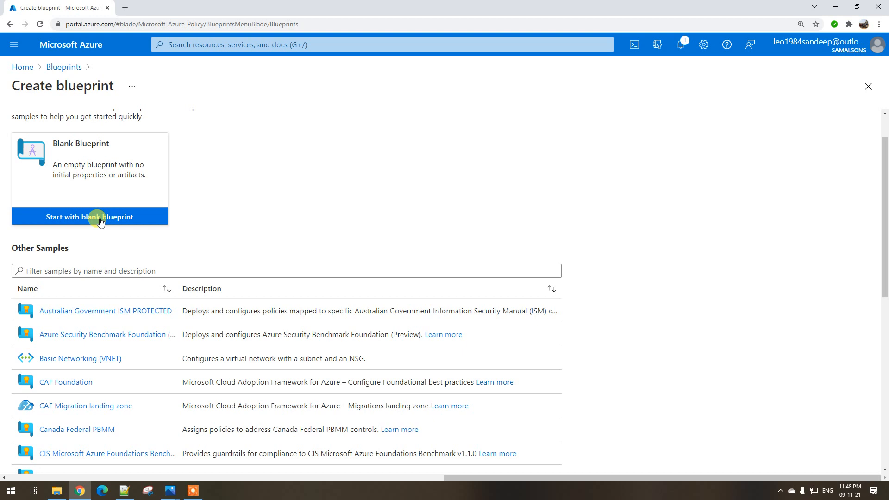
# Step: Start a blank blueprint and name it demo-blueprint
pyautogui.click(100, 221)
pyautogui.click(95, 156)
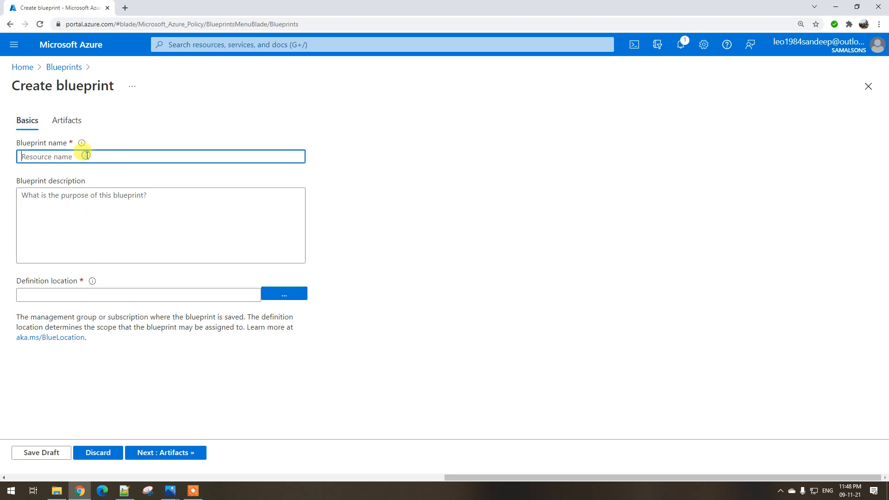
pyautogui.write('demo-blueprint')
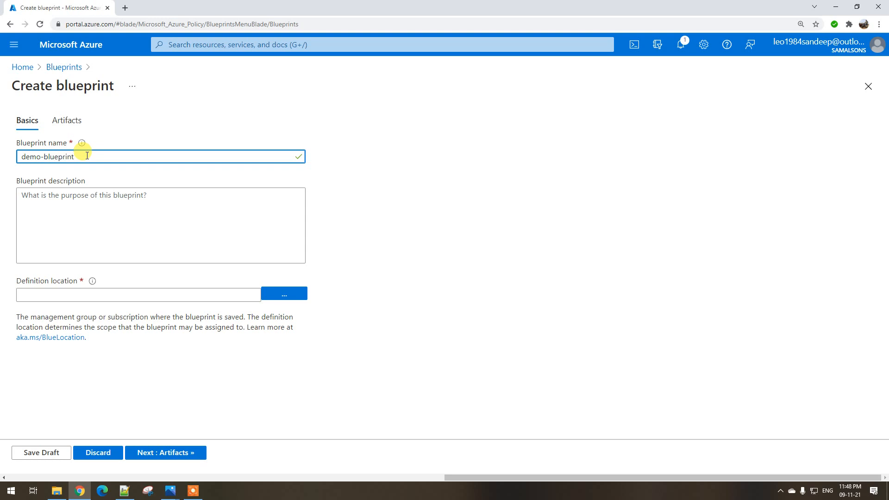
pyautogui.click(93, 198)
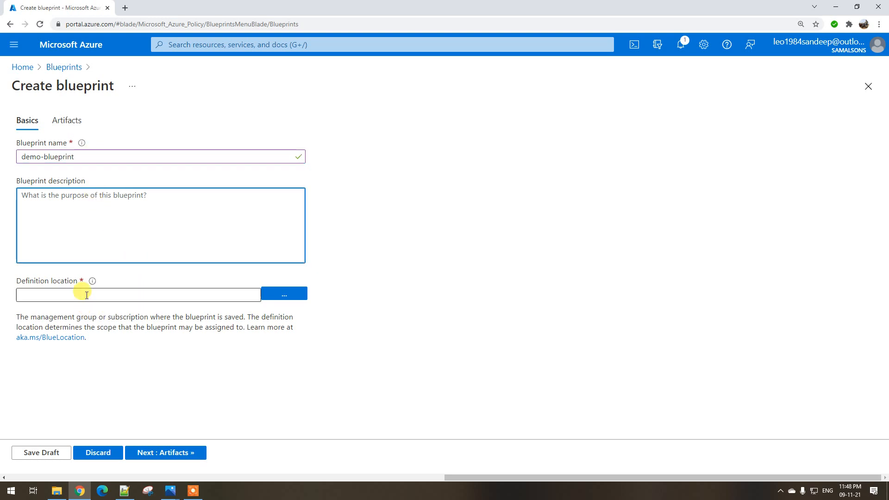
# Step: Browse the definition location subscriptions, cancel without choosing, and leave the blueprint form
pyautogui.click(147, 294)
pyautogui.click(283, 295)
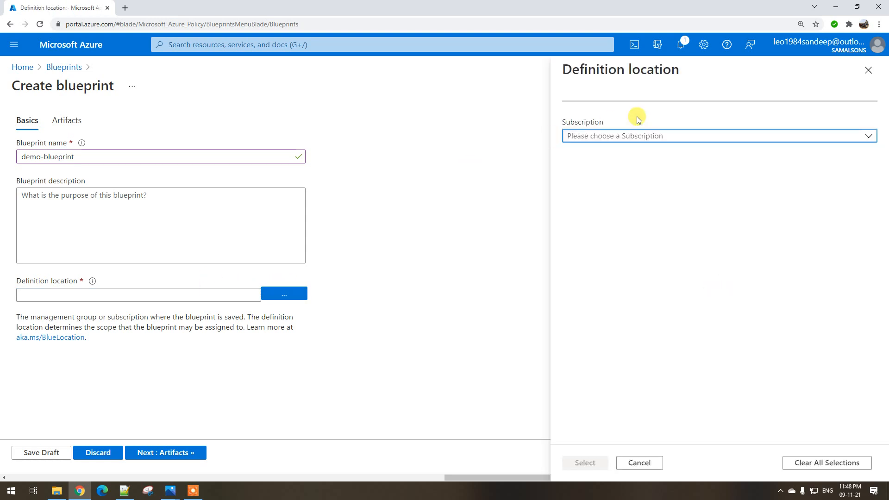
pyautogui.click(592, 97)
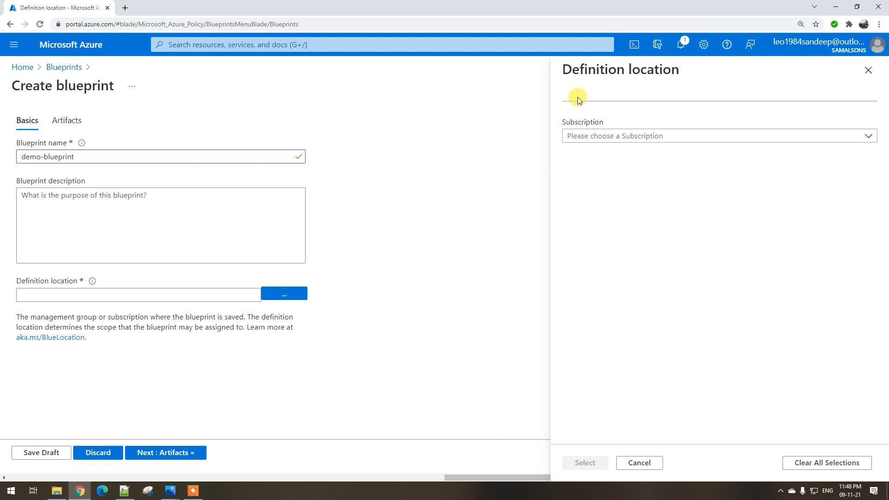
pyautogui.click(617, 136)
pyautogui.click(619, 280)
pyautogui.click(633, 463)
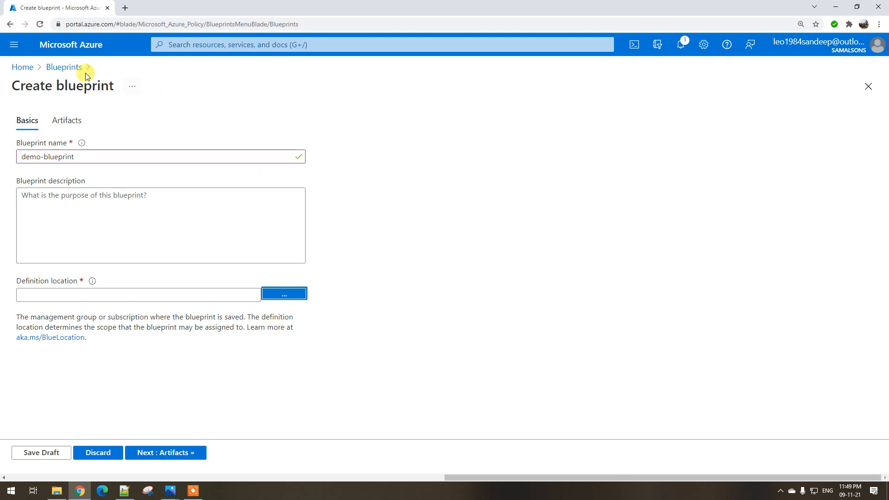
pyautogui.click(23, 67)
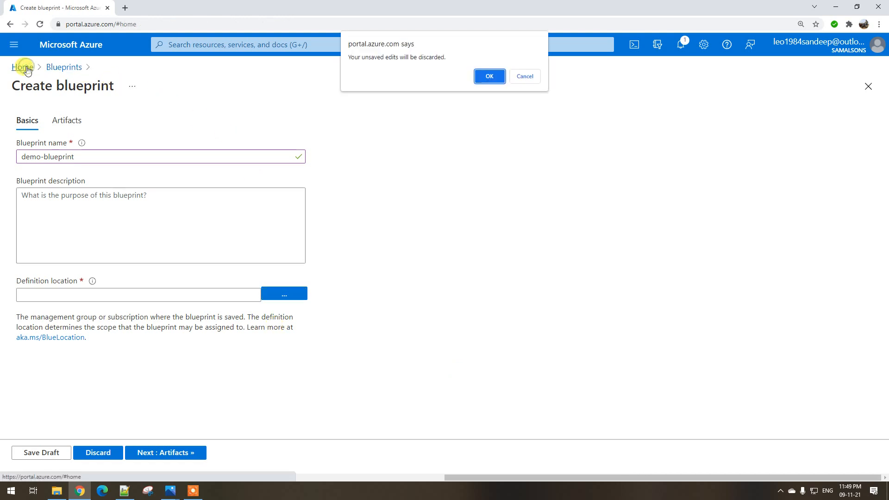
# Step: Discard the blueprint draft and open the Azure Active Directory Properties page
pyautogui.click(488, 78)
pyautogui.click(294, 109)
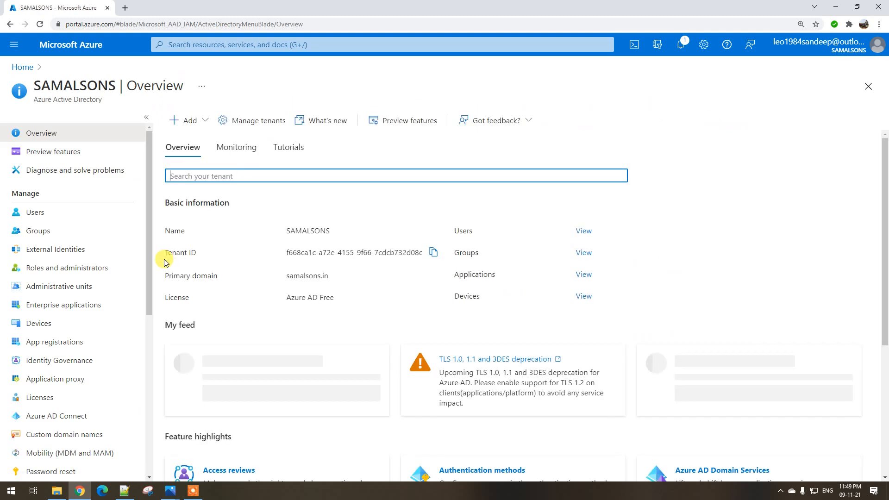
pyautogui.scroll(-3, 57, 260)
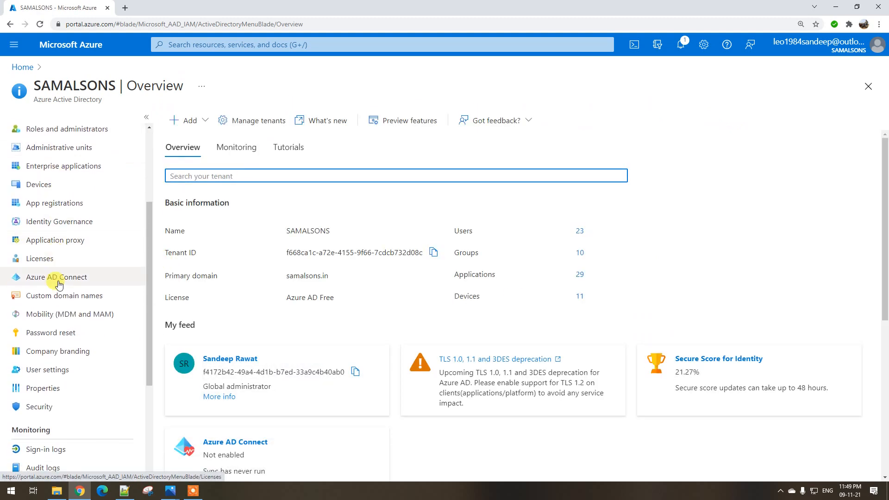
pyautogui.click(44, 389)
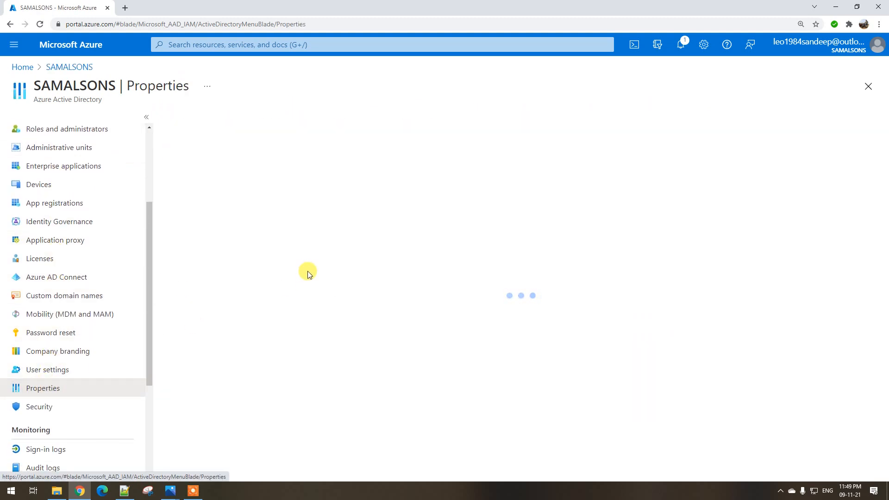
pyautogui.scroll(-1, 308, 273)
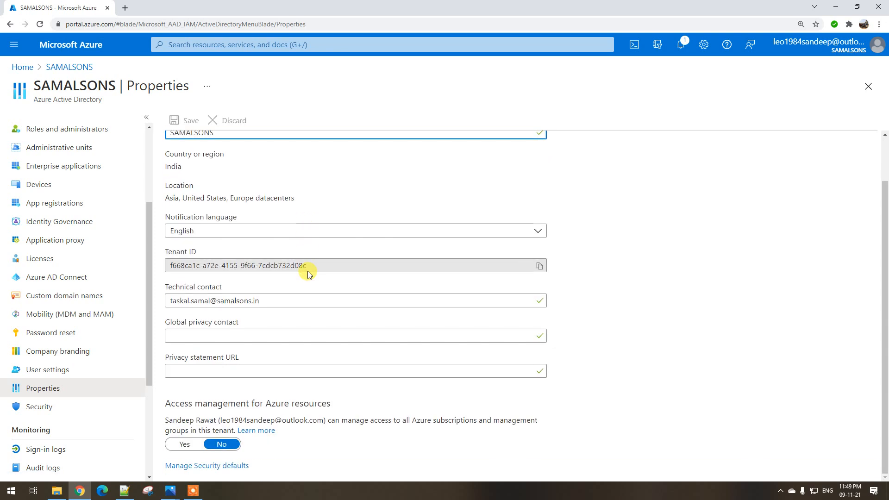
# Step: Set Access management for Azure resources to Yes, save, and return home
pyautogui.moveTo(178, 402); pyautogui.dragTo(322, 406)
pyautogui.click(290, 408)
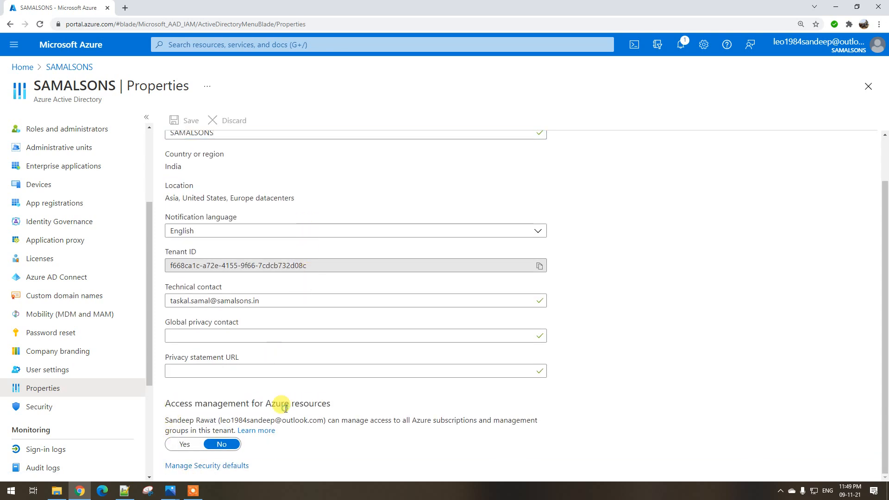
pyautogui.click(181, 447)
pyautogui.click(182, 122)
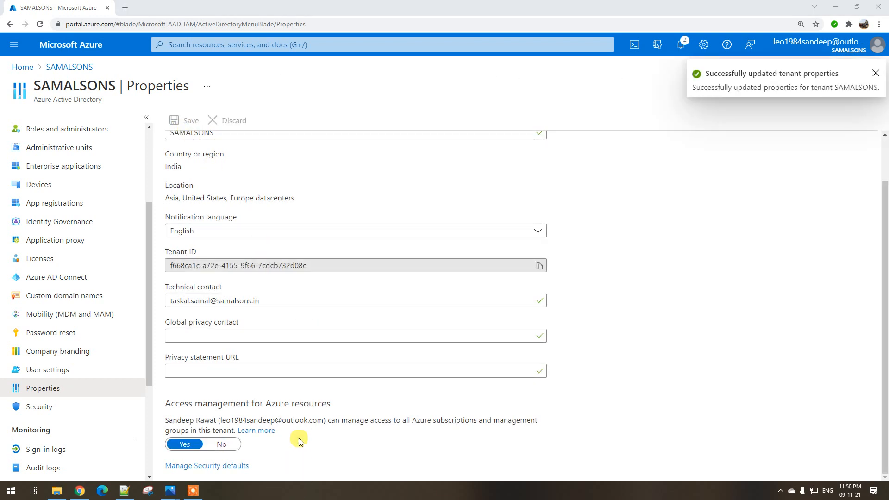
pyautogui.click(22, 67)
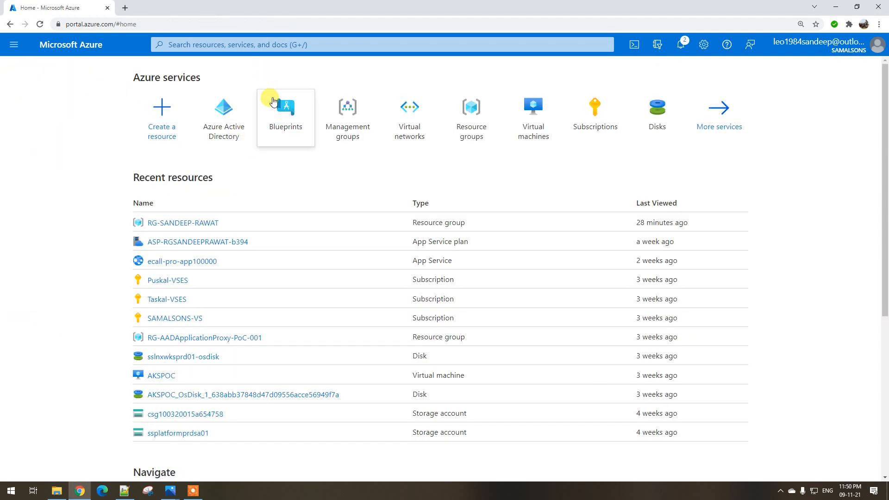
# Step: From Blueprint definitions, start a blank blueprint named demo-blueprint
pyautogui.click(272, 111)
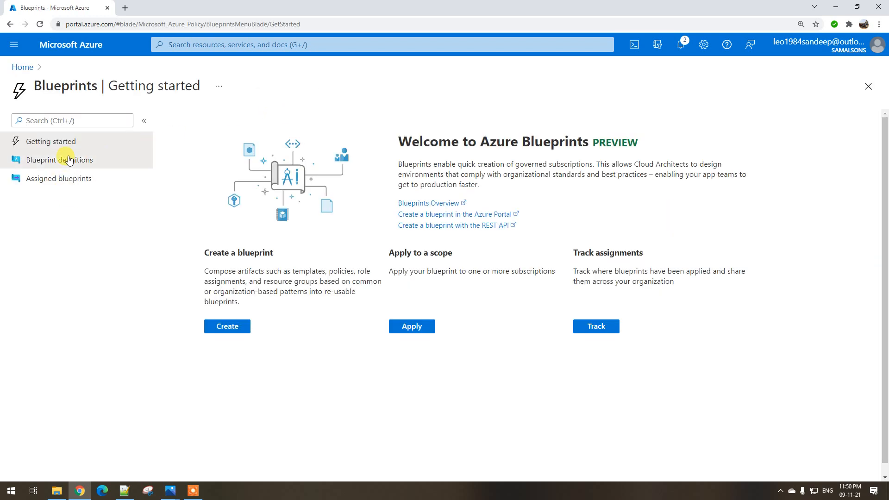
pyautogui.click(59, 169)
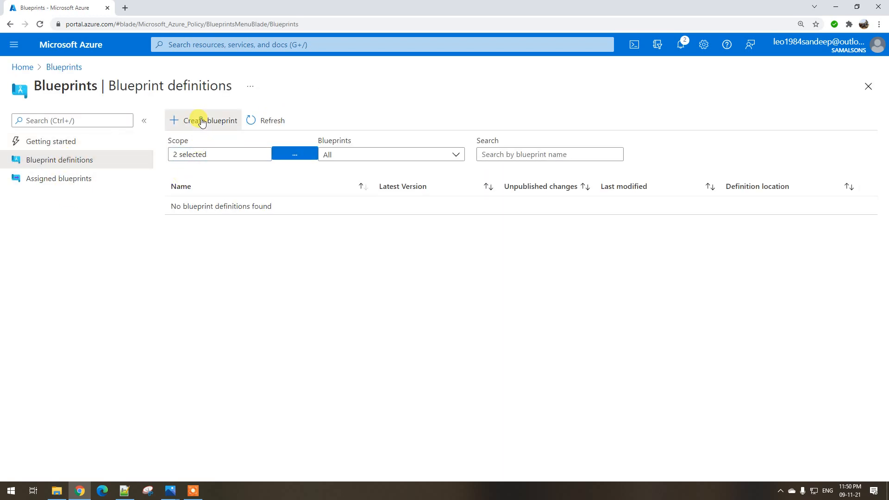
pyautogui.click(199, 120)
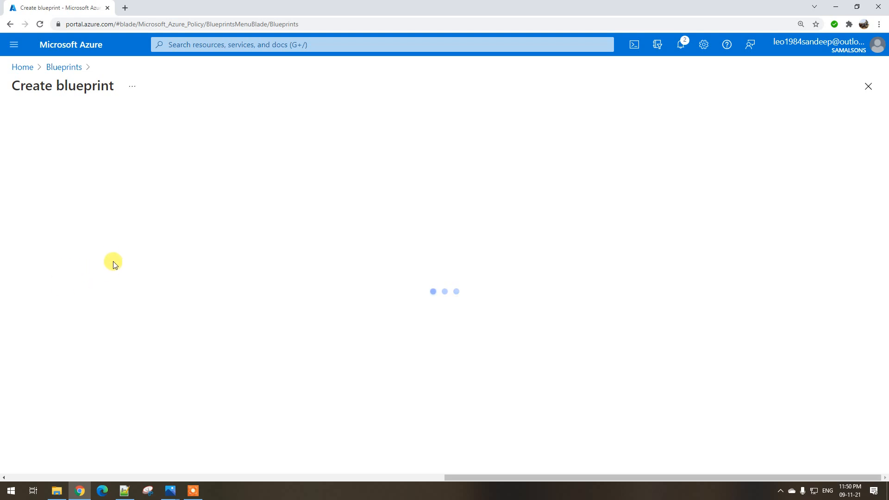
pyautogui.click(99, 261)
pyautogui.click(99, 153)
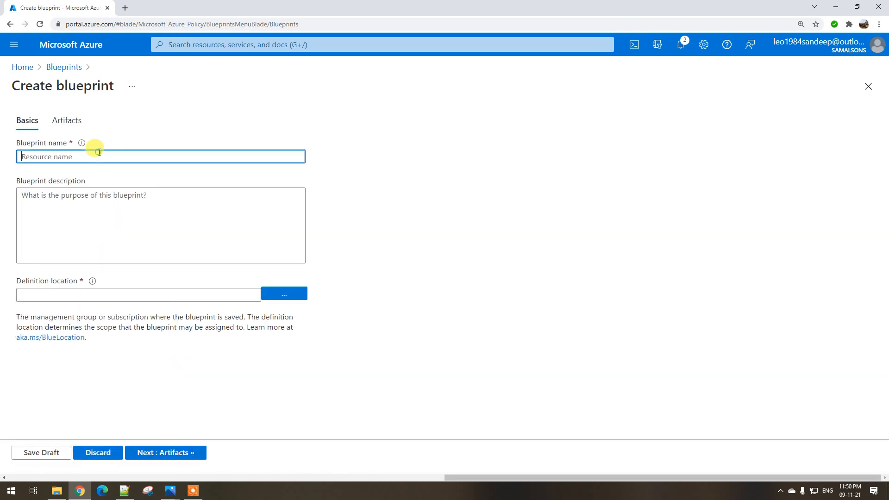
pyautogui.write('demo-blueprint')
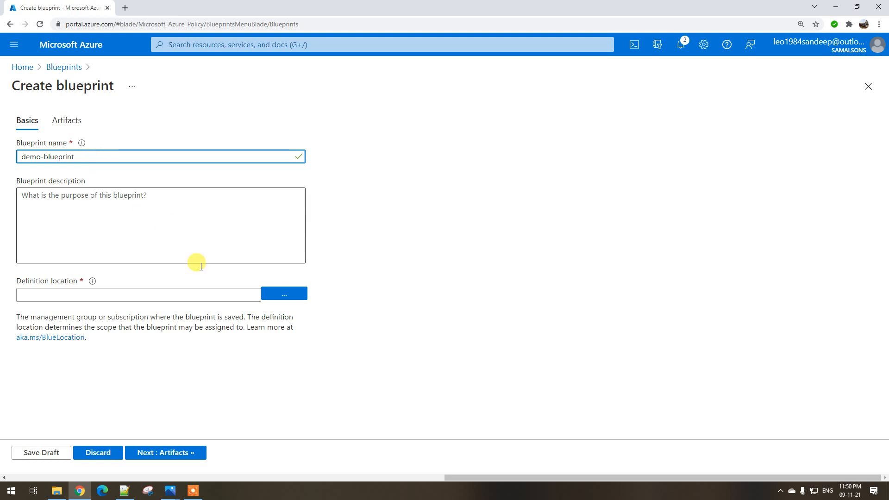
# Step: Cancel the definition location picker and go back to the Getting started page
pyautogui.click(169, 295)
pyautogui.click(283, 294)
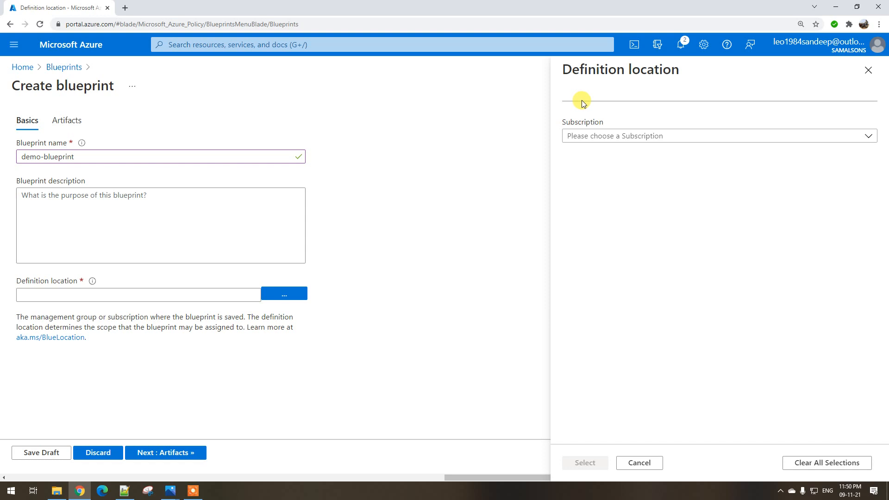
pyautogui.click(639, 463)
pyautogui.click(401, 494)
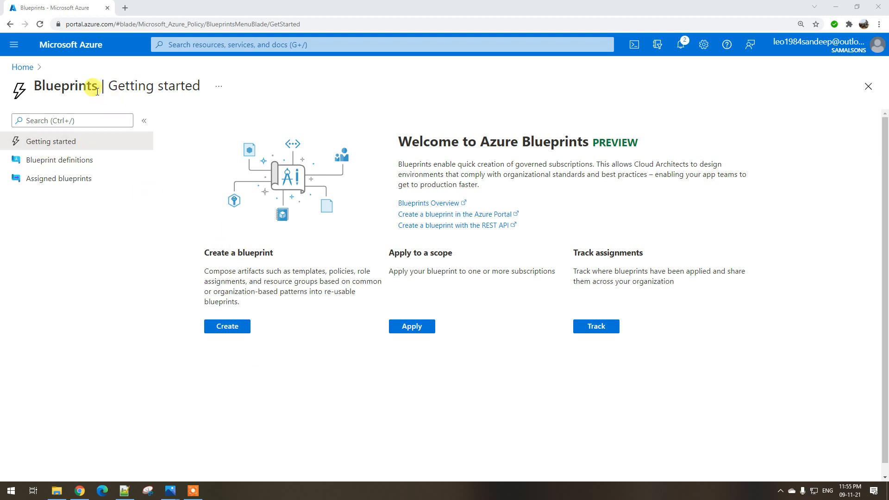
# Step: Create a new blank blueprint named demo-blueprint from Blueprint definitions
pyautogui.click(77, 165)
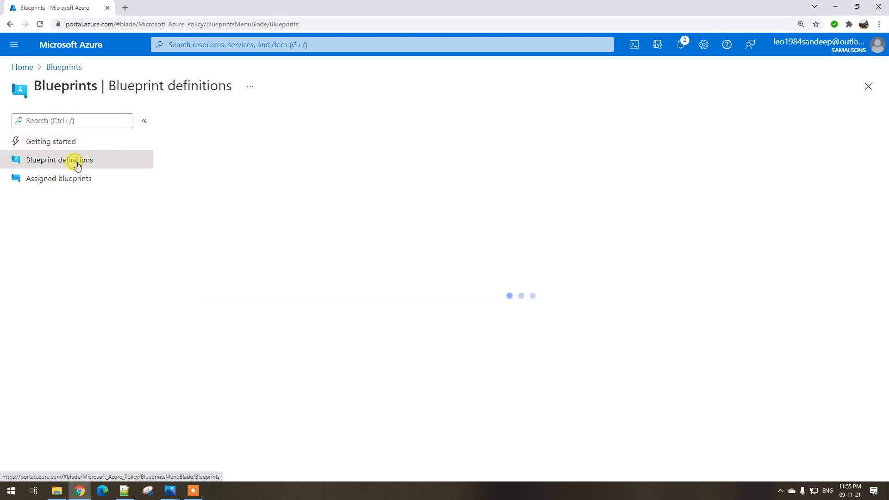
pyautogui.click(215, 119)
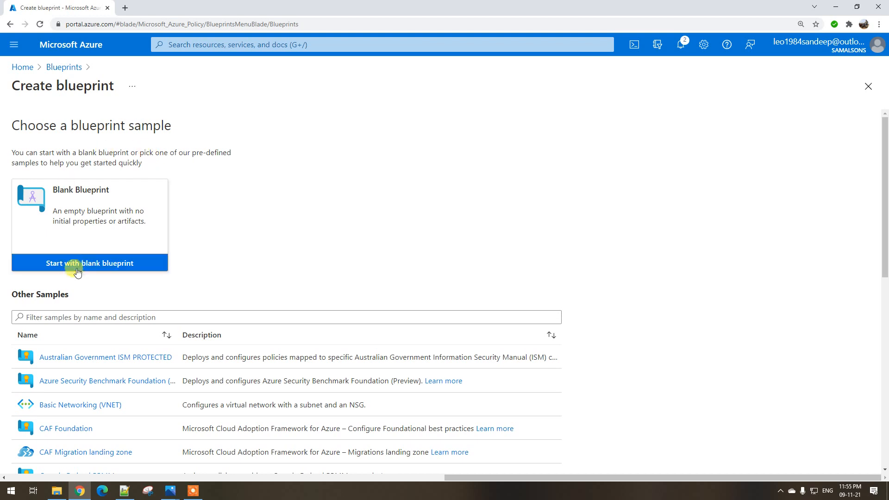
pyautogui.click(83, 263)
pyautogui.click(91, 157)
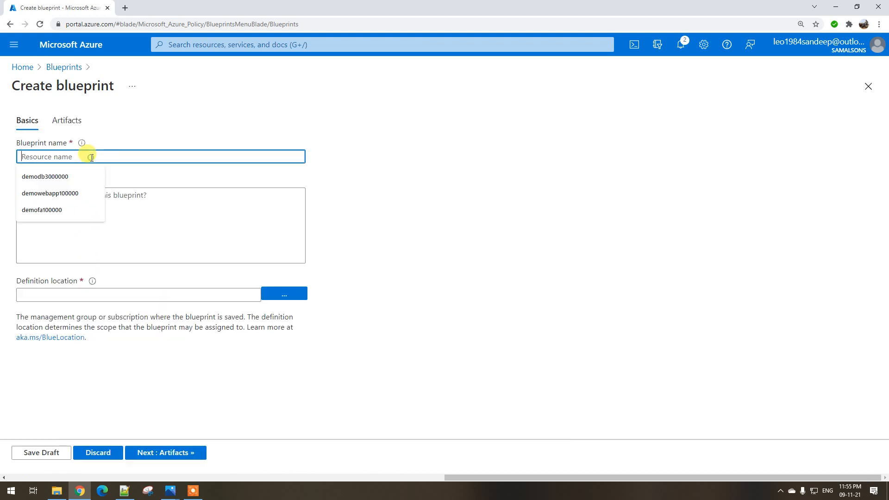
pyautogui.write('demo-bl')
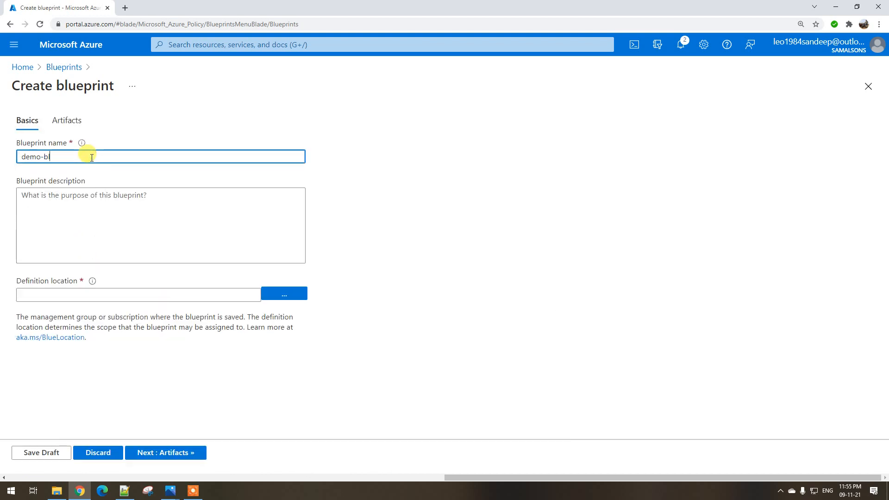
pyautogui.write('ueprint')
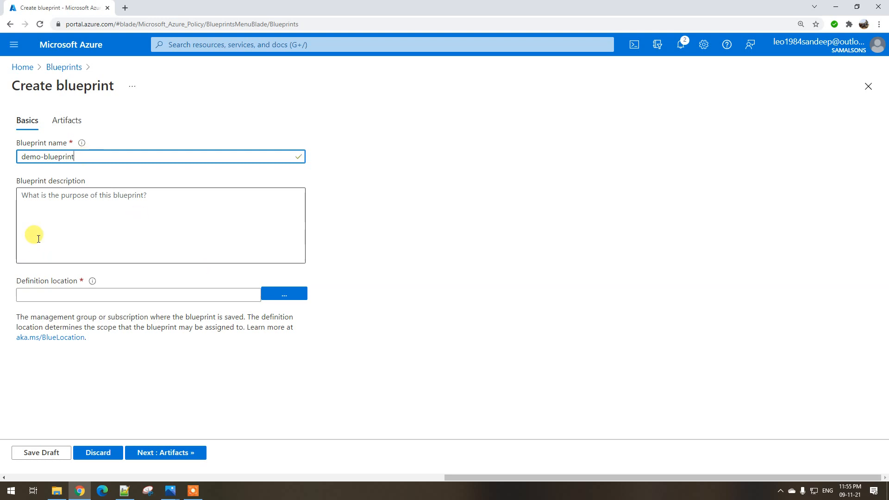
pyautogui.click(51, 225)
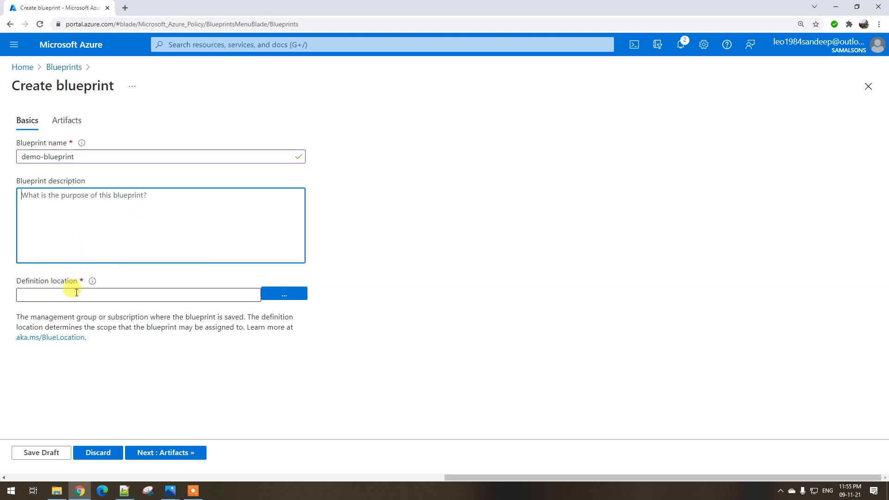
# Step: Select Tenant Root Group as the definition location, leaving Subscription empty
pyautogui.click(284, 294)
pyautogui.click(607, 116)
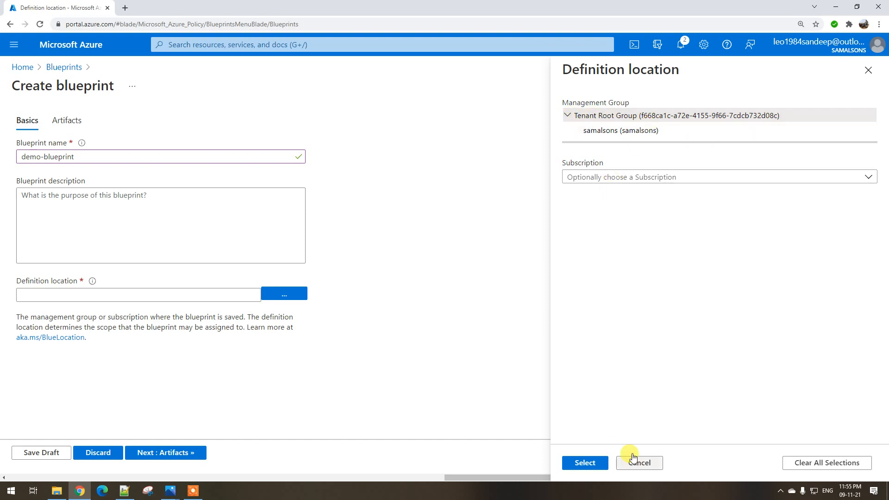
pyautogui.click(610, 176)
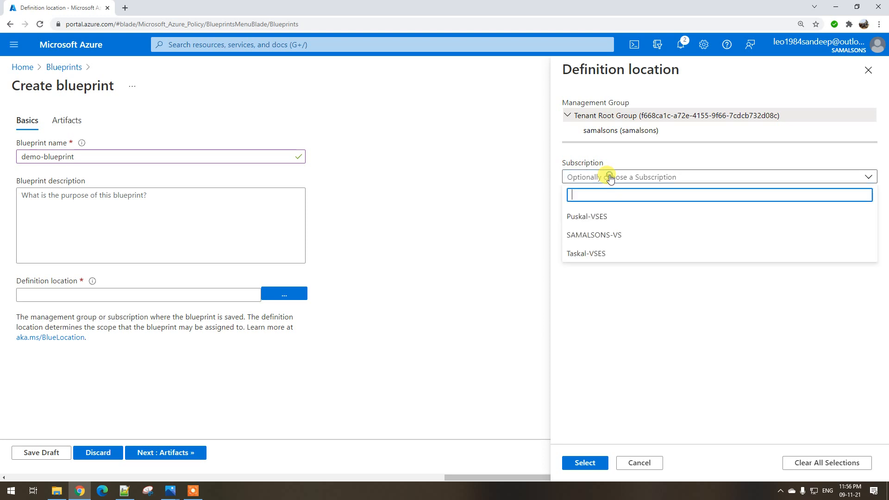
pyautogui.click(605, 273)
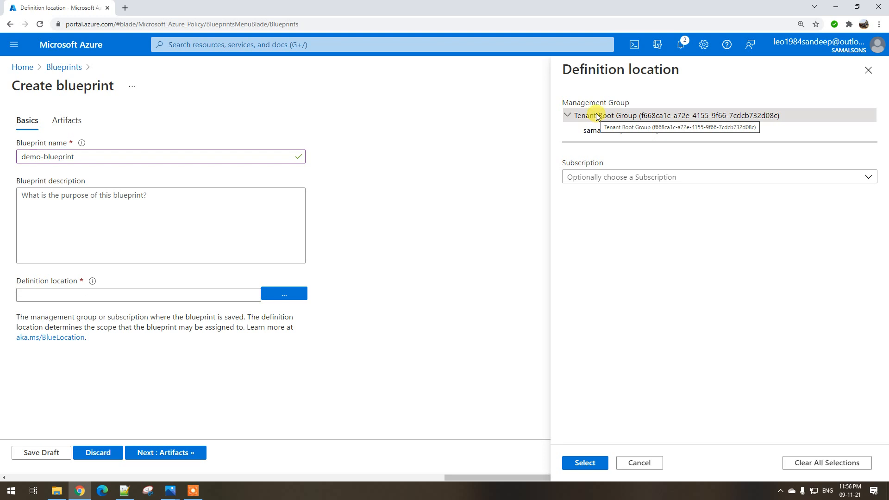
pyautogui.click(601, 179)
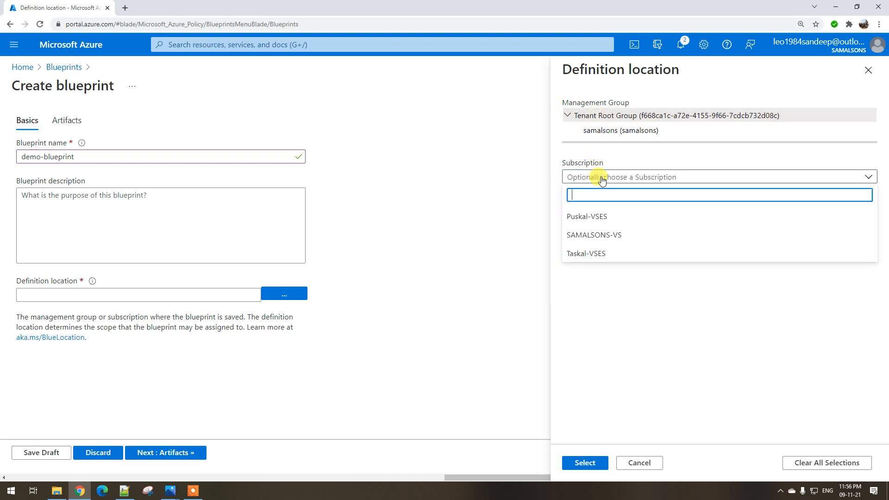
pyautogui.click(610, 295)
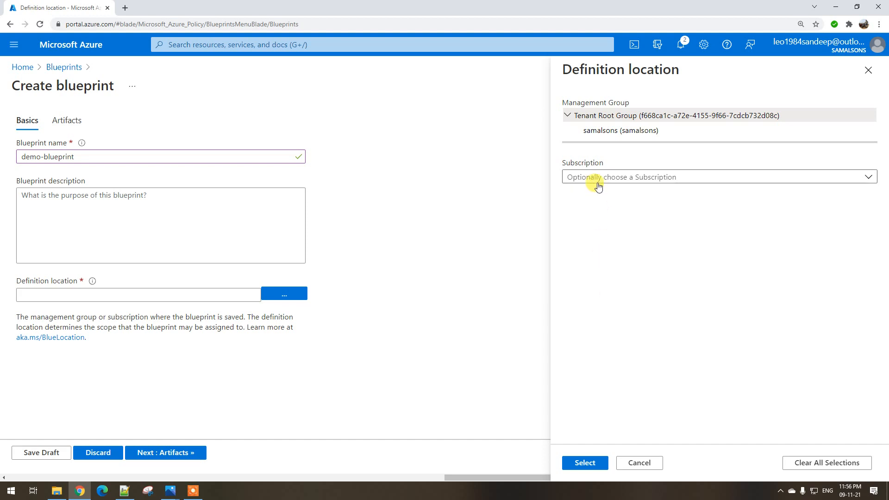
pyautogui.click(585, 462)
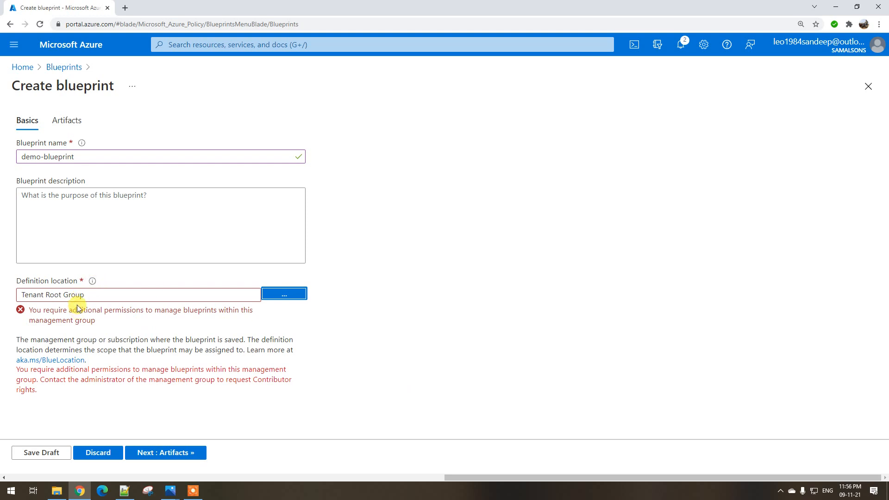
# Step: Reopen the definition location choices, cancel without changes, and head for Home
pyautogui.moveTo(37, 313); pyautogui.dragTo(89, 313)
pyautogui.click(63, 319)
pyautogui.click(289, 293)
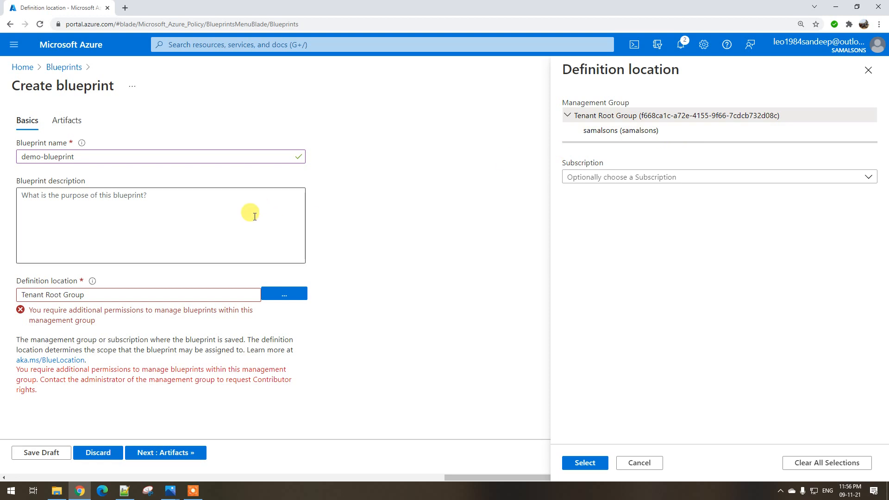
pyautogui.click(638, 463)
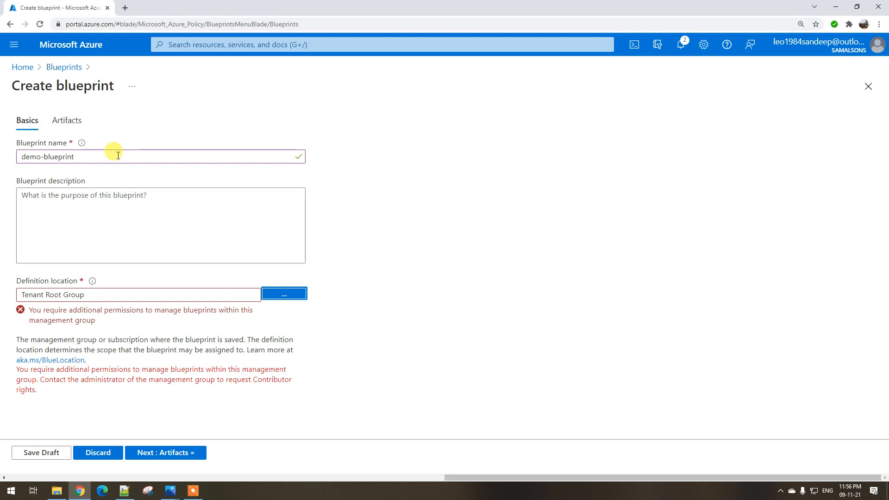
pyautogui.click(23, 67)
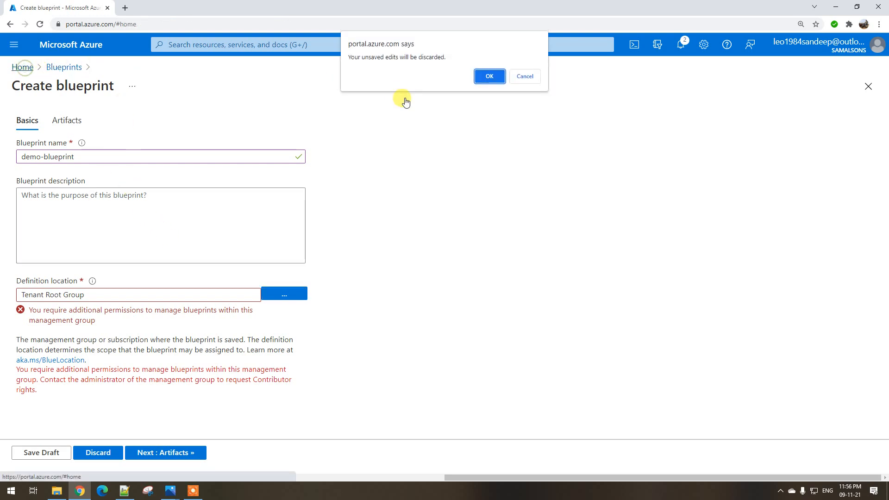
# Step: Discard the draft and open Tenant Root Group's Access control (IAM) role assignments
pyautogui.click(490, 76)
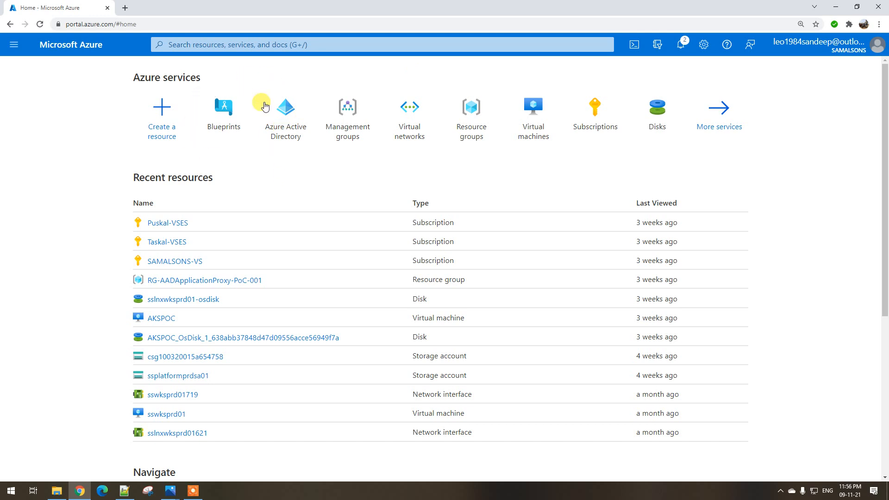
pyautogui.click(270, 45)
pyautogui.write('ged')
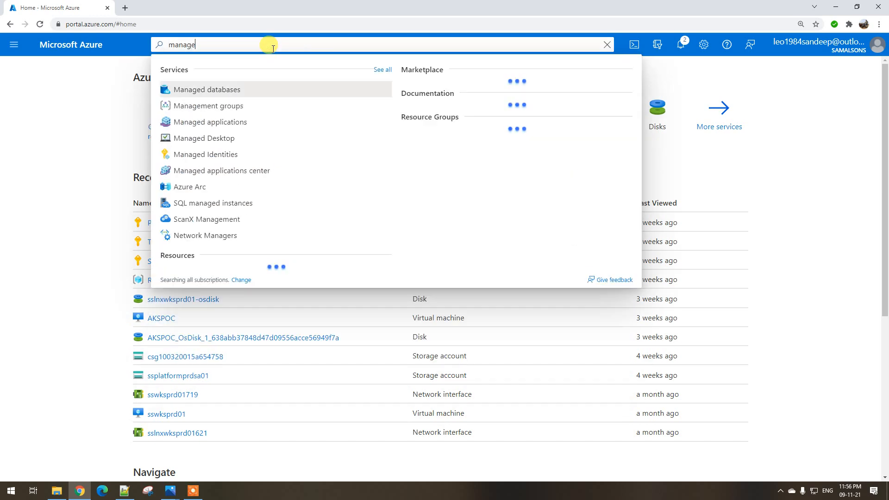
pyautogui.click(221, 107)
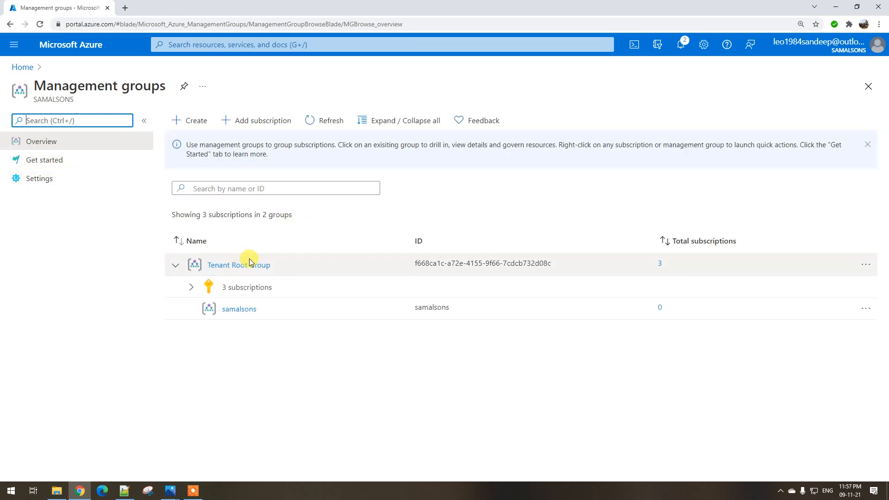
pyautogui.click(235, 265)
pyautogui.click(71, 232)
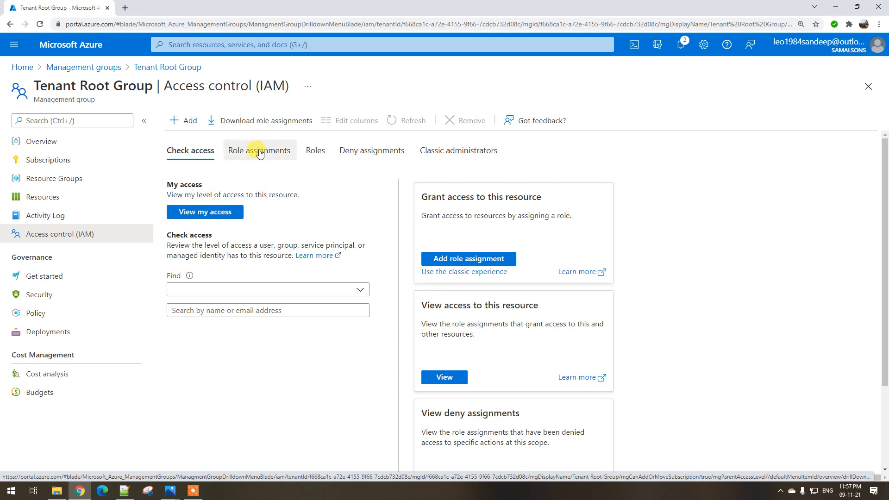
pyautogui.click(257, 151)
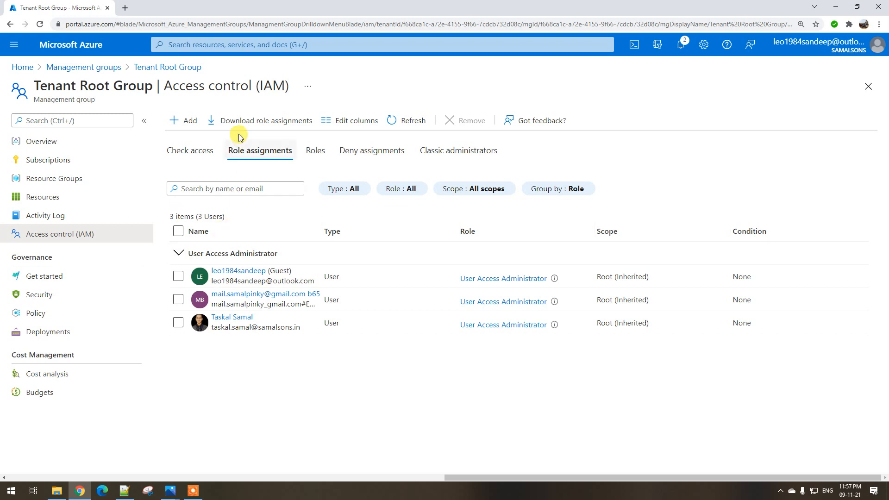
# Step: Begin a new role assignment with the Contributor role
pyautogui.click(180, 121)
pyautogui.click(196, 139)
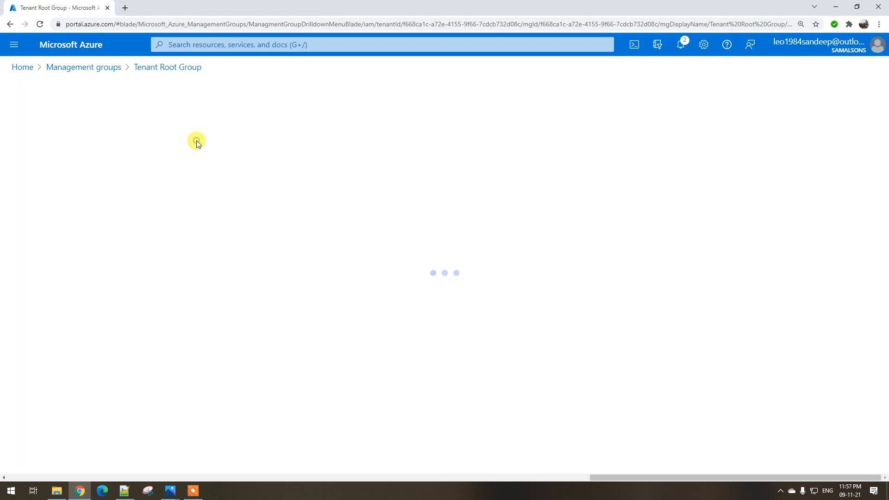
pyautogui.click(61, 221)
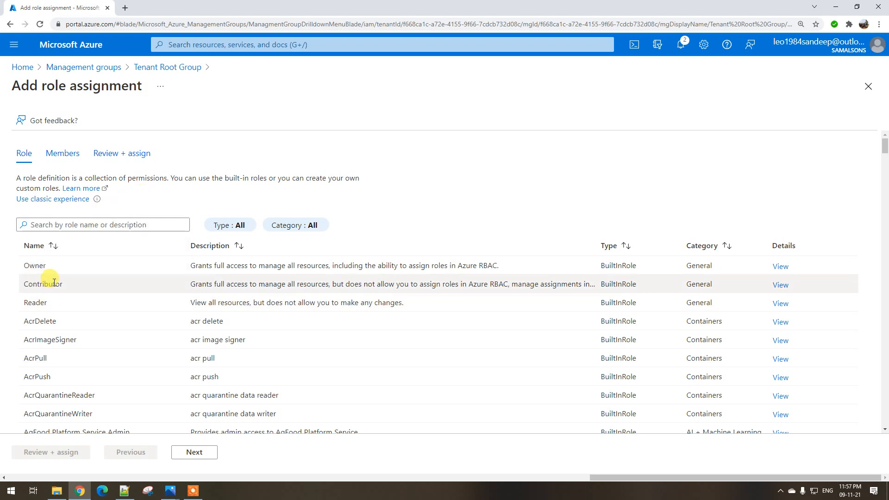
pyautogui.click(50, 284)
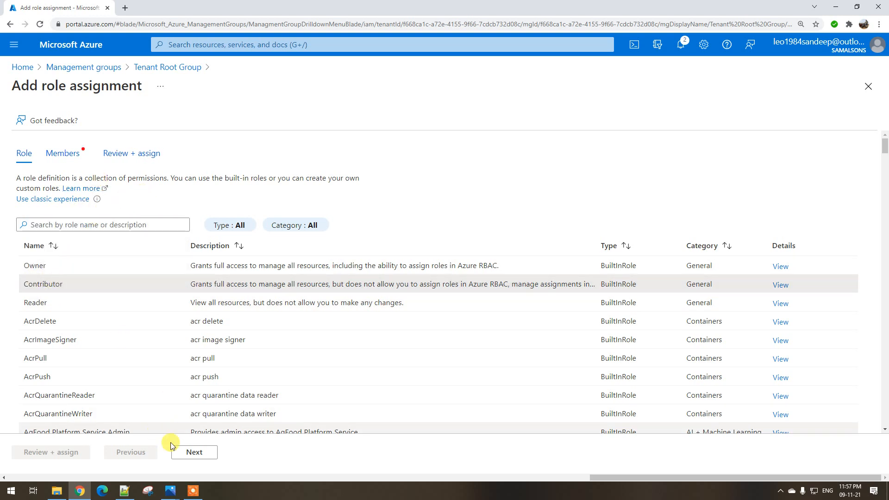
pyautogui.click(199, 451)
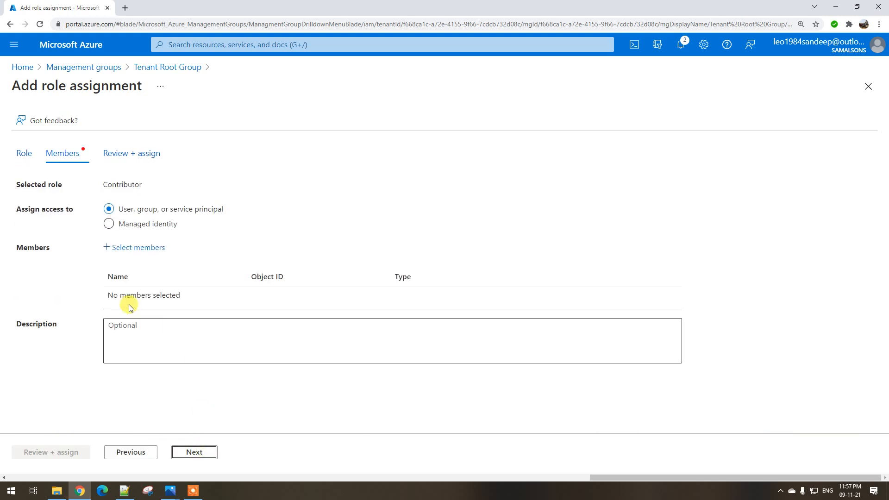
# Step: Add the guest user as the member and submit the Contributor assignment
pyautogui.click(131, 248)
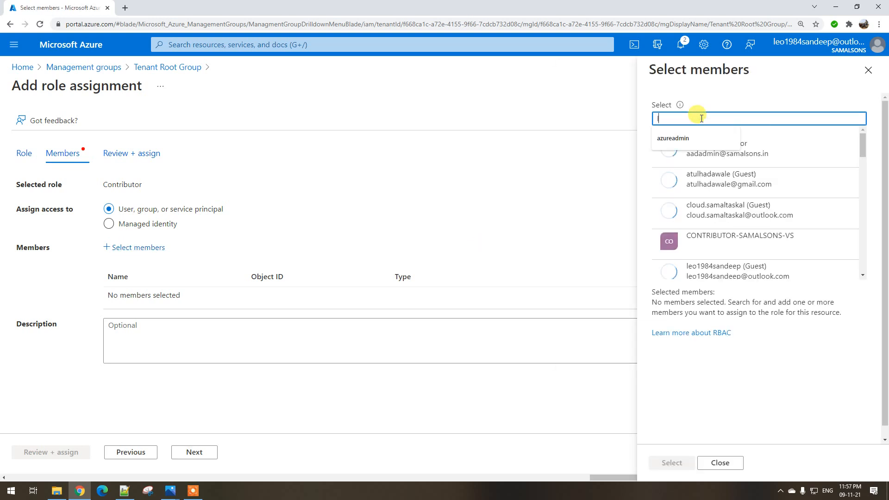
pyautogui.write('leo1984')
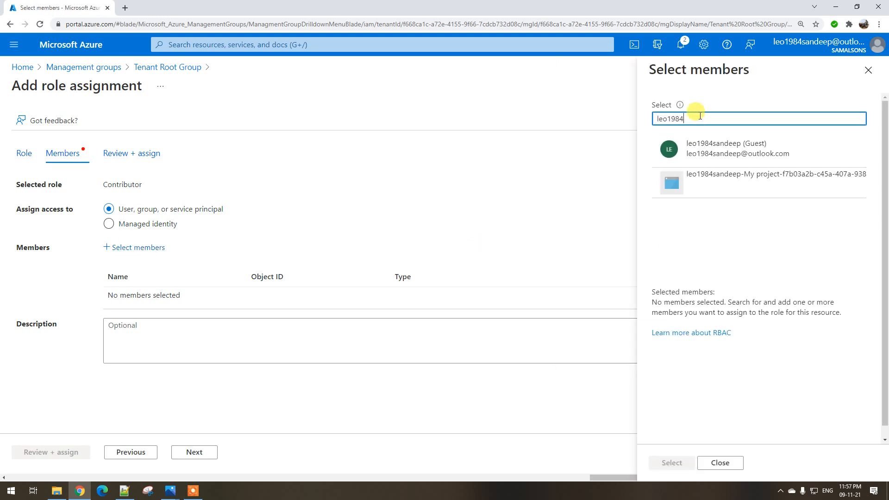
pyautogui.click(731, 153)
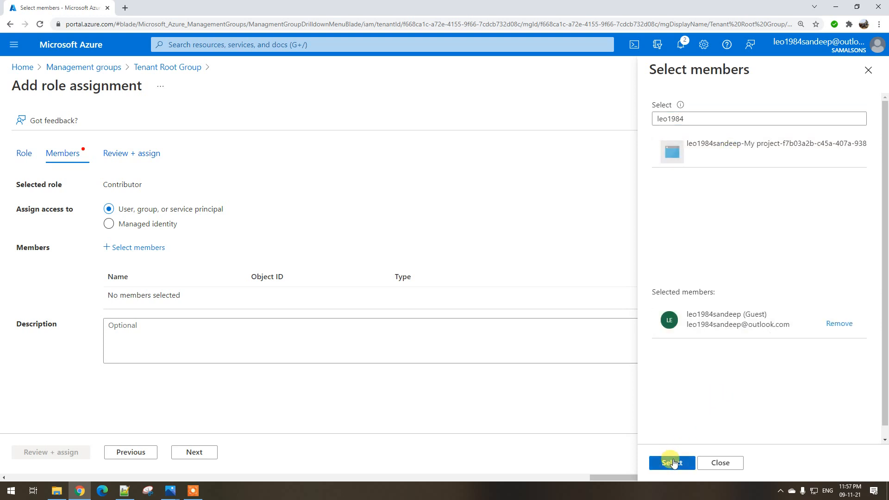
pyautogui.click(672, 463)
pyautogui.click(193, 451)
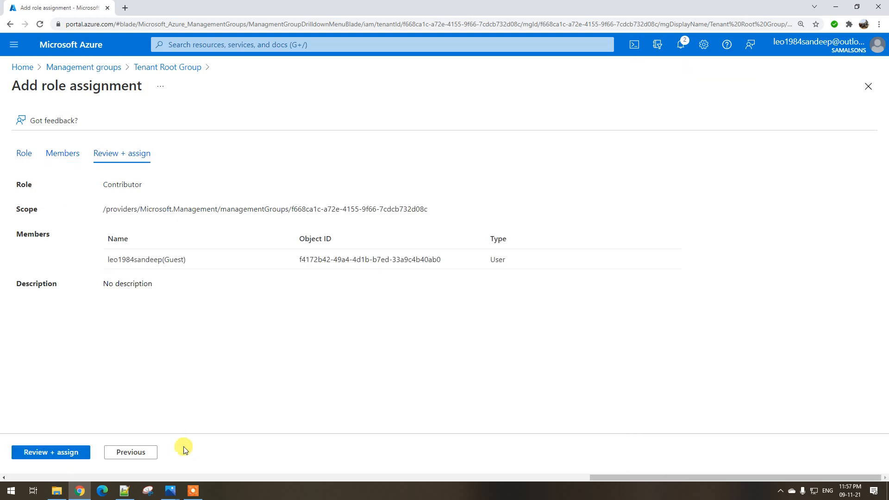
pyautogui.click(69, 456)
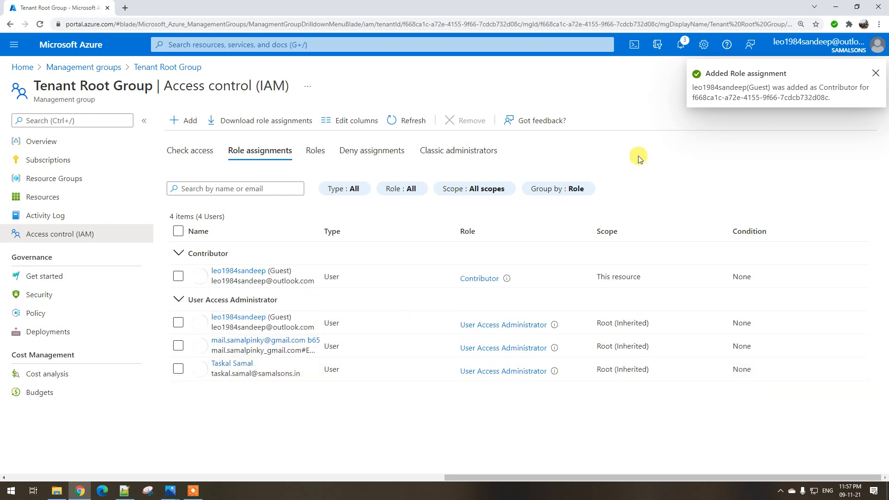
# Step: Refresh role assignments, then start a new blank blueprint named demo-blueprint
pyautogui.click(406, 121)
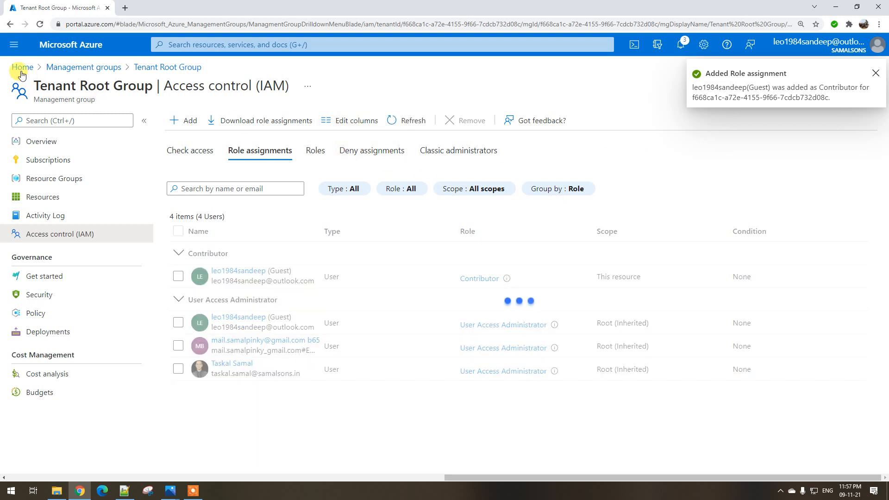
pyautogui.click(22, 68)
pyautogui.click(285, 110)
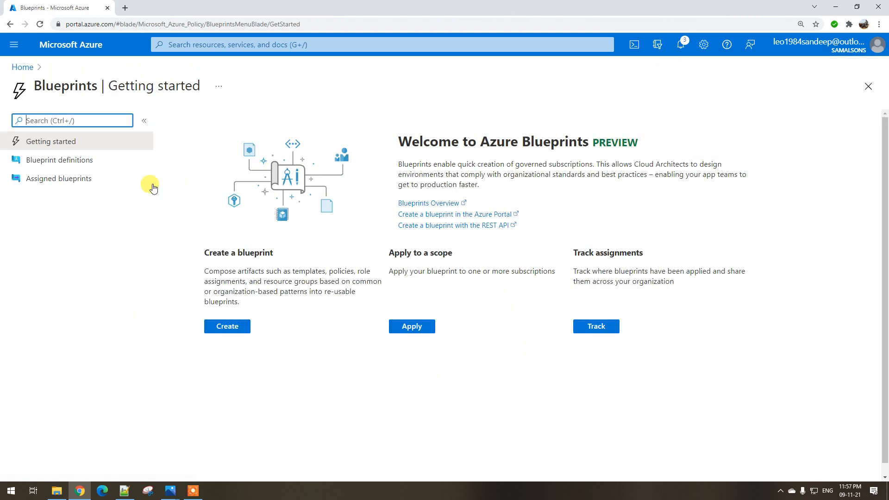
pyautogui.click(79, 161)
pyautogui.click(202, 122)
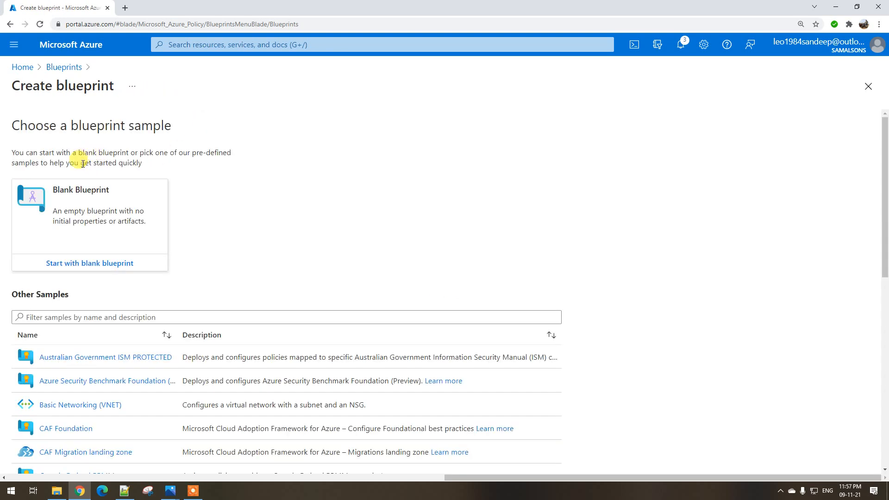
pyautogui.click(93, 260)
pyautogui.click(103, 157)
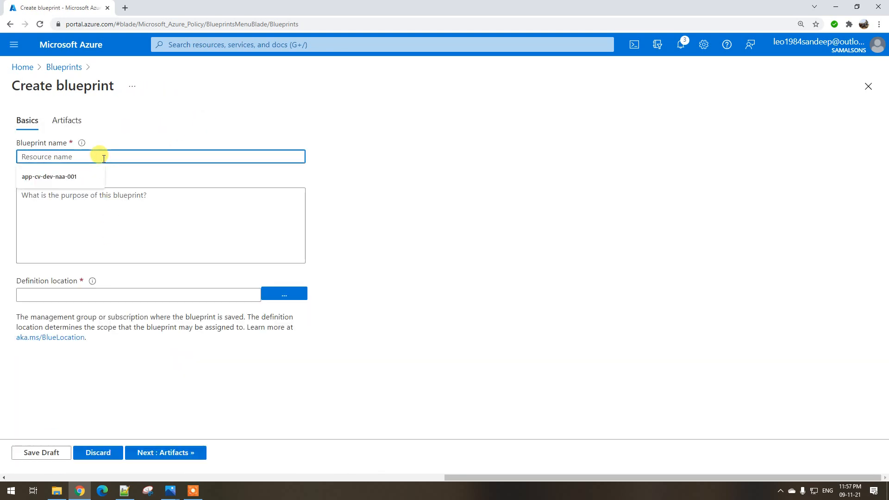
pyautogui.write('demo-blueprint')
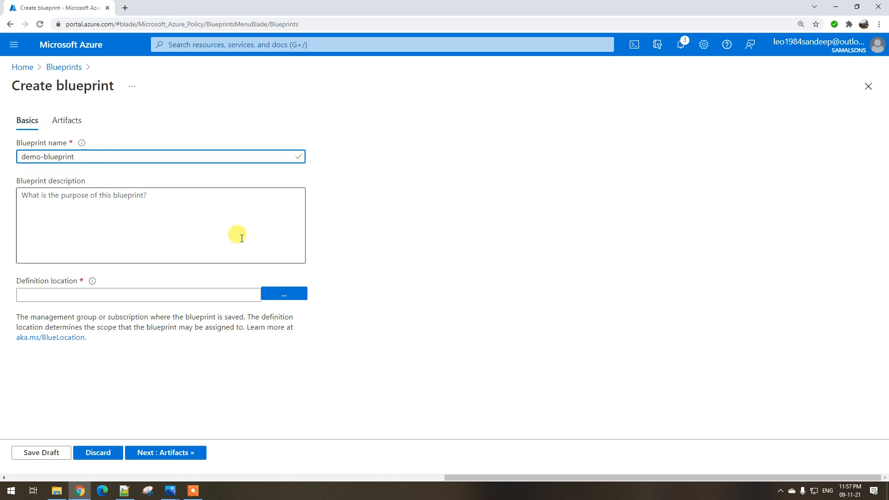
# Step: Change the definition location from Tenant Root Group to Taskal-VSES and continue to Artifacts
pyautogui.click(272, 293)
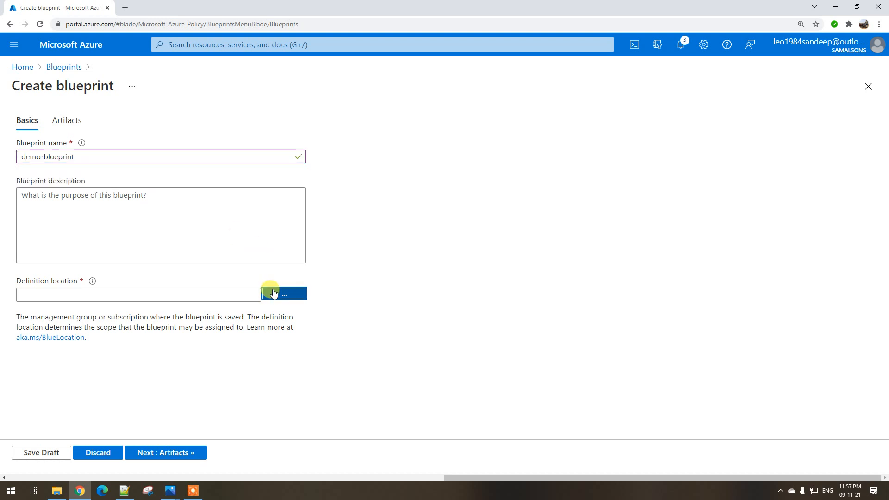
pyautogui.click(623, 116)
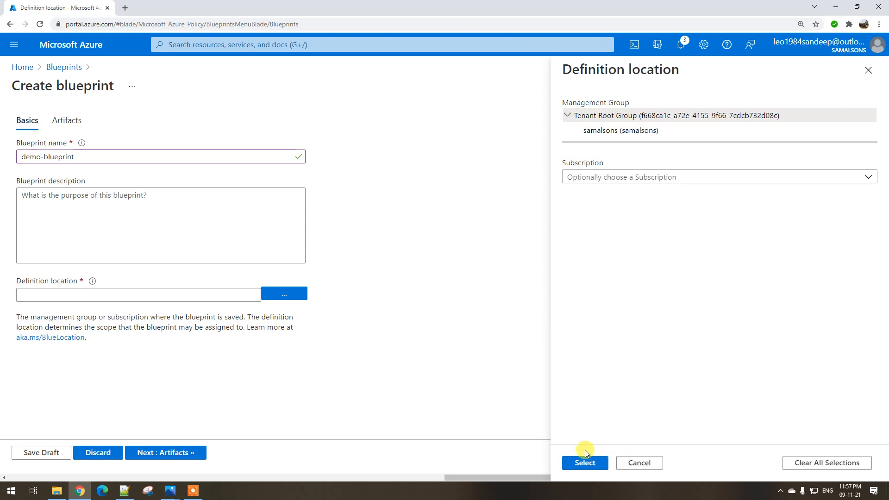
pyautogui.click(584, 461)
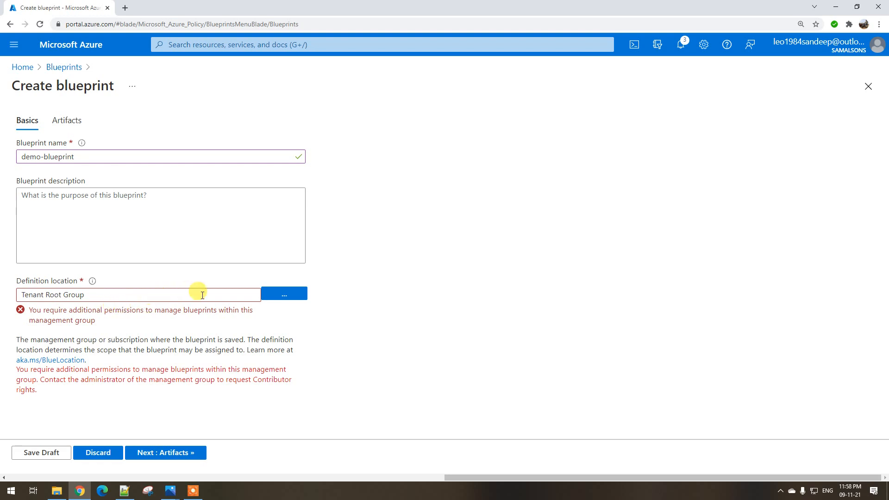
pyautogui.click(287, 294)
pyautogui.click(598, 178)
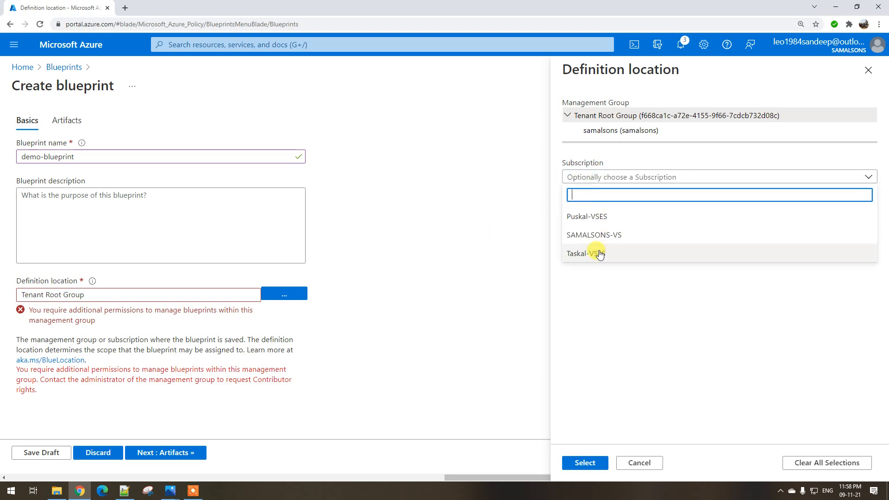
pyautogui.click(596, 253)
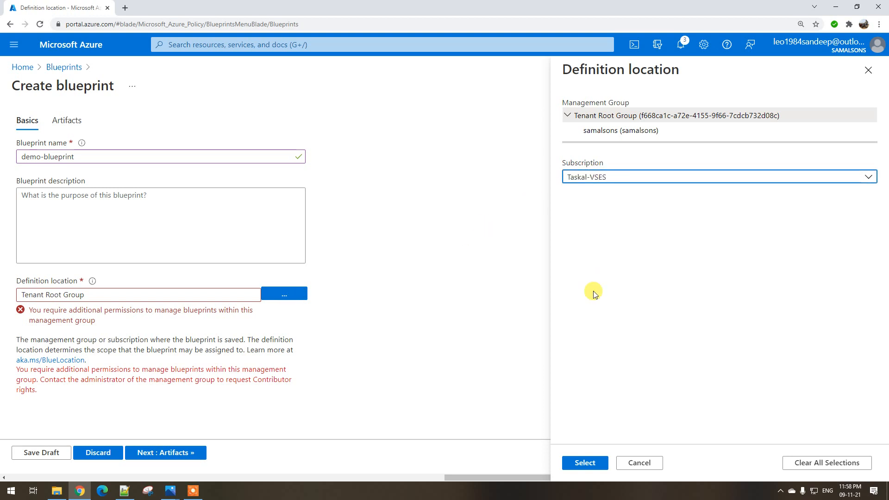
pyautogui.click(586, 461)
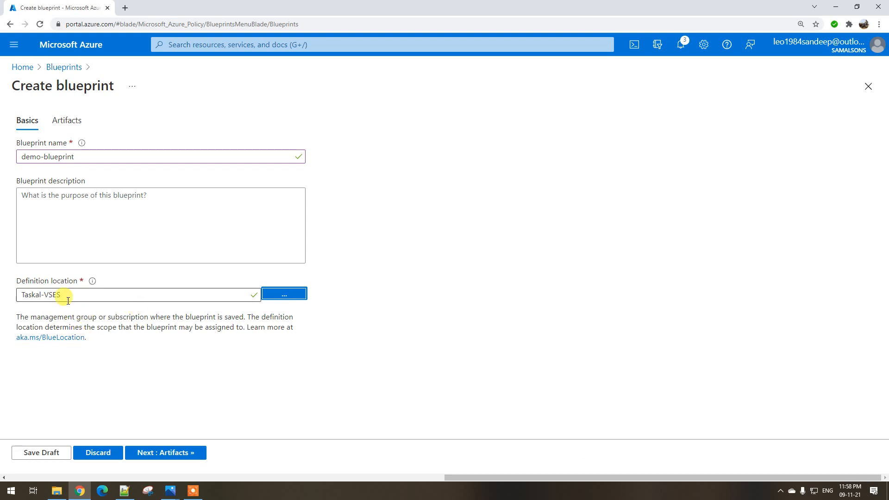
pyautogui.click(184, 455)
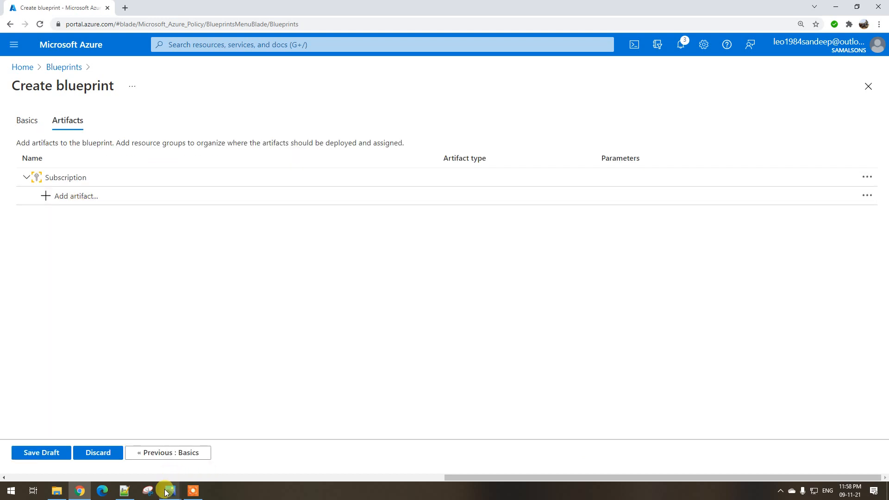
# Step: Mark the role assignment, resources and policy assignment labels in blueprint 2 with blue ink
pyautogui.moveTo(170, 490)
pyautogui.moveTo(216, 435)
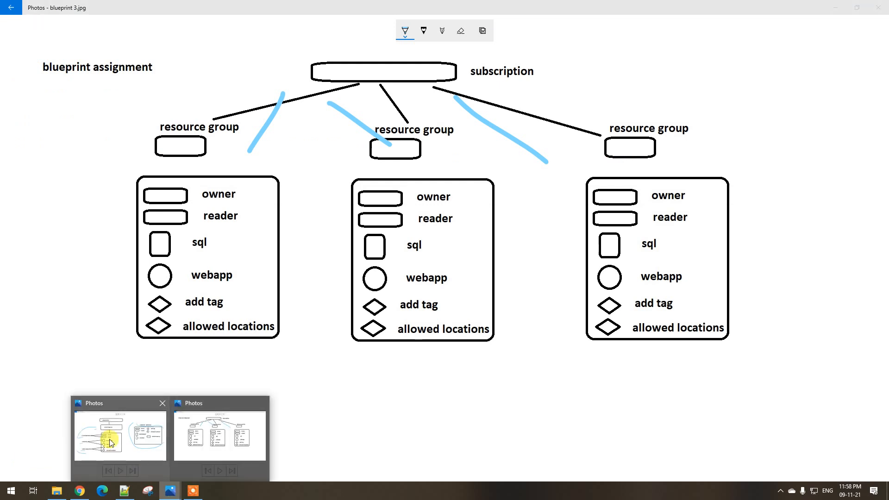
pyautogui.click(92, 437)
pyautogui.moveTo(237, 159); pyautogui.dragTo(206, 183)
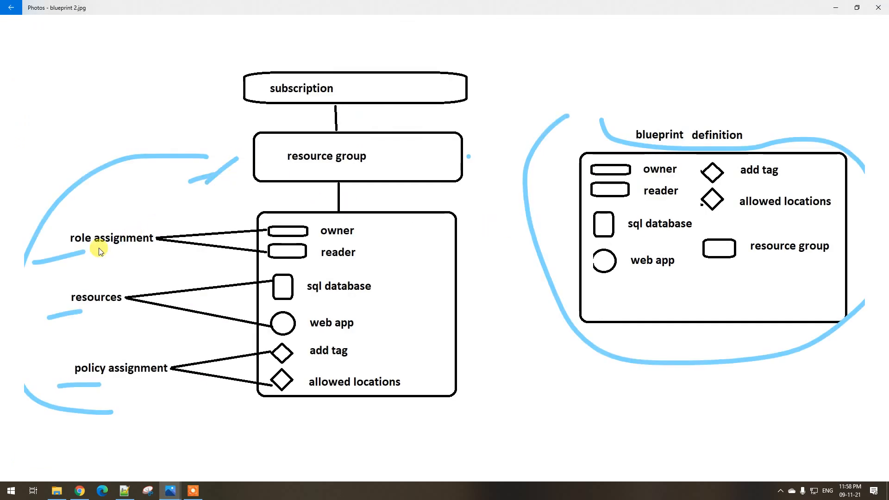
pyautogui.moveTo(88, 258); pyautogui.dragTo(137, 250)
pyautogui.moveTo(68, 317); pyautogui.dragTo(116, 317)
pyautogui.click(84, 391)
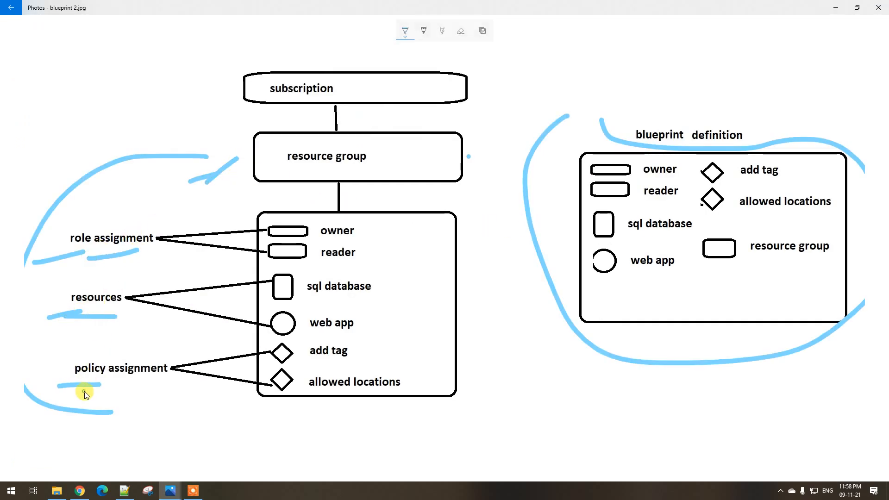
pyautogui.moveTo(466, 183); pyautogui.dragTo(513, 312)
pyautogui.moveTo(520, 402); pyautogui.dragTo(464, 435)
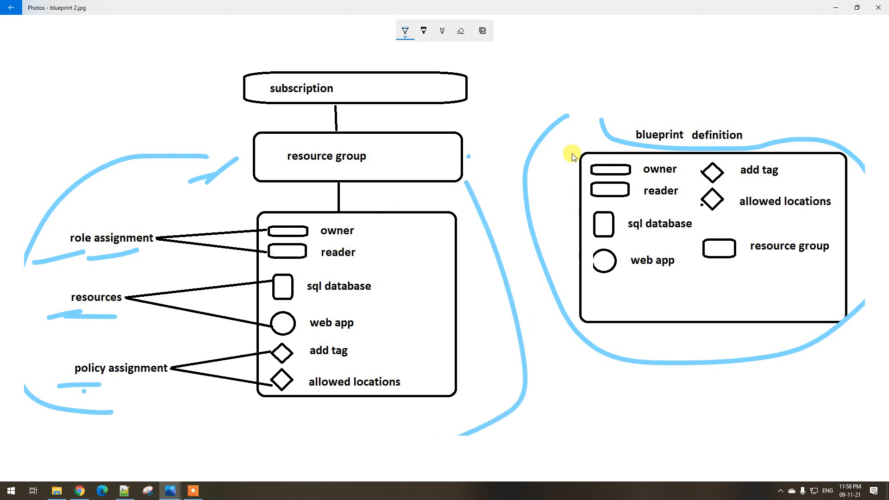
pyautogui.click(80, 490)
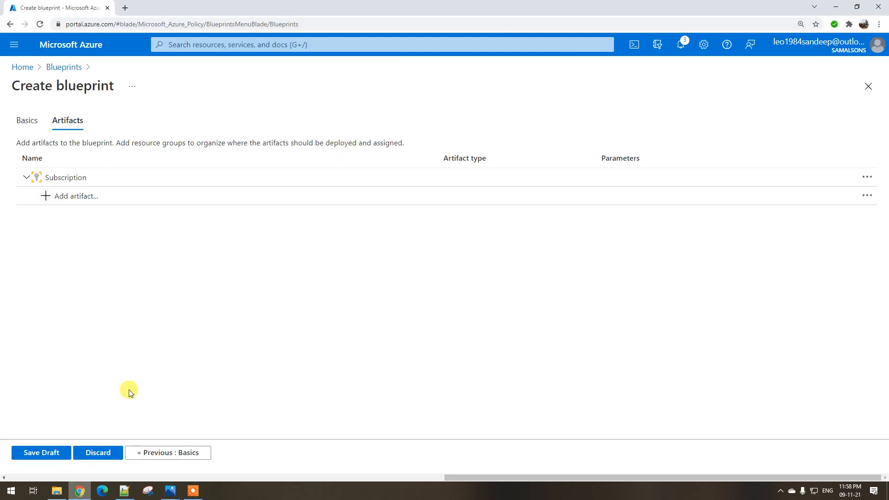
# Step: Add a Resource group artifact with display name resource-group-artifact
pyautogui.click(85, 196)
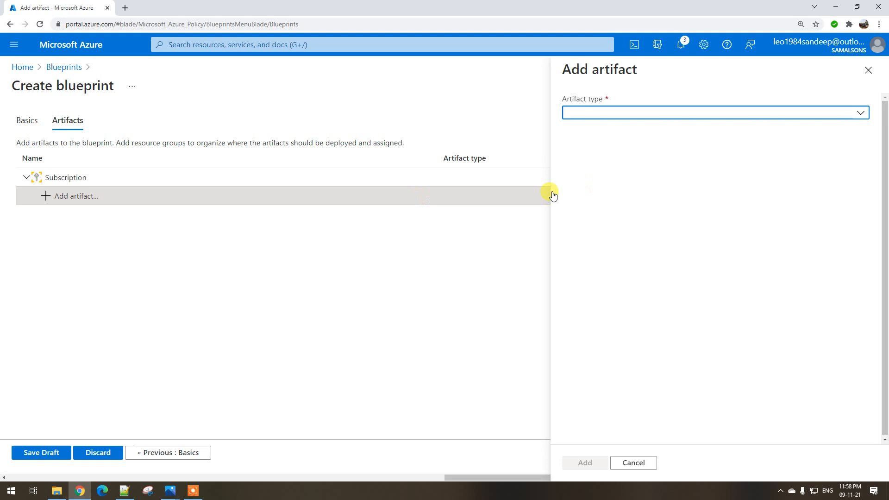
pyautogui.click(584, 115)
pyautogui.click(602, 185)
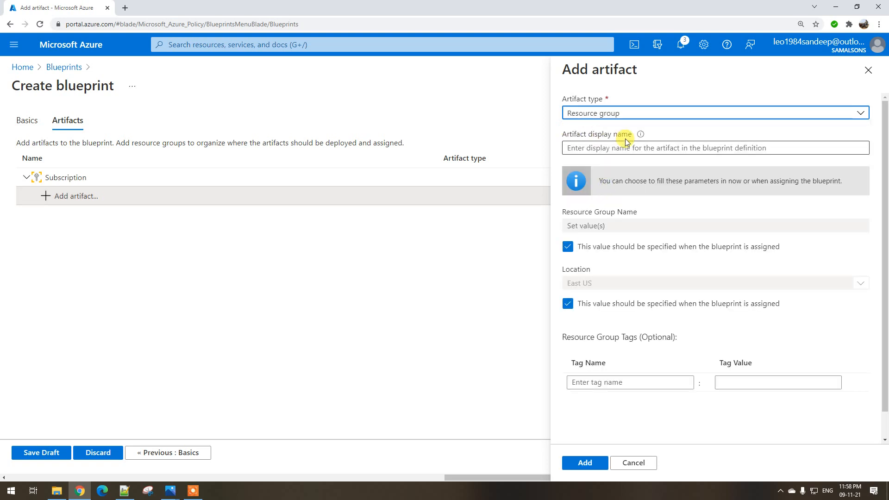
pyautogui.click(609, 148)
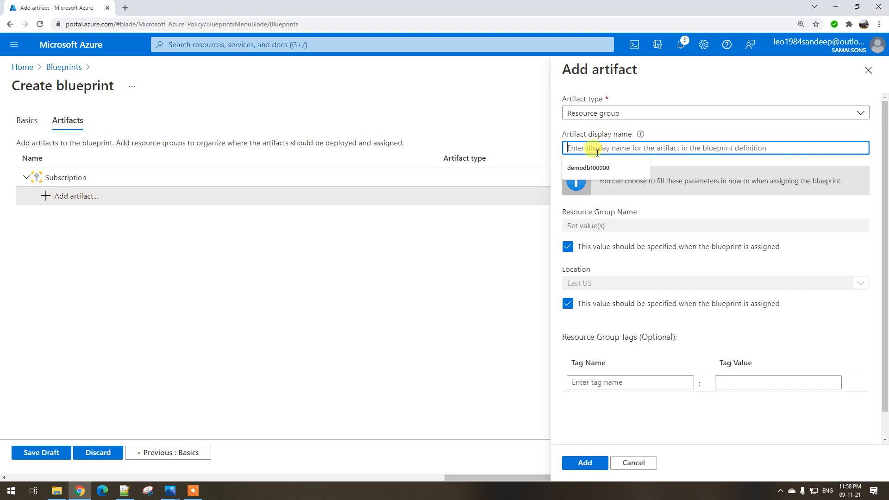
pyautogui.write('resource-group-artifact')
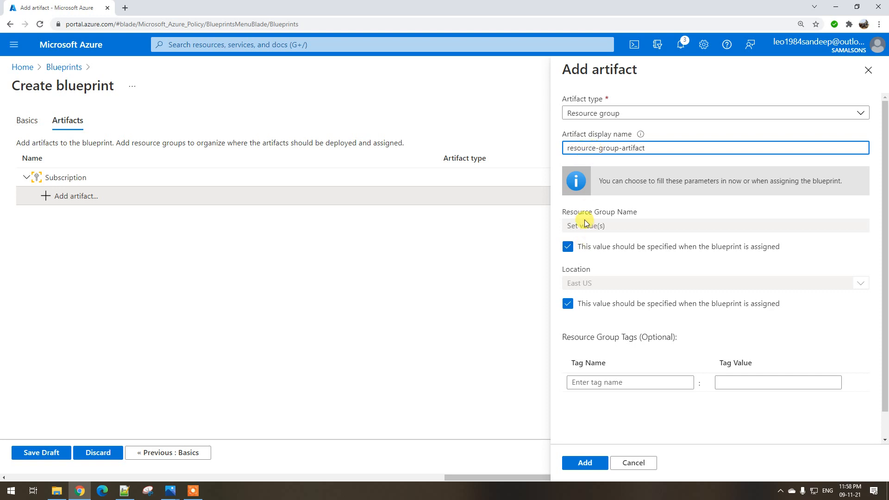
# Step: Give the resource group an owner tag holding the owner's name
pyautogui.click(600, 383)
pyautogui.write('o')
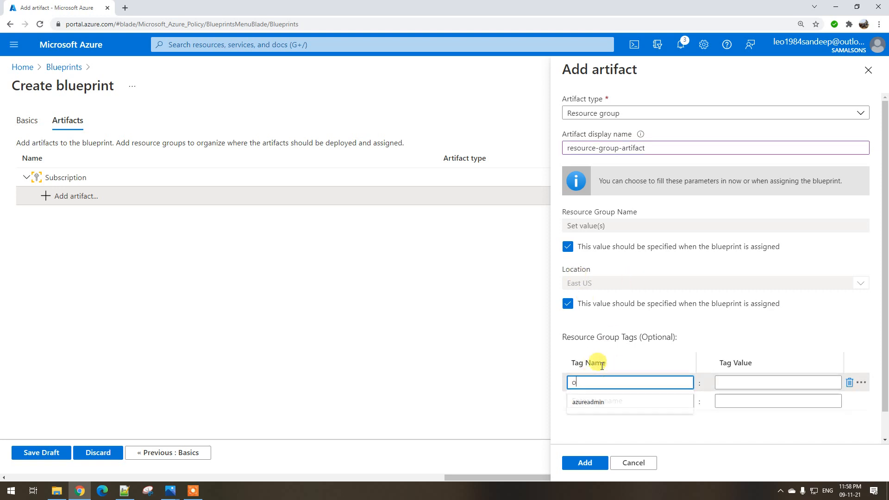
pyautogui.write('wbne')
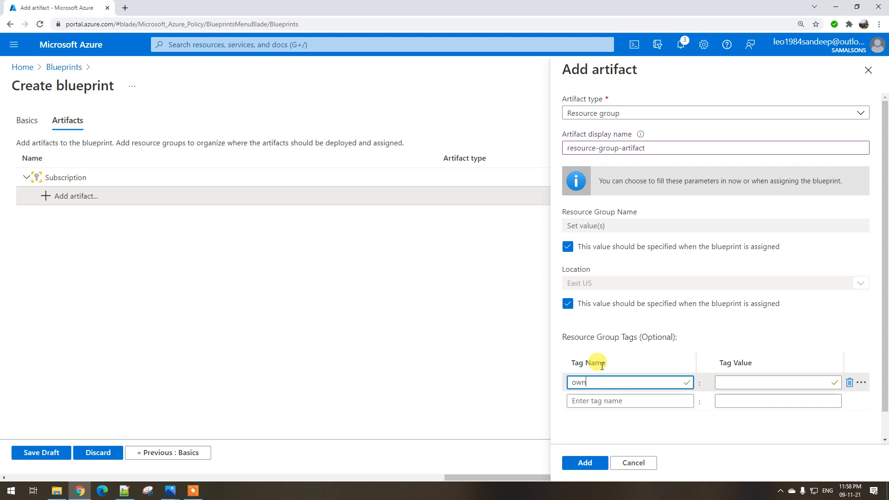
pyautogui.click(753, 377)
pyautogui.write('sandeep')
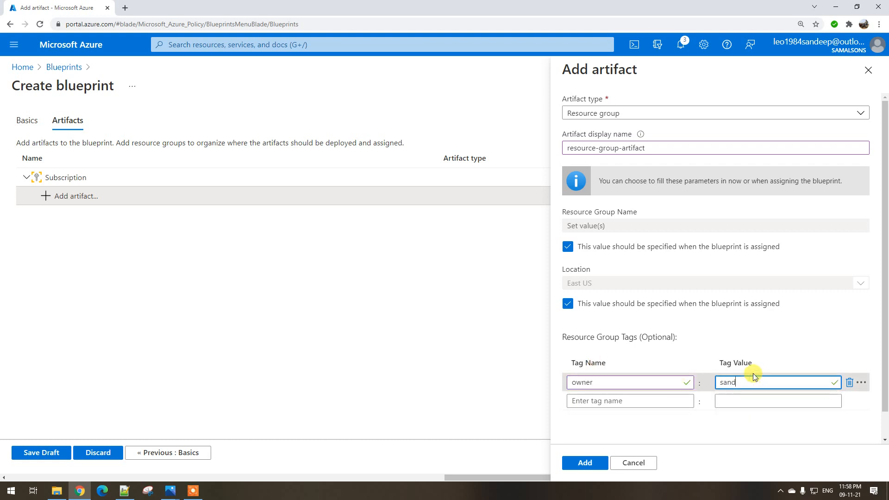
pyautogui.click(575, 228)
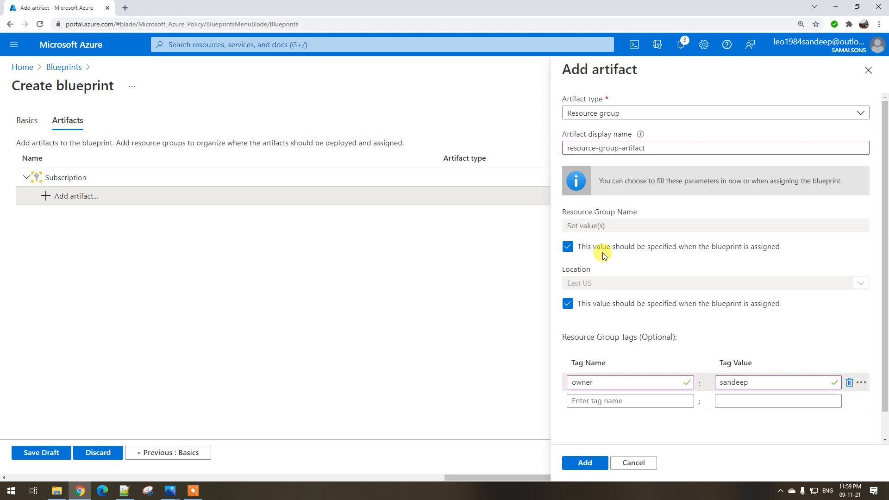
# Step: Leave the resource group name to be set at assignment time
pyautogui.click(568, 247)
pyautogui.click(615, 226)
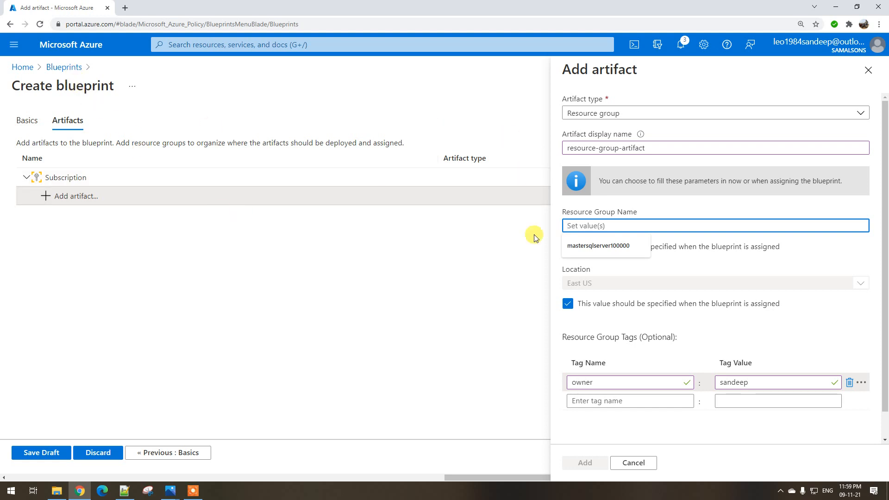
pyautogui.click(601, 214)
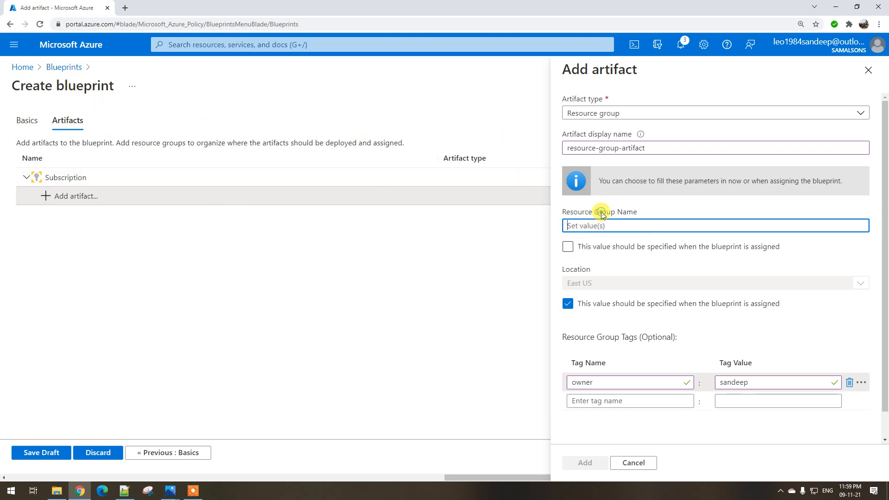
pyautogui.click(567, 246)
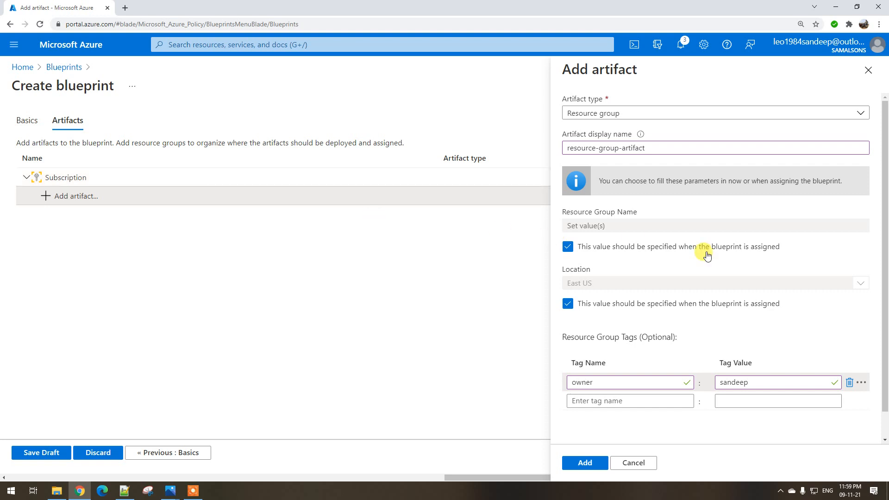
pyautogui.click(576, 284)
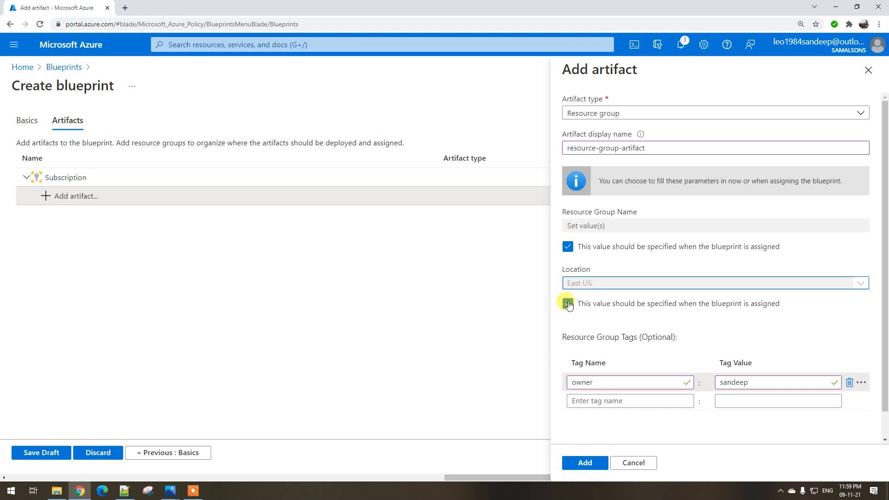
# Step: Fix the resource group location to East US and add resource-group-artifact to the blueprint
pyautogui.click(567, 303)
pyautogui.click(595, 283)
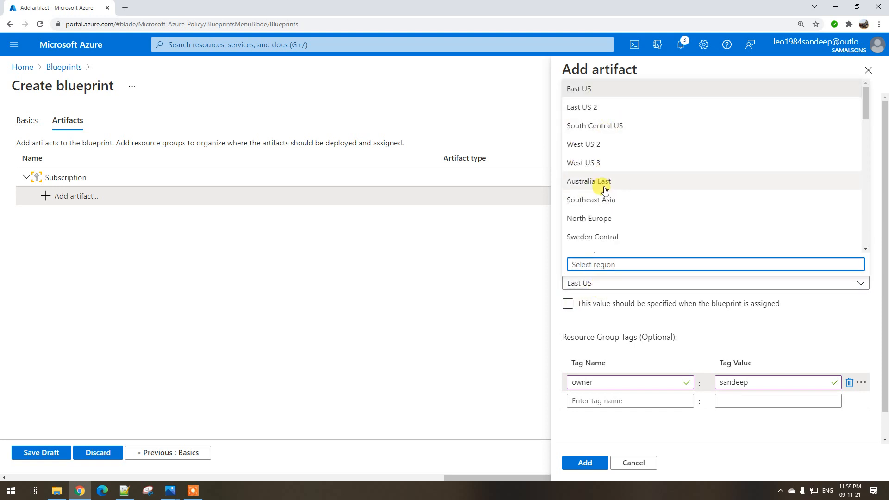
pyautogui.click(584, 89)
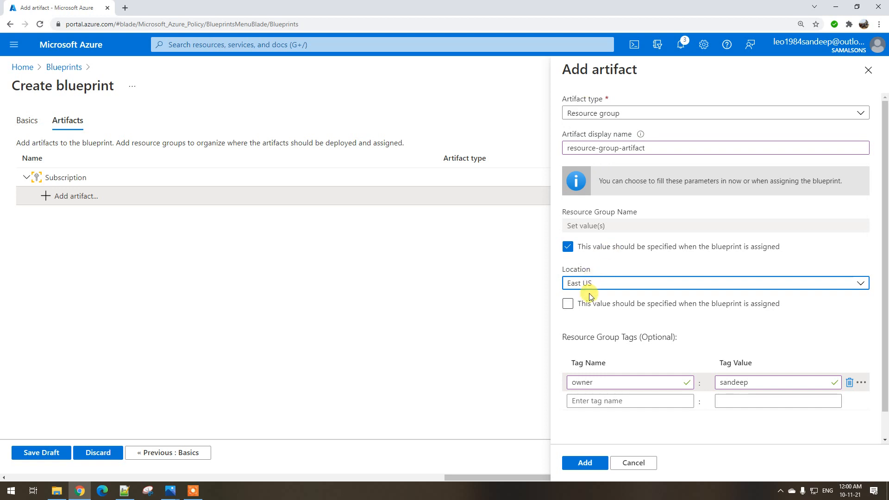
pyautogui.click(573, 305)
pyautogui.click(585, 382)
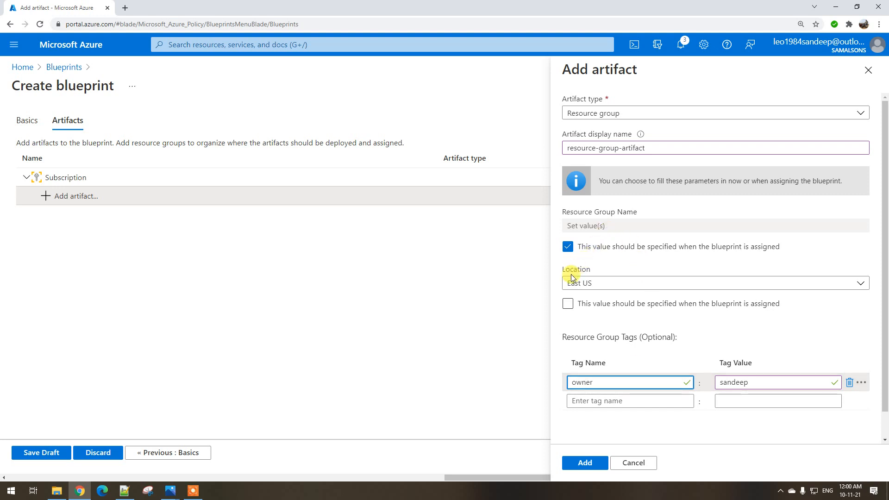
pyautogui.click(582, 462)
pyautogui.click(90, 241)
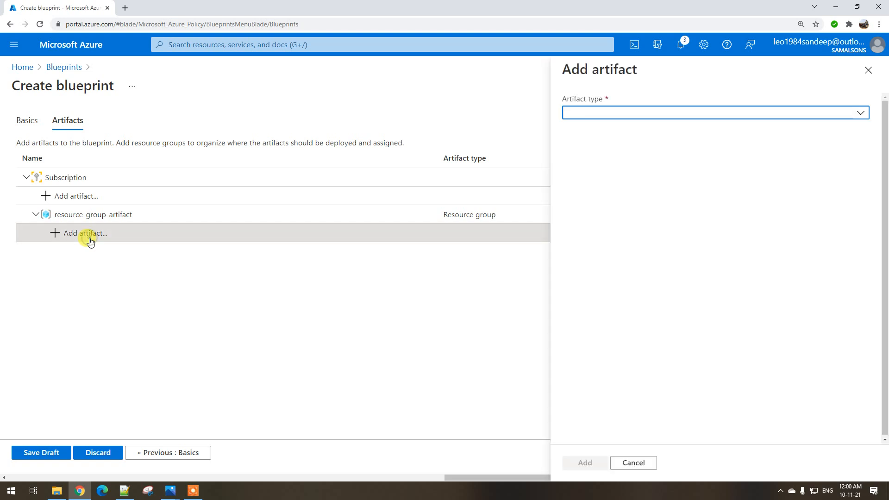
# Step: Make the new artifact an Azure Resource Manager template and copy the storage-account JSON from Notepad++
pyautogui.click(583, 115)
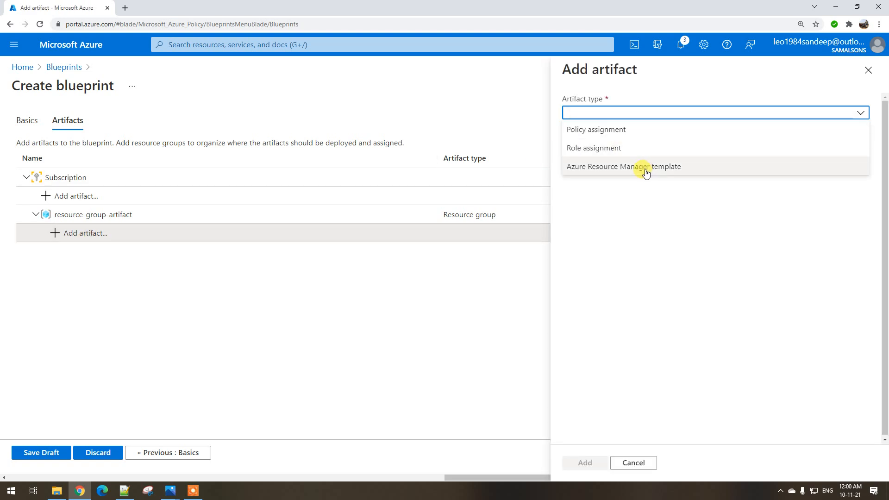
pyautogui.click(646, 172)
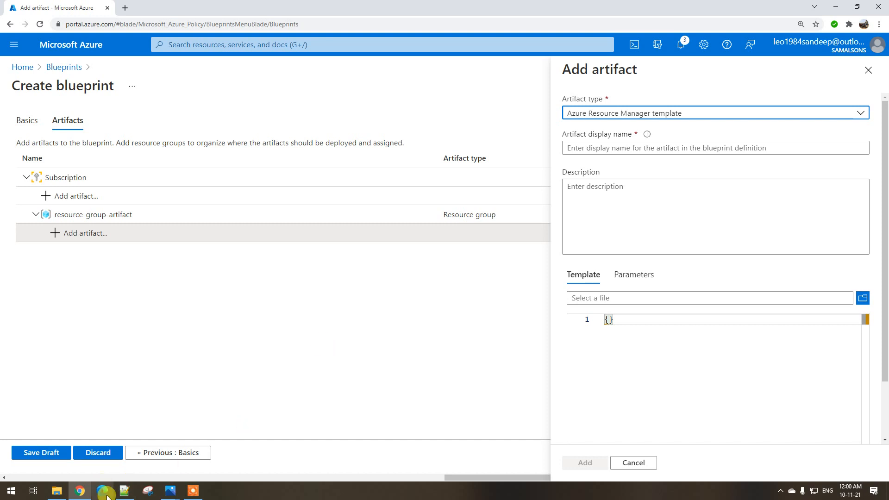
pyautogui.click(124, 491)
pyautogui.click(142, 38)
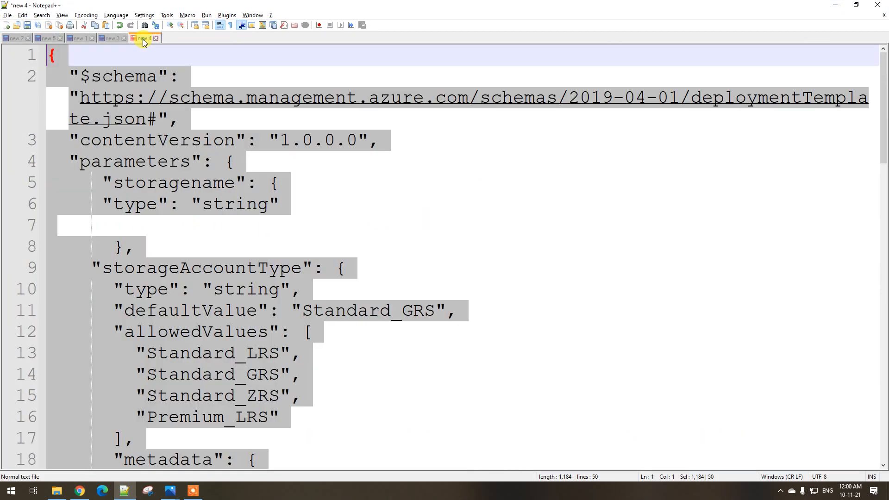
pyautogui.click(181, 146)
pyautogui.hotkey('ctrl', 'a')
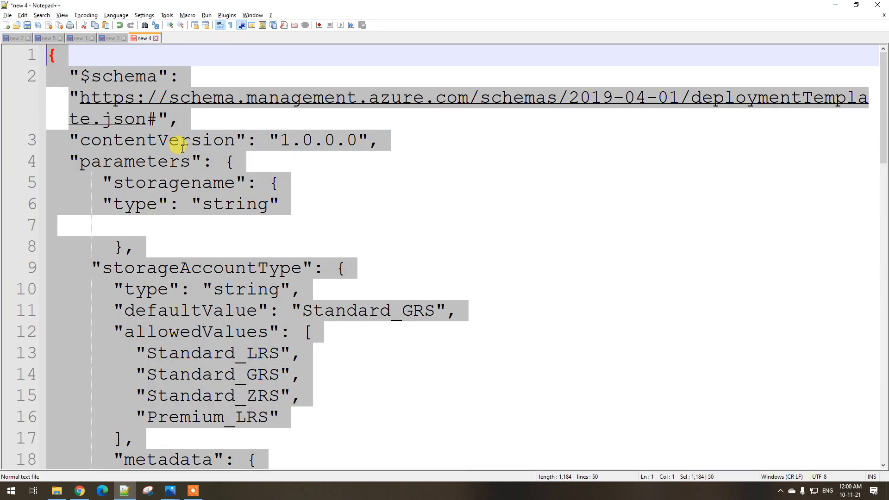
pyautogui.hotkey('alt', 'Tab')
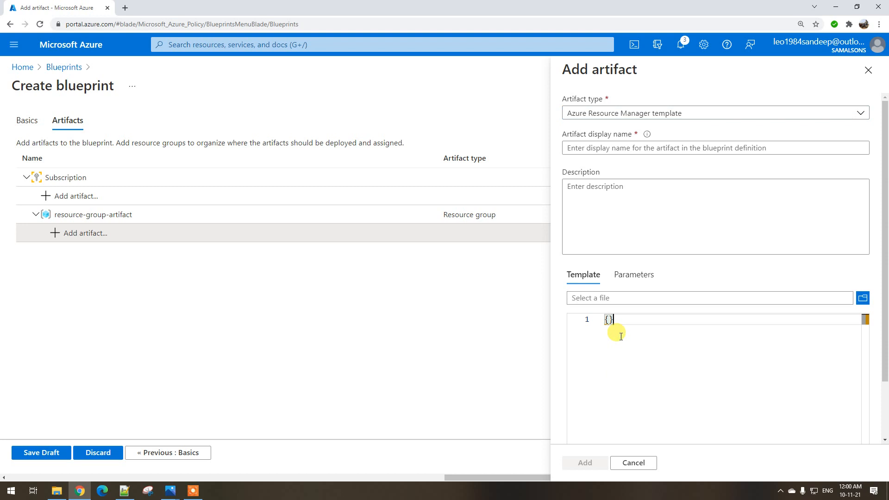
# Step: Paste the storage-account JSON, name the artifact 'storage-artificat', and add it under the resource group
pyautogui.hotkey('ctrl', 'v')
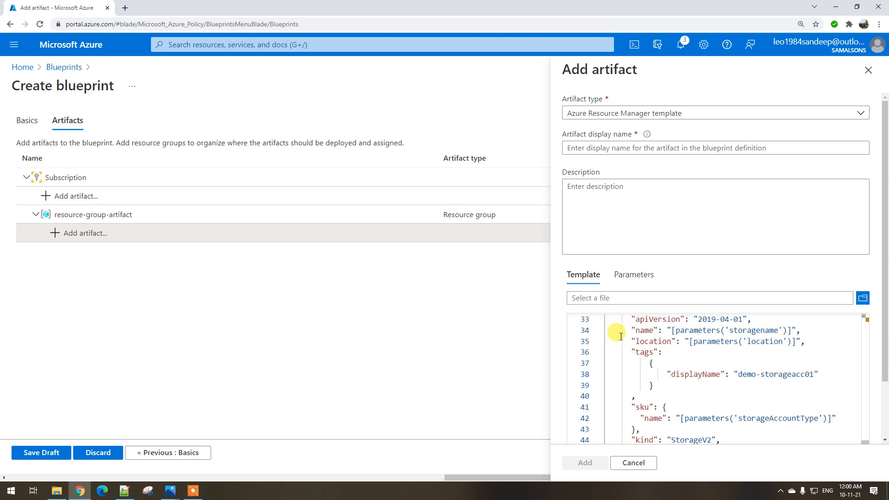
pyautogui.scroll(3, 657, 365)
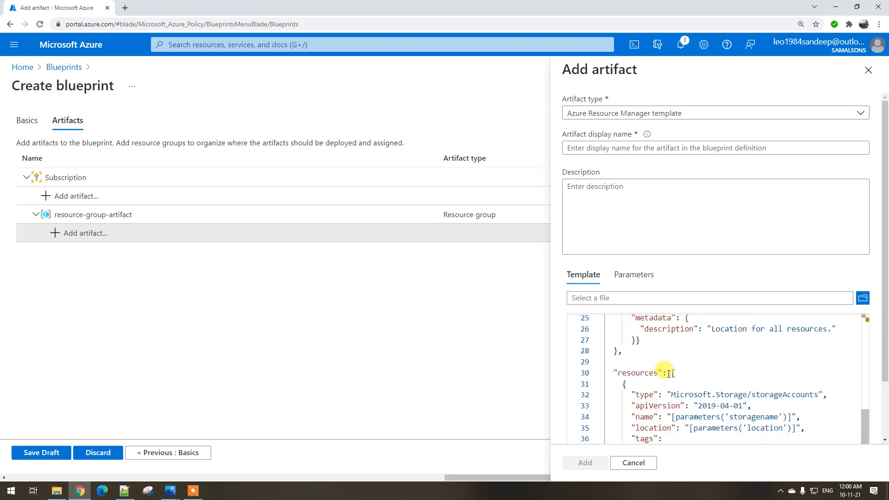
pyautogui.scroll(4, 666, 374)
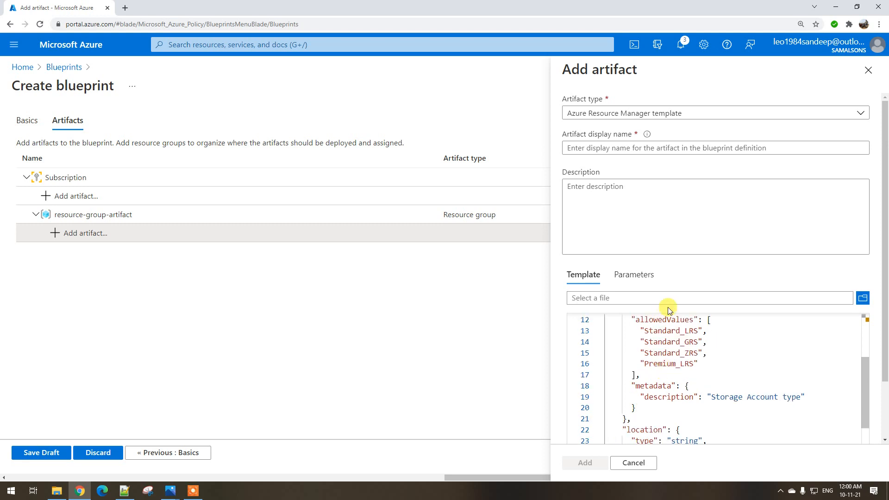
pyautogui.click(597, 147)
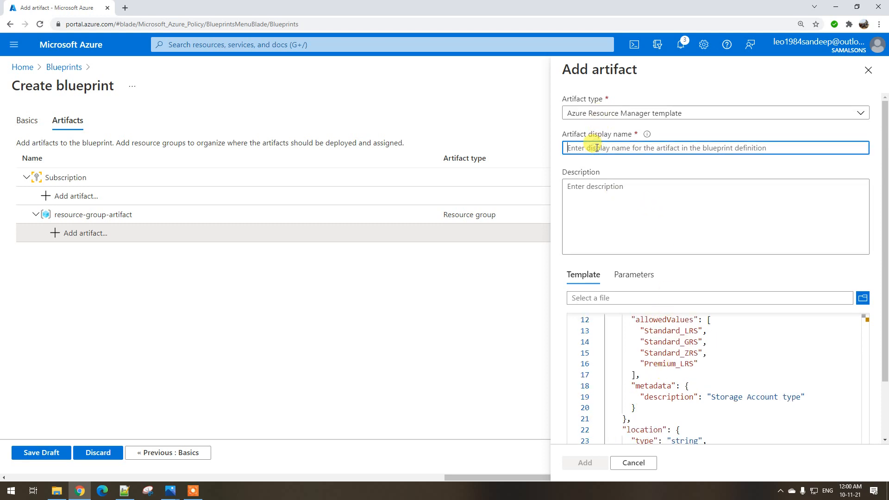
pyautogui.write('storage')
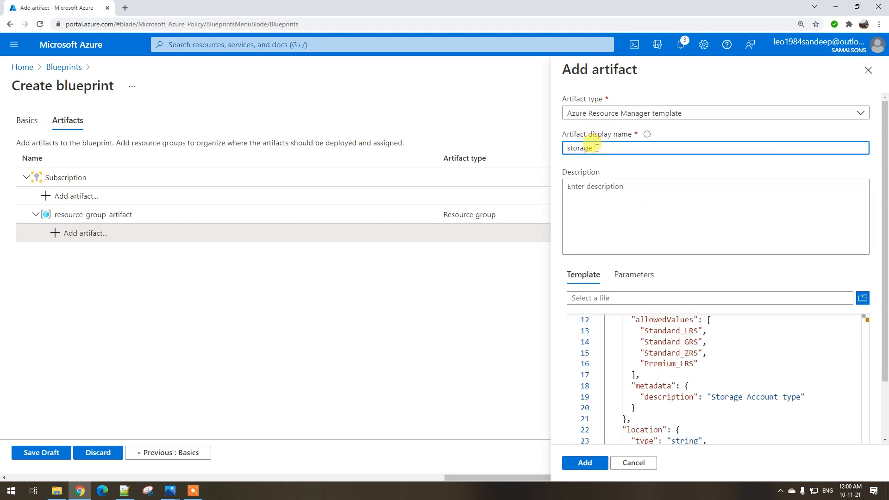
pyautogui.write('-artificat')
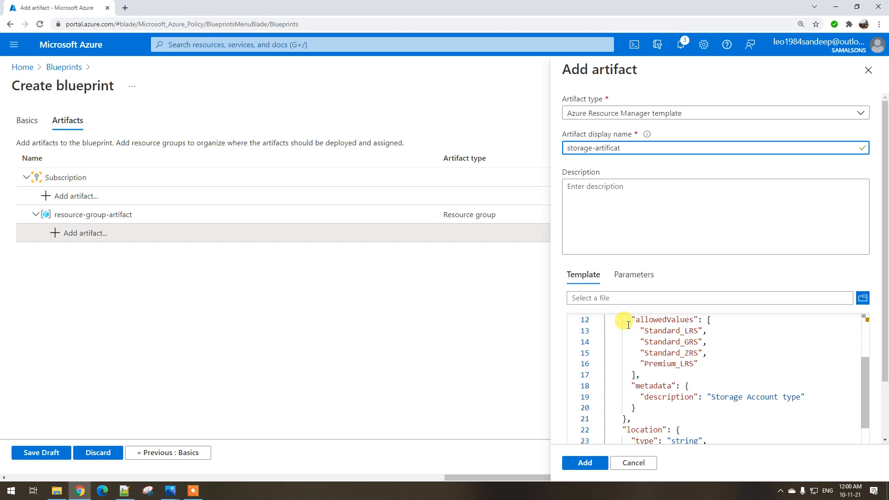
pyautogui.click(627, 352)
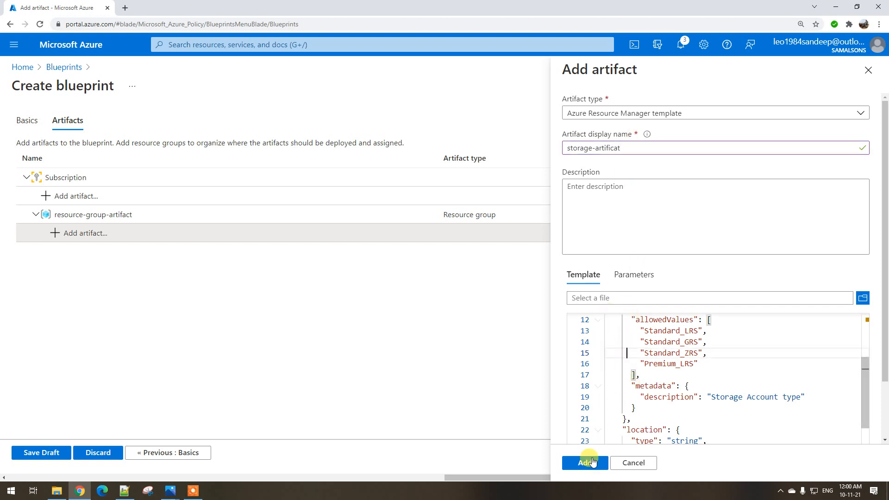
pyautogui.click(593, 461)
pyautogui.click(90, 253)
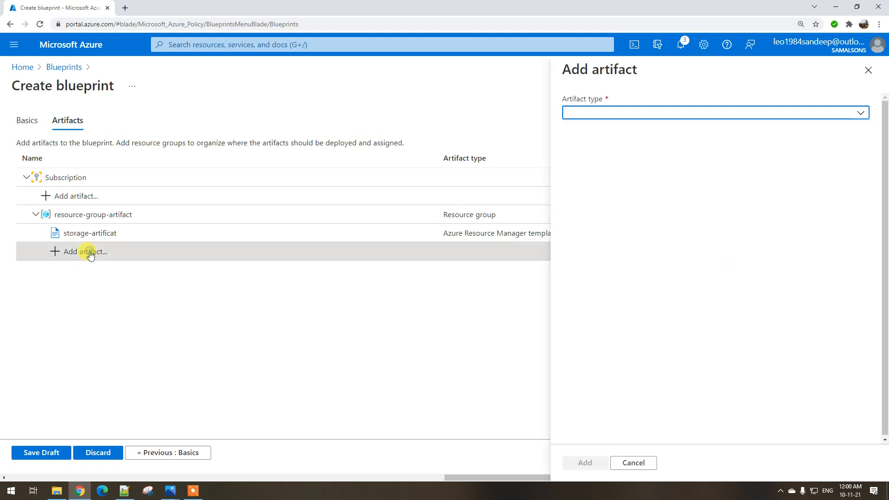
# Step: Make the new artifact a role assignment with the Contributor role
pyautogui.click(612, 113)
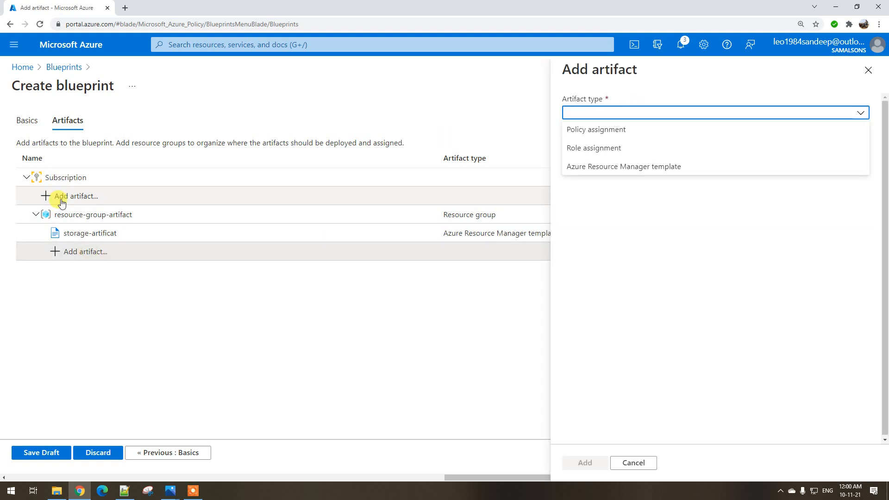
pyautogui.click(601, 149)
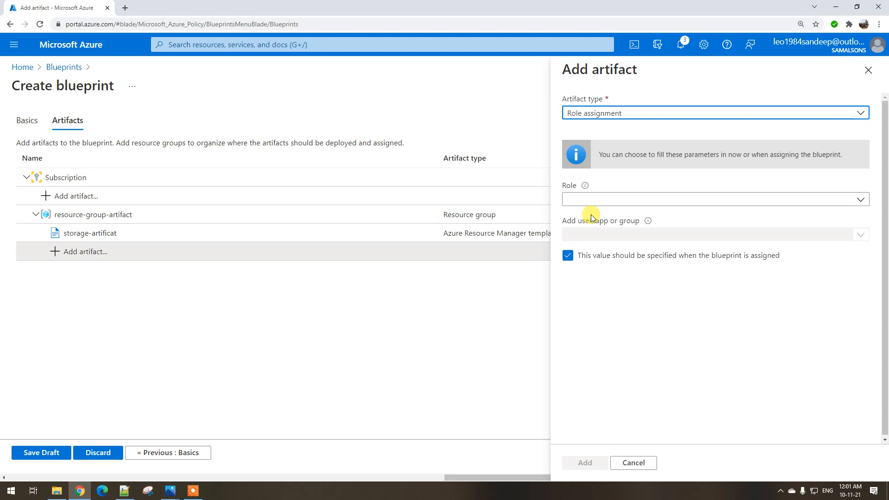
pyautogui.click(597, 200)
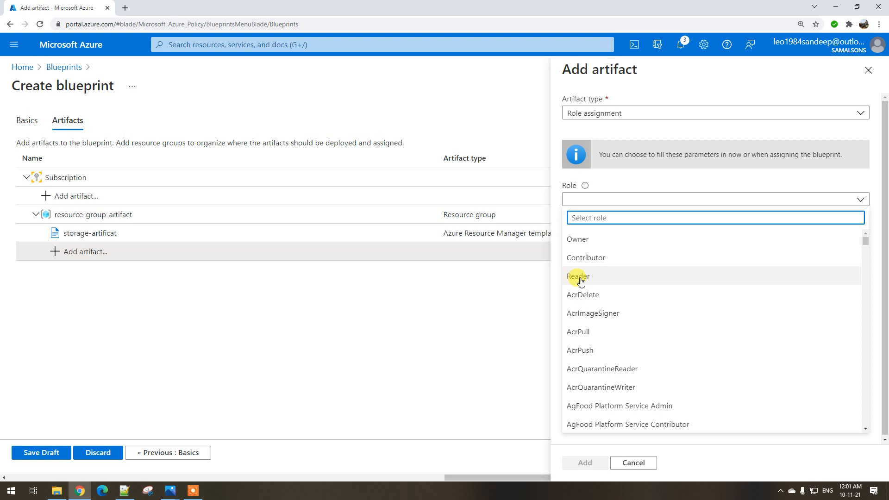
pyautogui.click(579, 256)
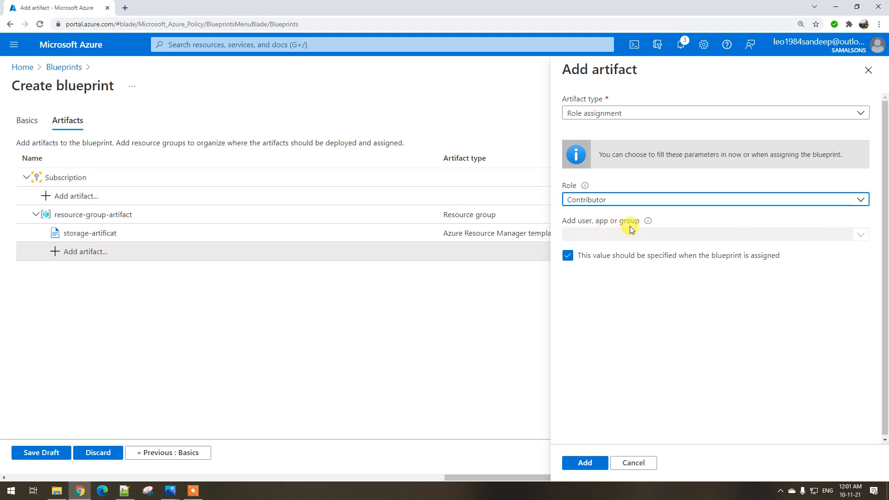
# Step: Assign the Contributor role to the signed-in user account, fixed in the blueprint, and add the artifact
pyautogui.click(568, 256)
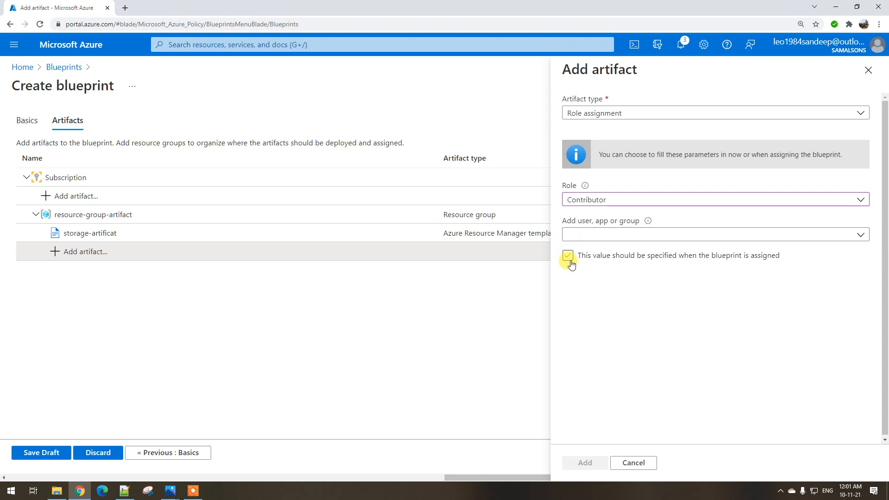
pyautogui.click(599, 237)
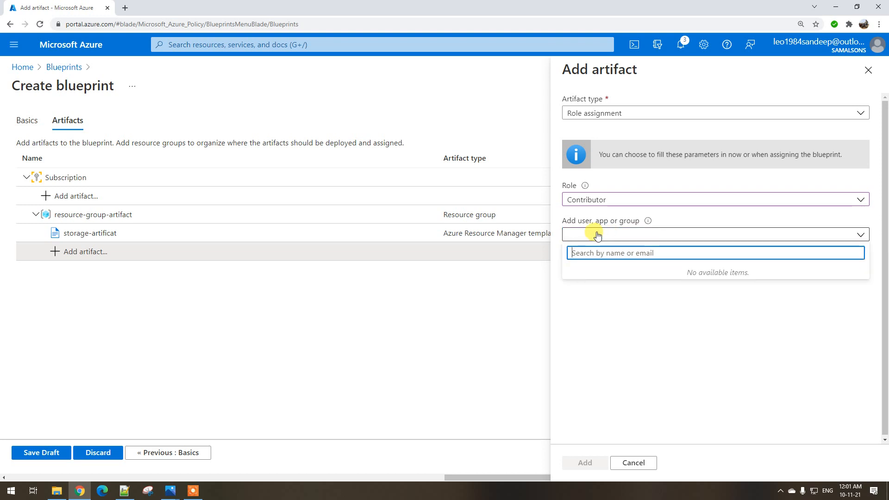
pyautogui.write('leo1984sandeep')
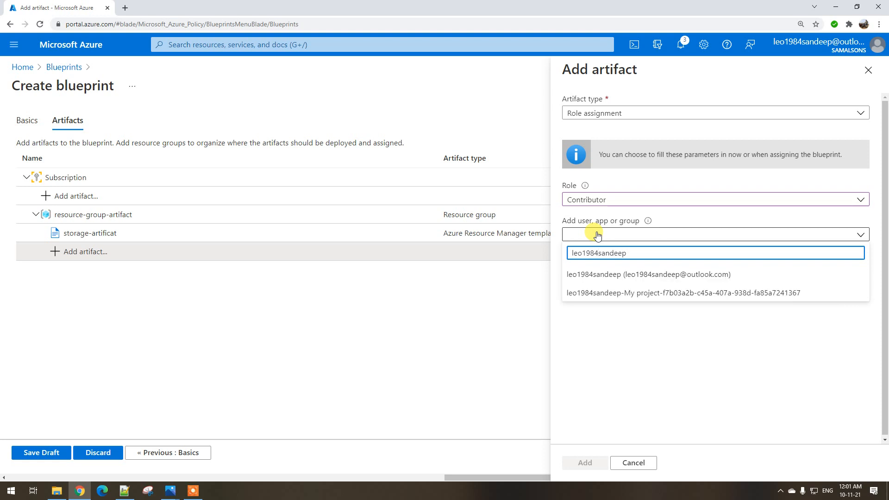
pyautogui.click(643, 274)
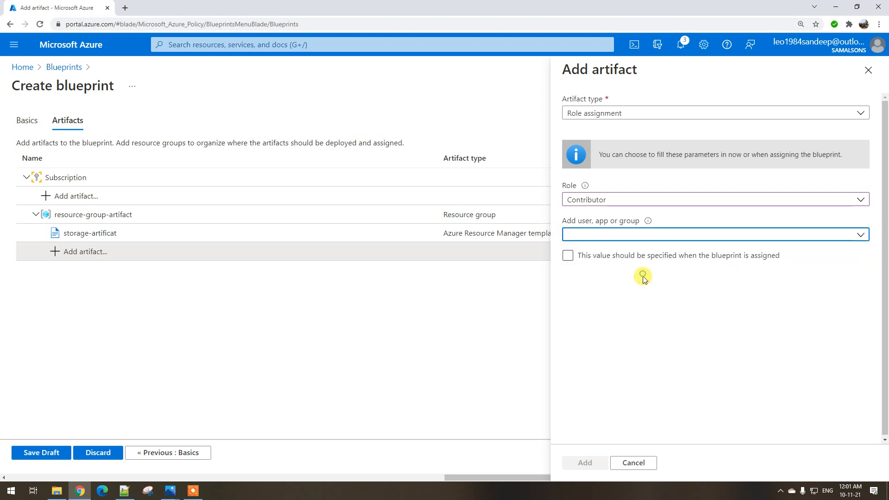
pyautogui.click(641, 230)
pyautogui.click(646, 275)
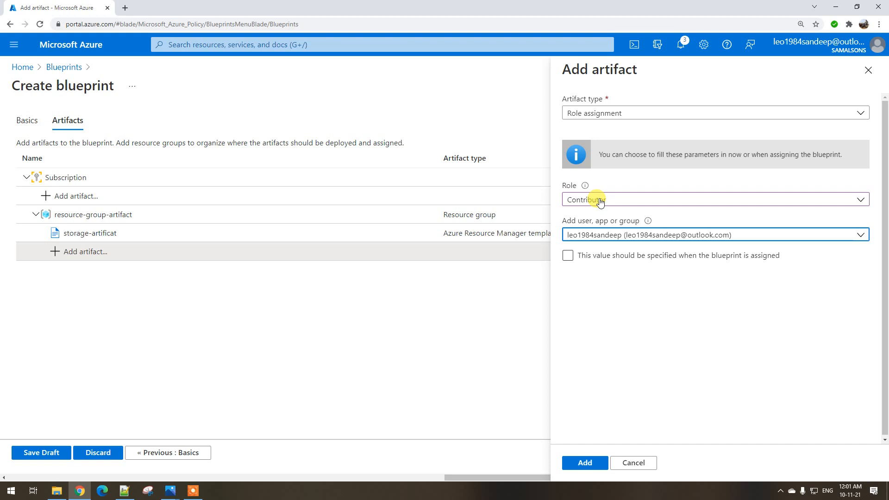
pyautogui.click(571, 258)
pyautogui.click(570, 257)
pyautogui.click(585, 463)
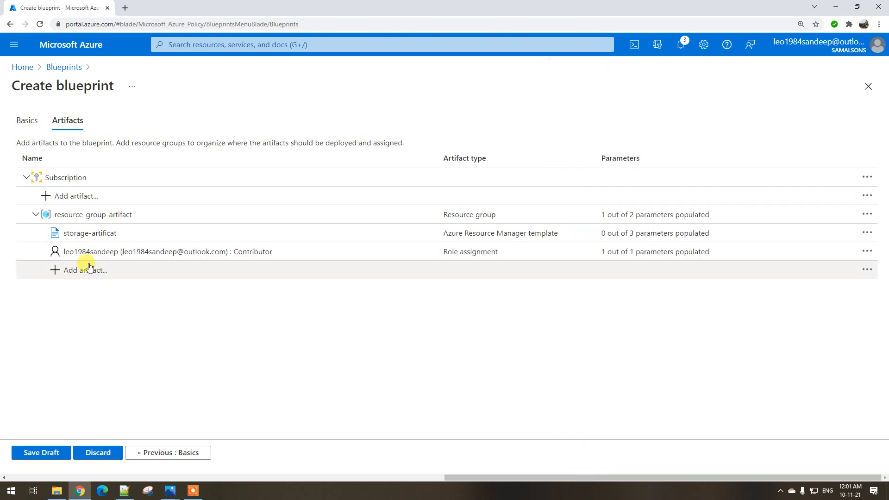
# Step: Add a policy assignment artifact 'Append a tag and its value to resources' under the resource group
pyautogui.click(89, 267)
pyautogui.click(590, 115)
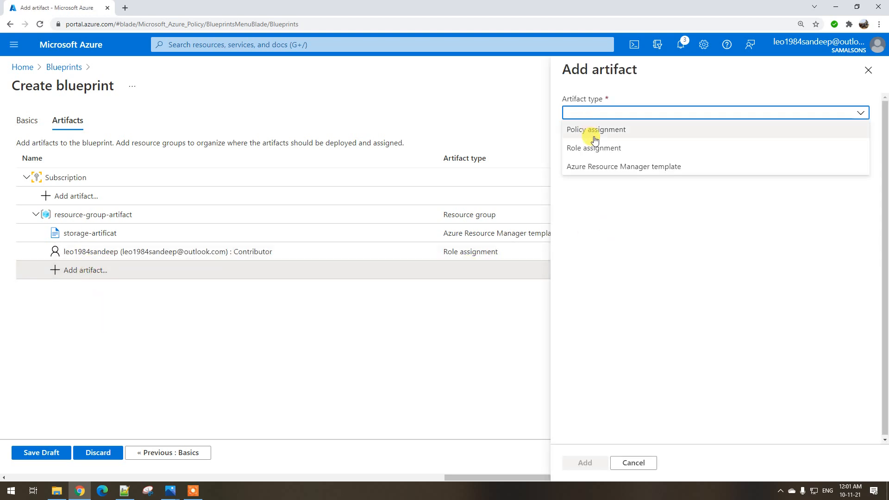
pyautogui.click(595, 134)
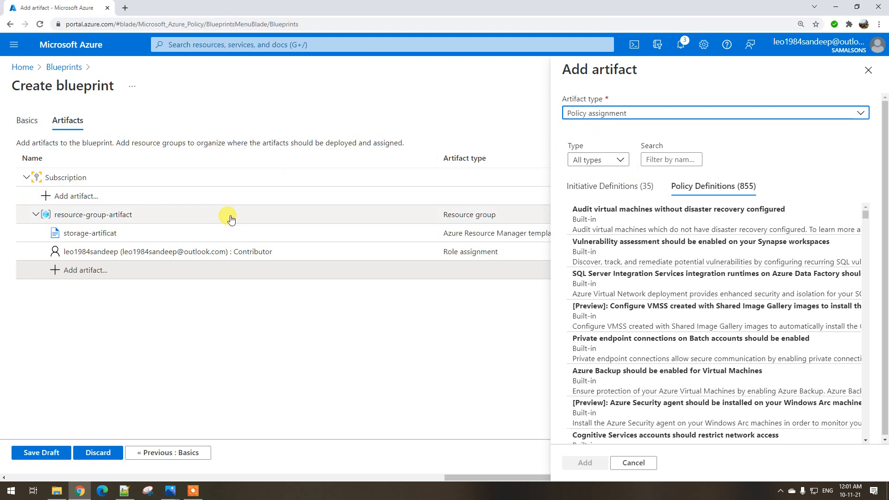
pyautogui.click(675, 160)
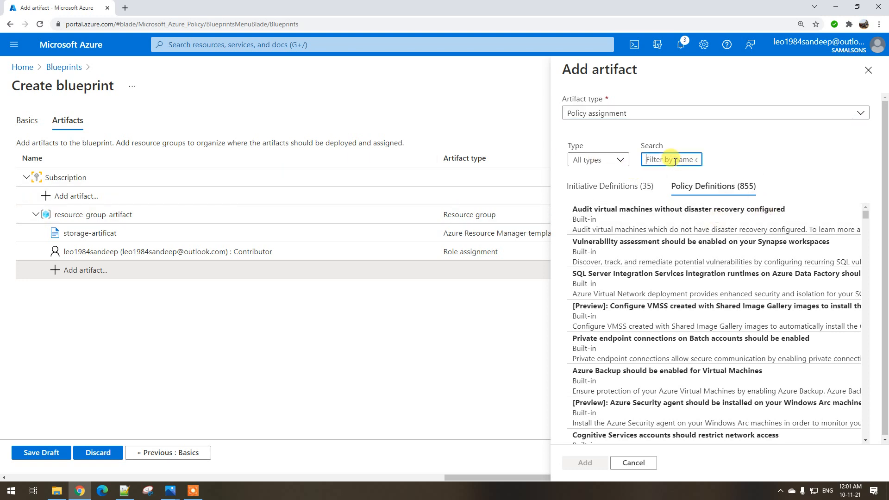
pyautogui.write('append')
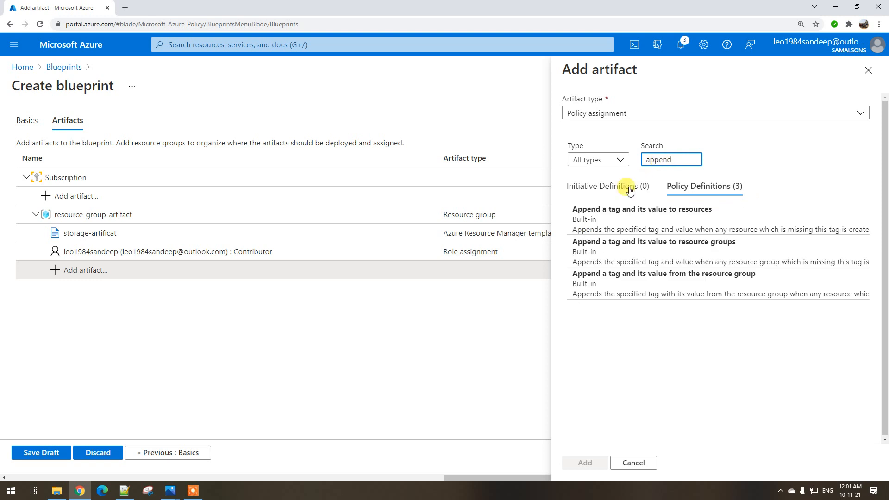
pyautogui.click(646, 219)
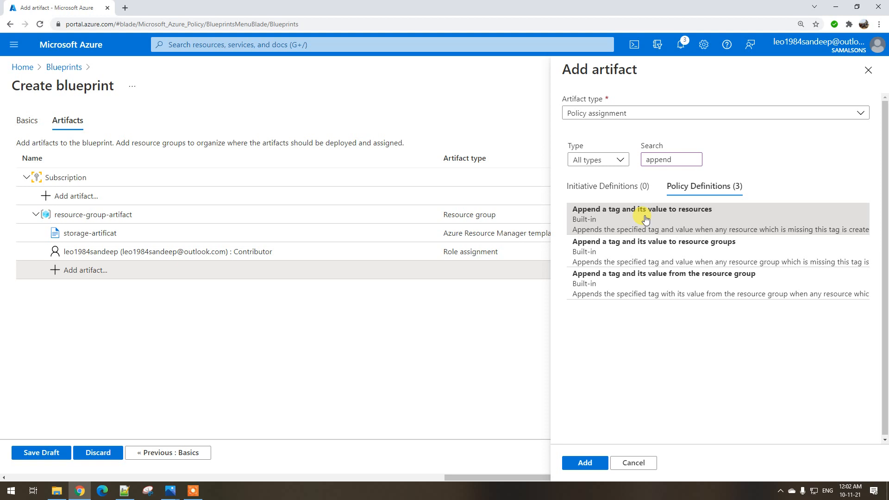
pyautogui.click(585, 463)
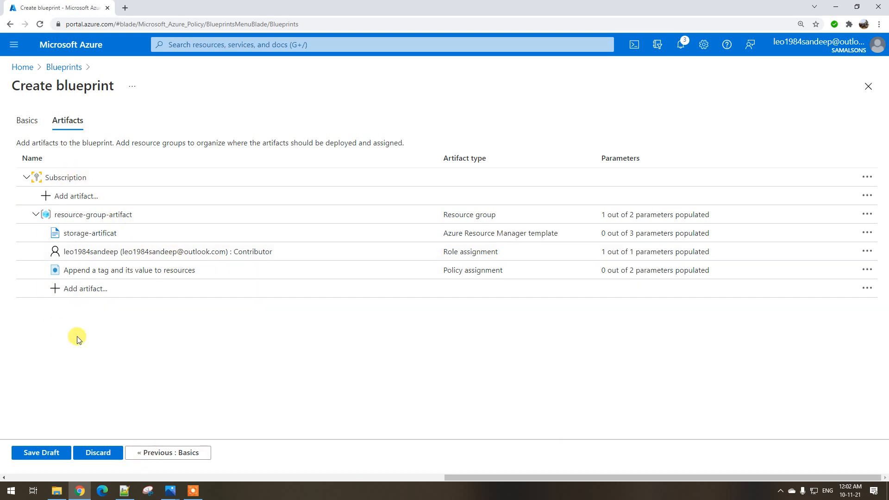
pyautogui.click(89, 292)
pyautogui.click(595, 114)
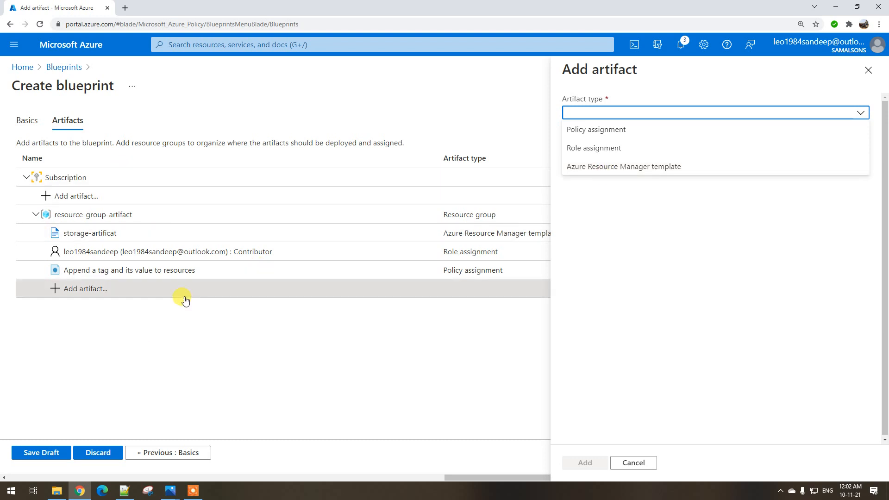
pyautogui.click(635, 269)
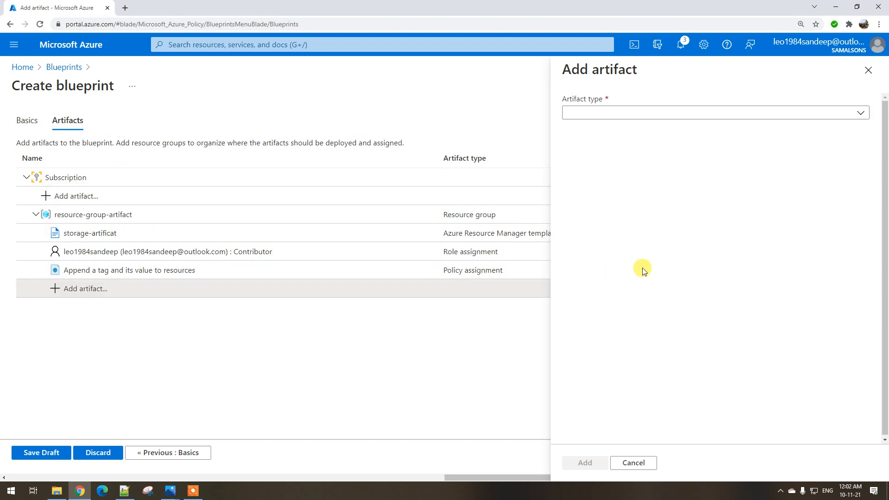
pyautogui.click(633, 463)
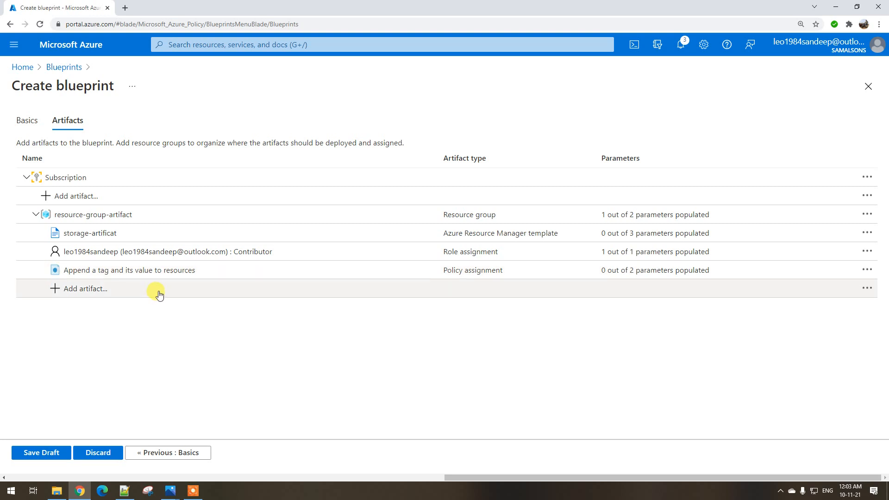
# Step: Save the blueprint as a draft and widen the definitions scope to all three subscriptions
pyautogui.click(41, 454)
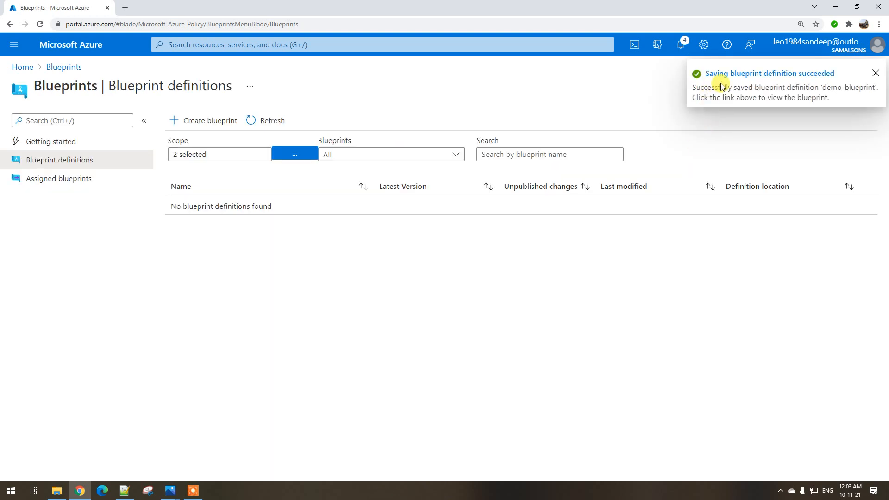
pyautogui.click(275, 119)
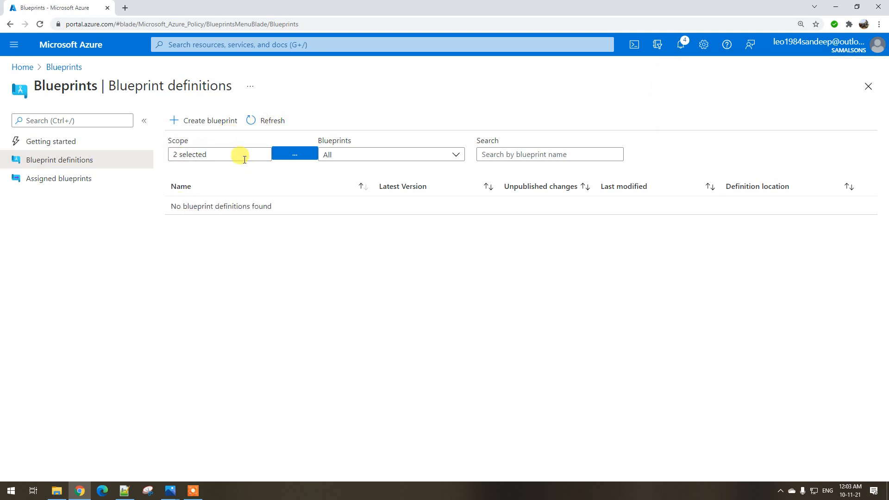
pyautogui.click(292, 156)
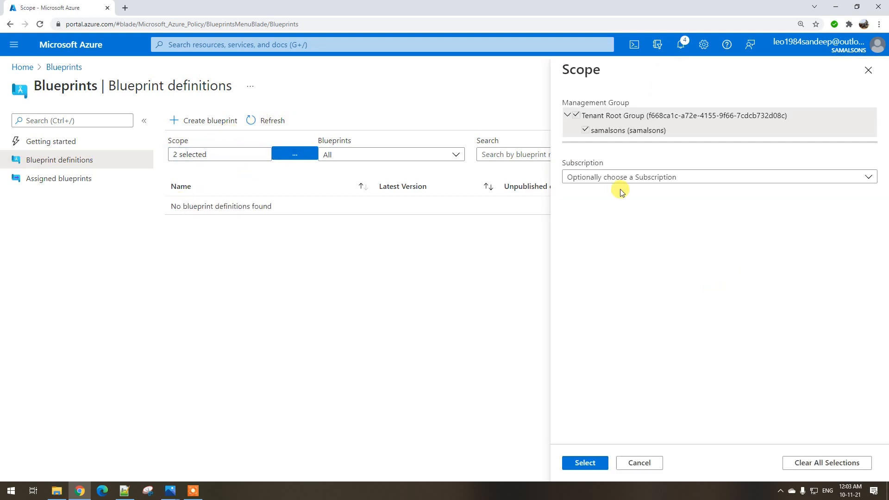
pyautogui.click(592, 178)
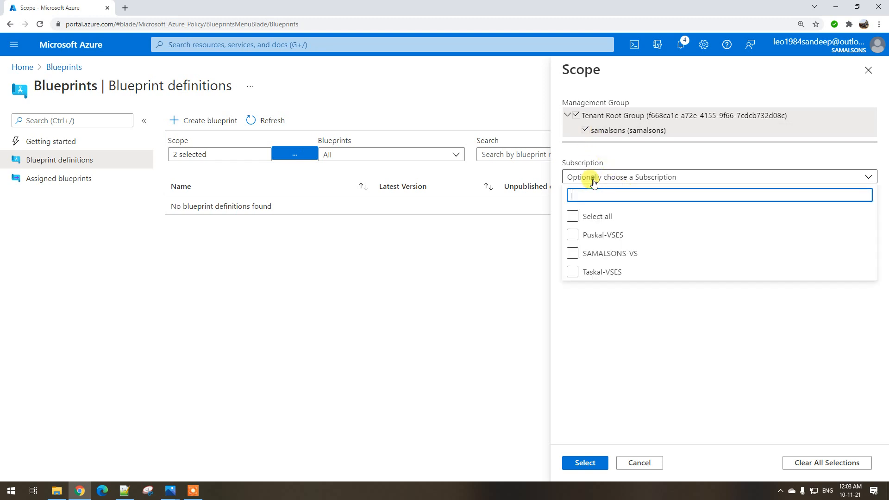
pyautogui.click(572, 216)
pyautogui.click(586, 464)
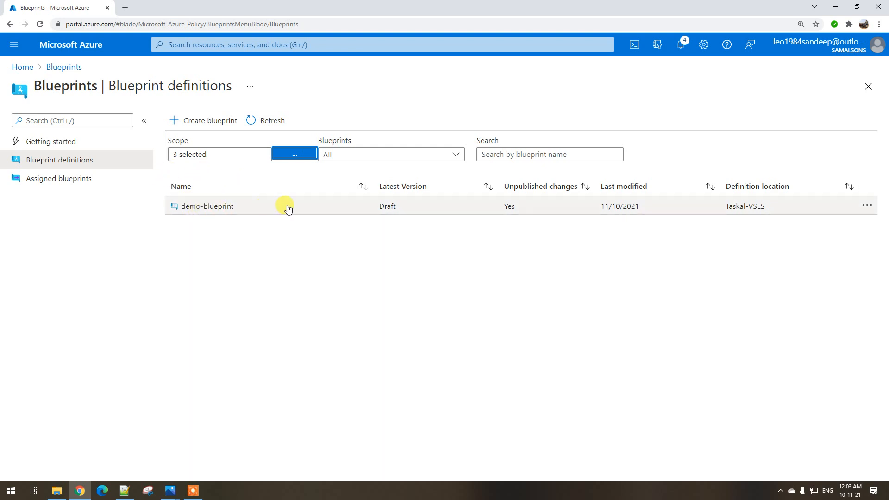
# Step: Open demo-blueprint's details and review the publishing-stage notes in Notepad++
pyautogui.click(222, 211)
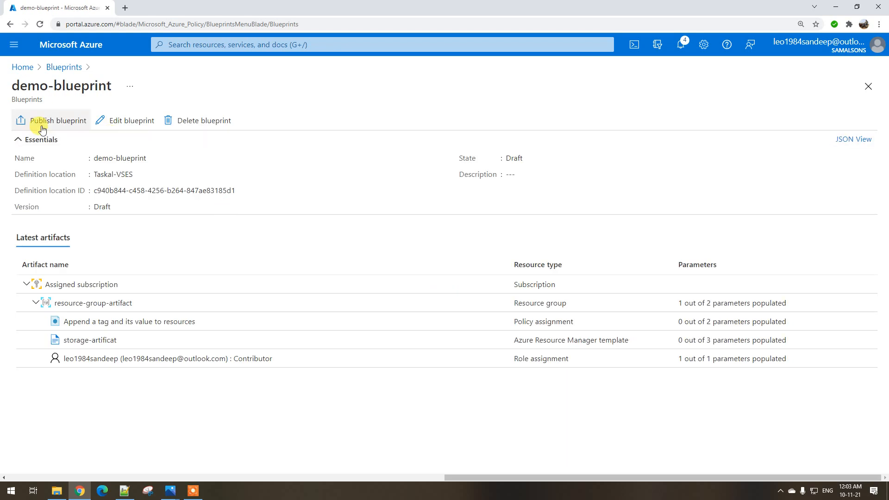
pyautogui.click(123, 488)
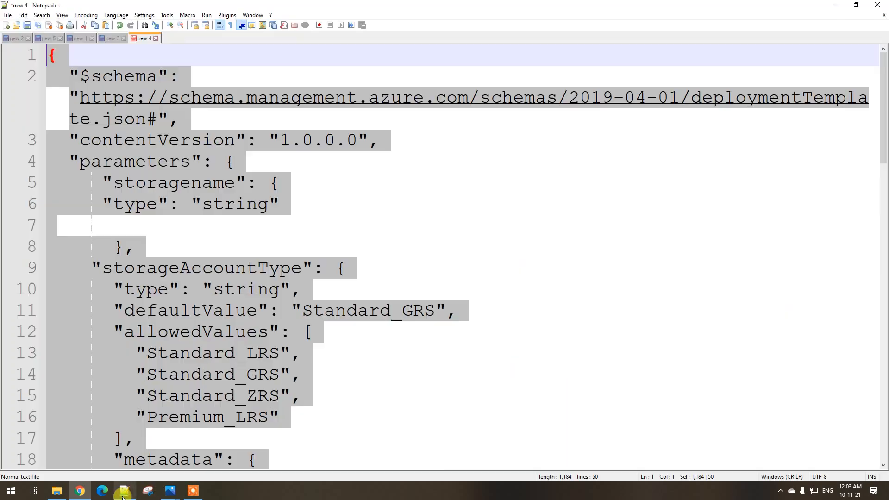
pyautogui.click(110, 38)
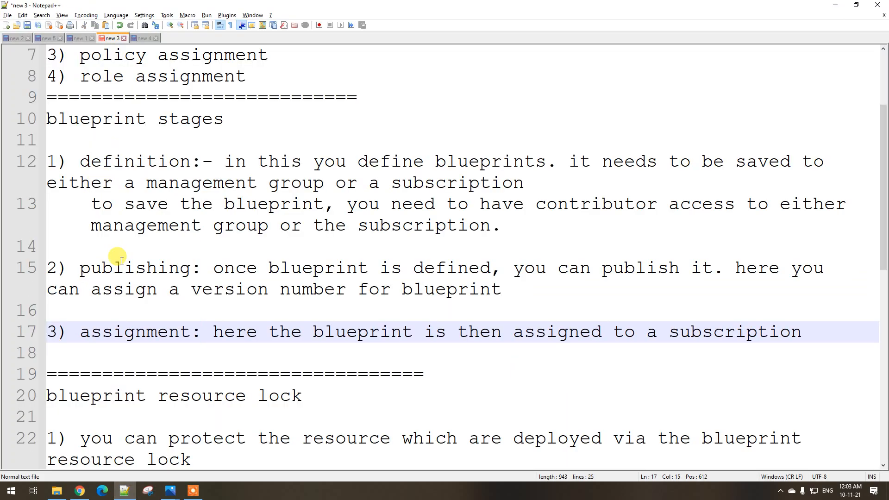
pyautogui.moveTo(91, 267); pyautogui.dragTo(269, 268)
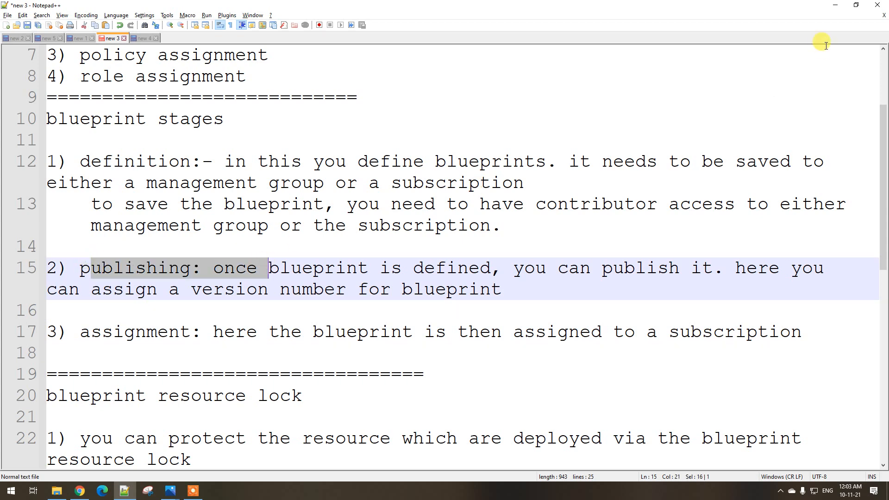
pyautogui.click(835, 5)
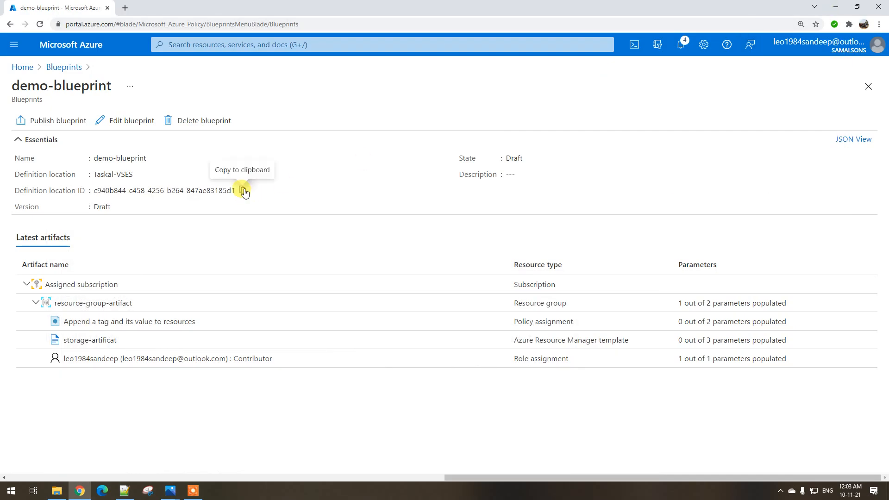
# Step: Publish demo-blueprint as version v1.0
pyautogui.click(42, 120)
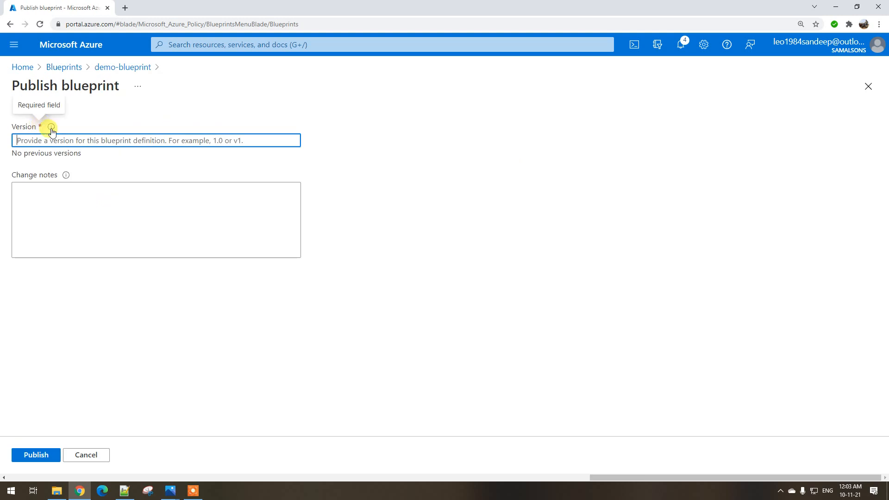
pyautogui.click(61, 140)
pyautogui.write('v')
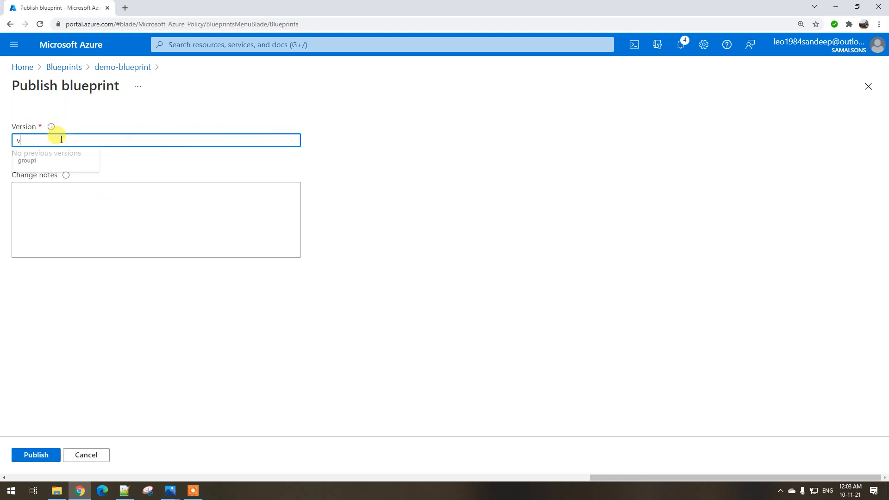
pyautogui.write('1.0')
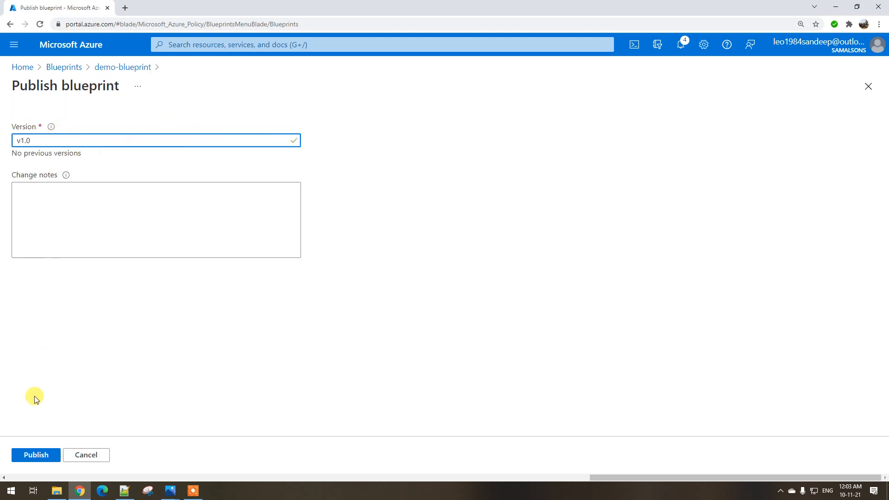
pyautogui.click(35, 453)
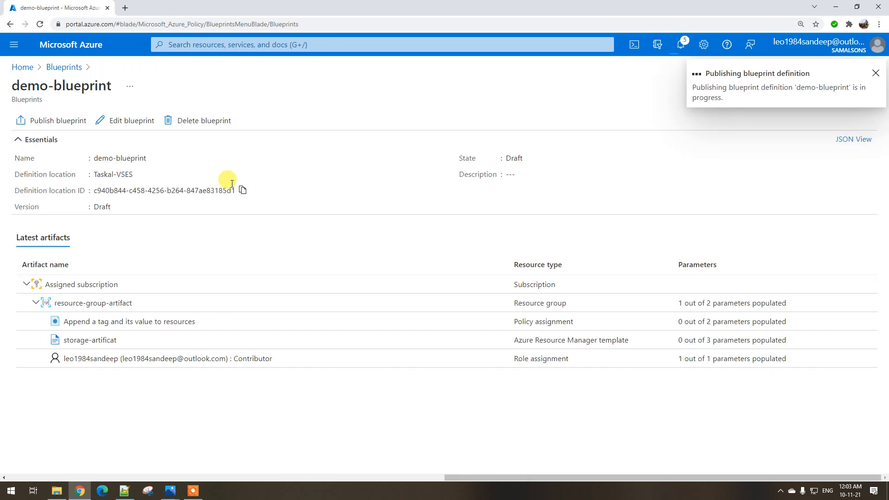
pyautogui.click(58, 68)
# Step: Open demo-blueprint from the definitions list and start assigning it
pyautogui.click(39, 180)
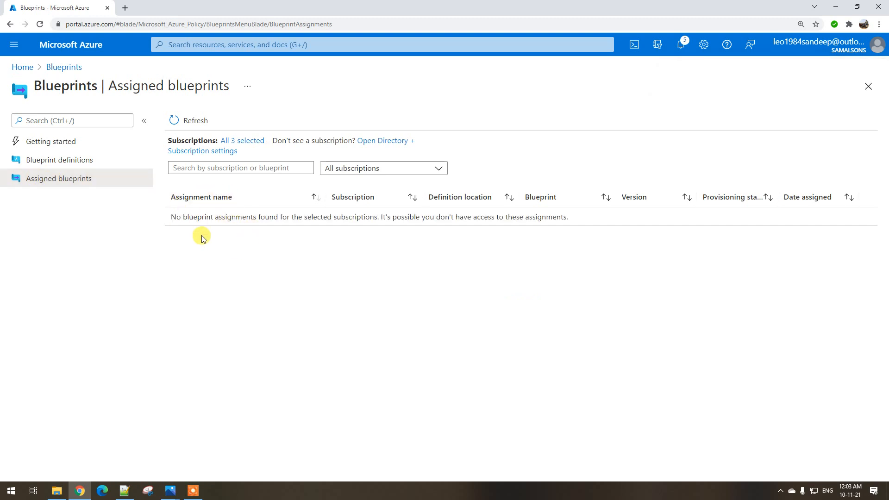
pyautogui.click(78, 167)
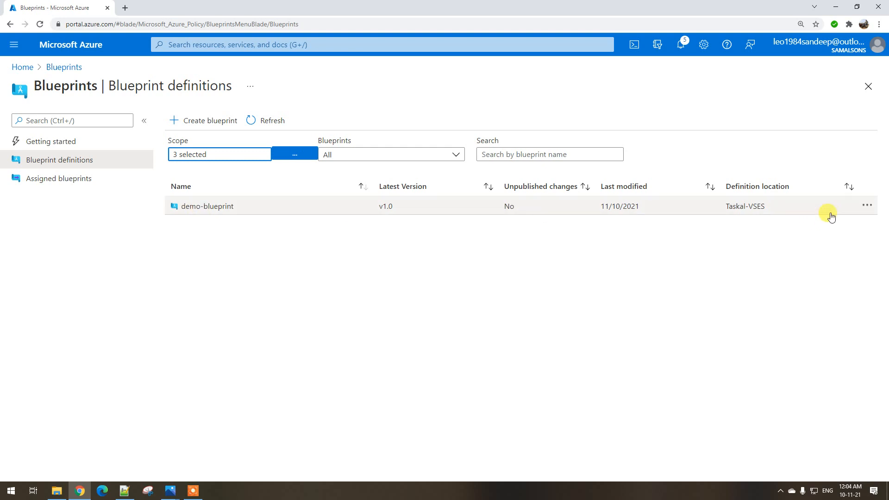
pyautogui.click(866, 206)
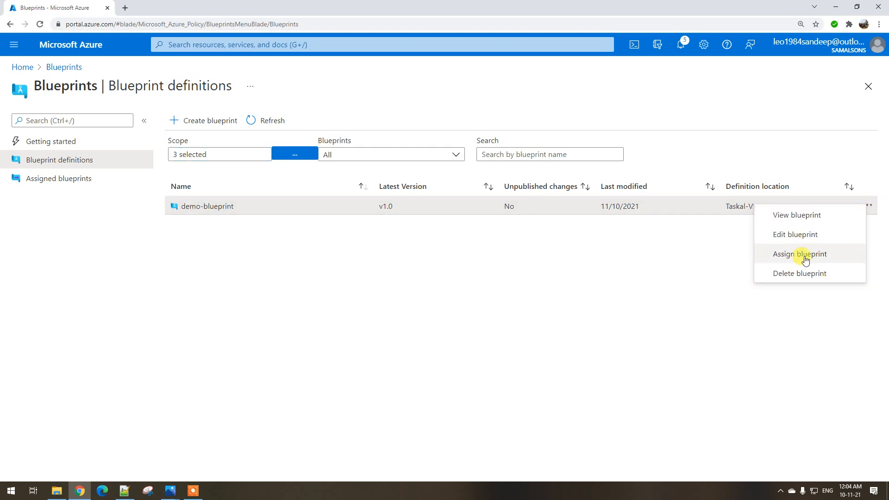
pyautogui.click(206, 206)
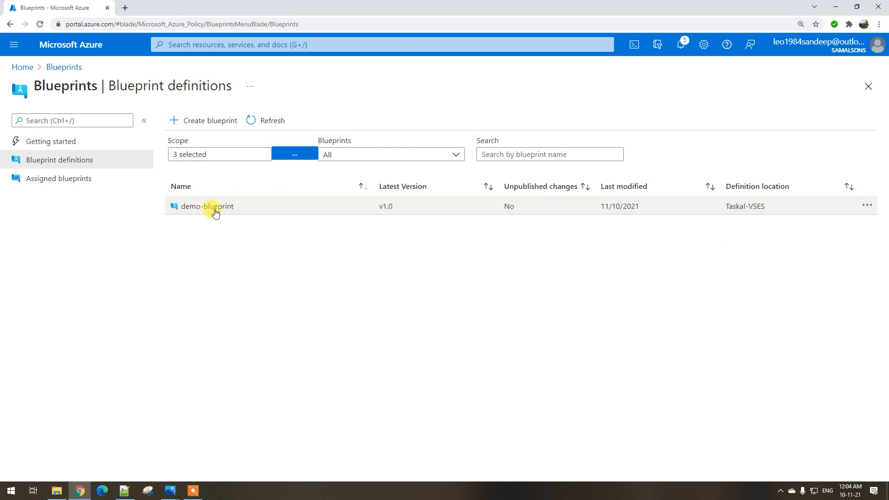
pyautogui.click(207, 206)
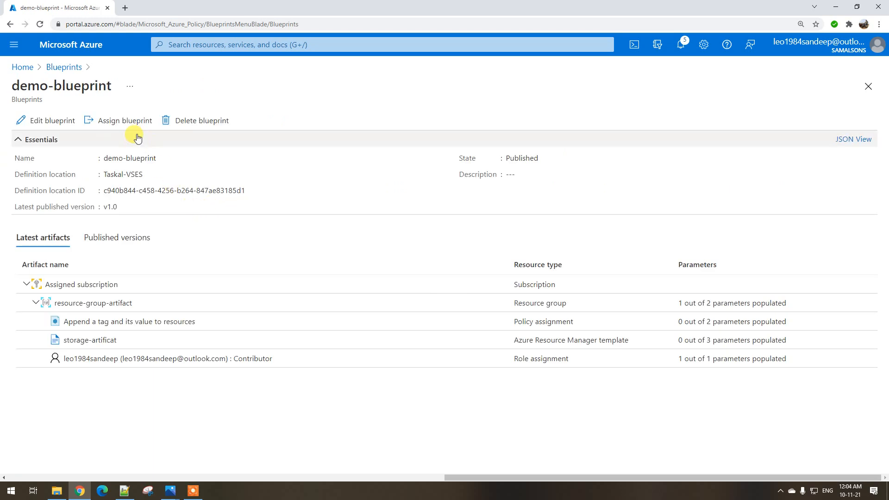
pyautogui.click(116, 122)
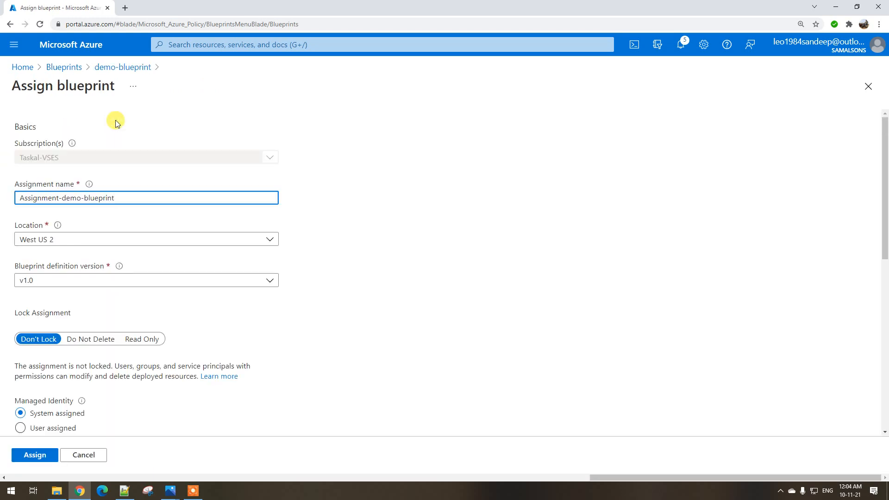
# Step: Confirm the assignment uses definition version v1.0 and highlight the lock assignment options
pyautogui.click(34, 155)
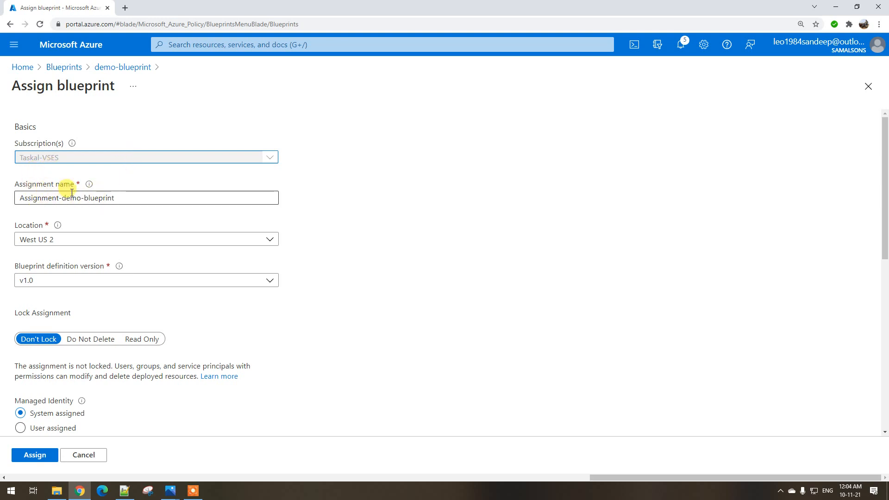
pyautogui.click(113, 198)
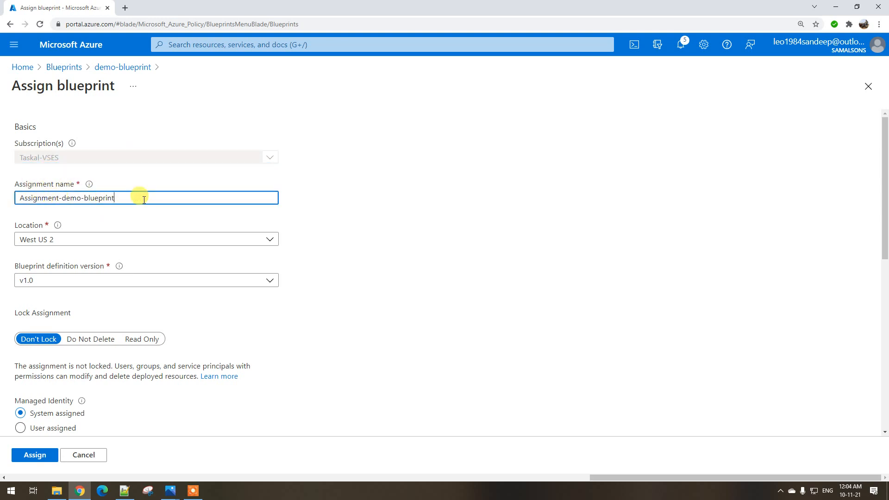
pyautogui.scroll(-2, 44, 206)
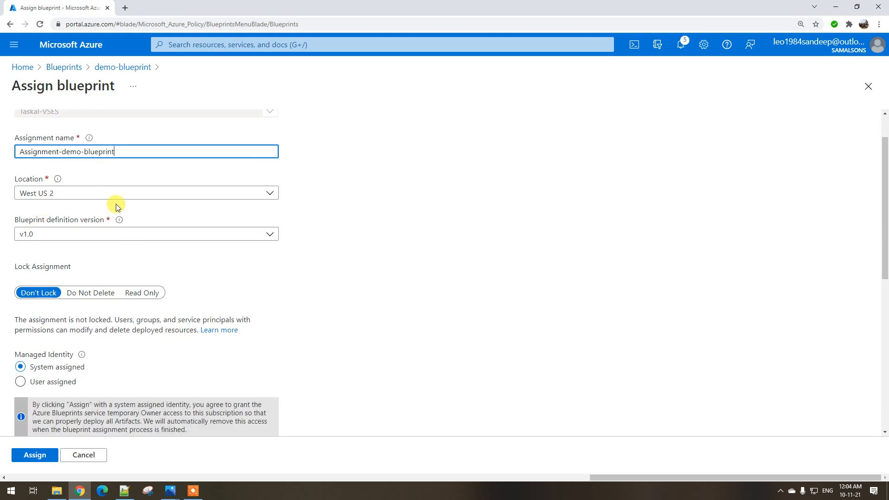
pyautogui.scroll(-1, 114, 212)
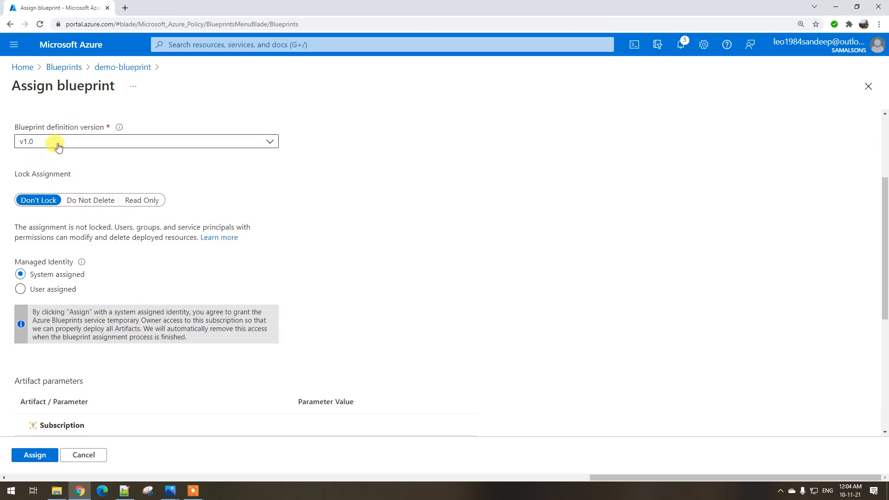
pyautogui.click(58, 147)
pyautogui.click(58, 147)
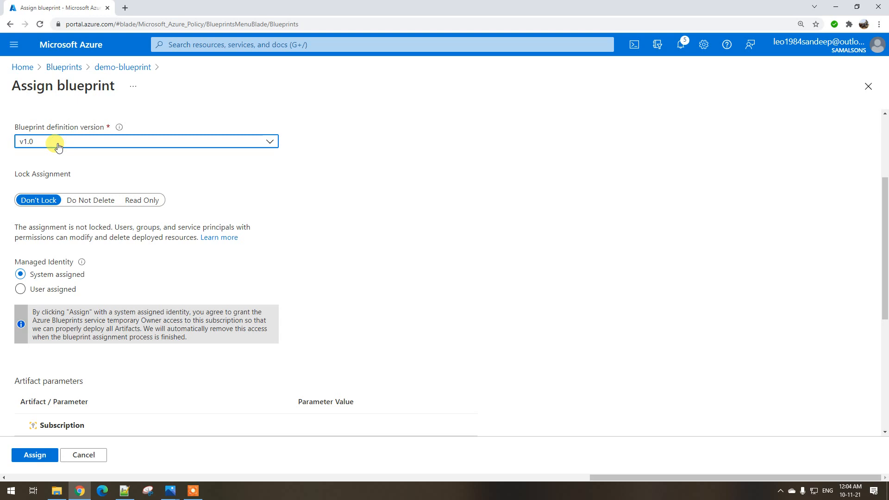
pyautogui.moveTo(28, 174); pyautogui.dragTo(64, 174)
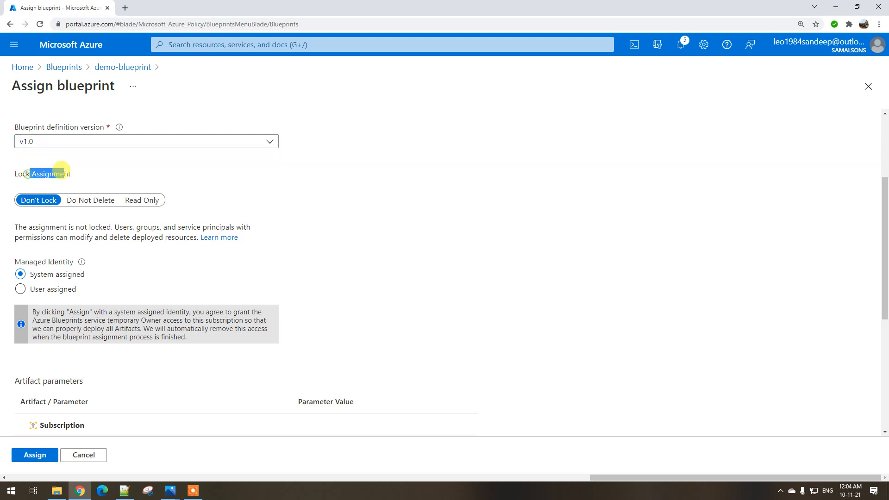
pyautogui.click(124, 491)
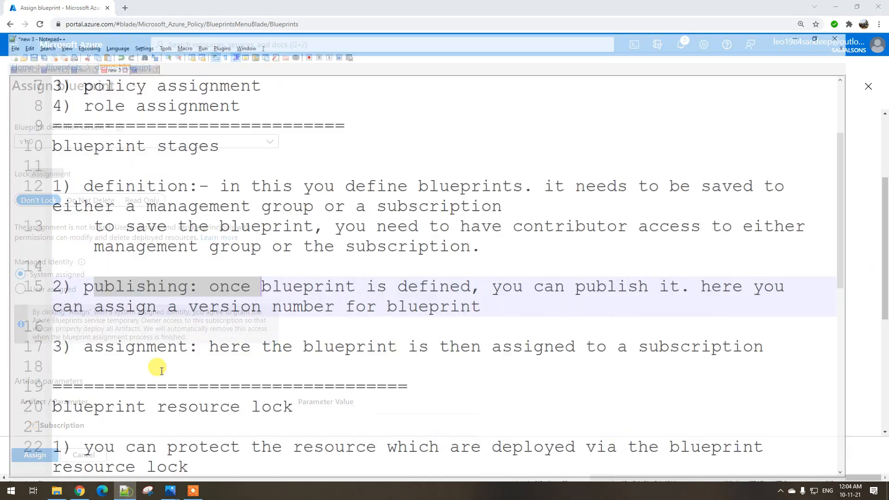
# Step: Go over the Notepad++ notes on removing locks and protecting deployed resources
pyautogui.scroll(-5, 157, 351)
pyautogui.scroll(3, 175, 329)
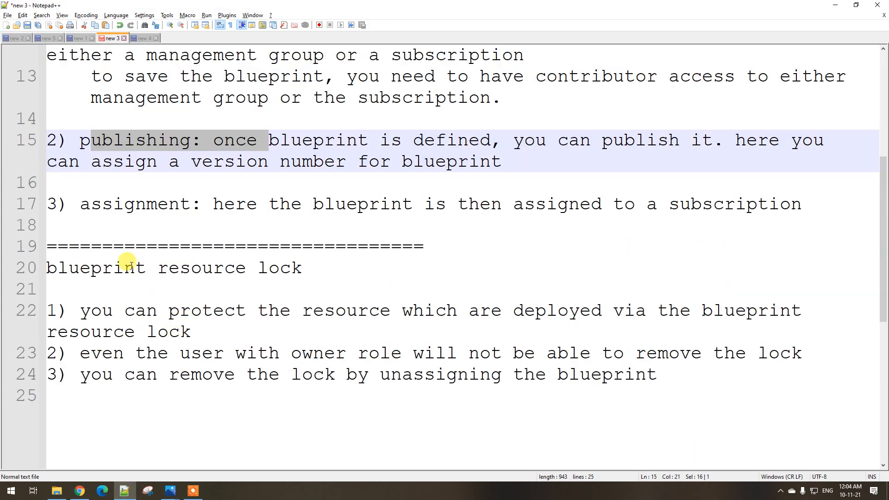
pyautogui.moveTo(131, 267); pyautogui.dragTo(212, 268)
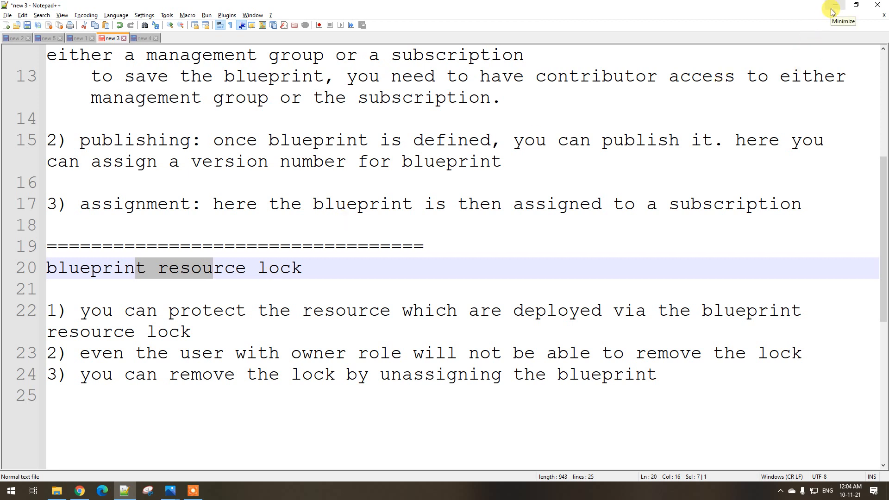
pyautogui.click(249, 291)
pyautogui.click(438, 366)
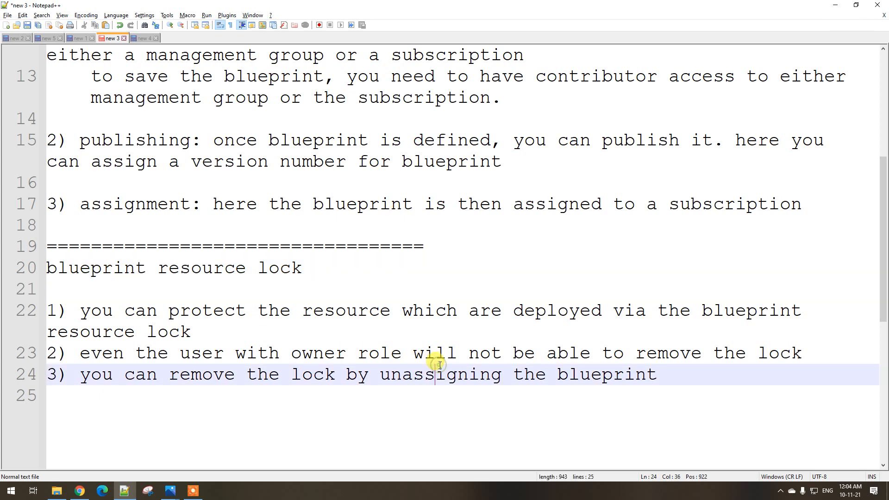
pyautogui.click(293, 329)
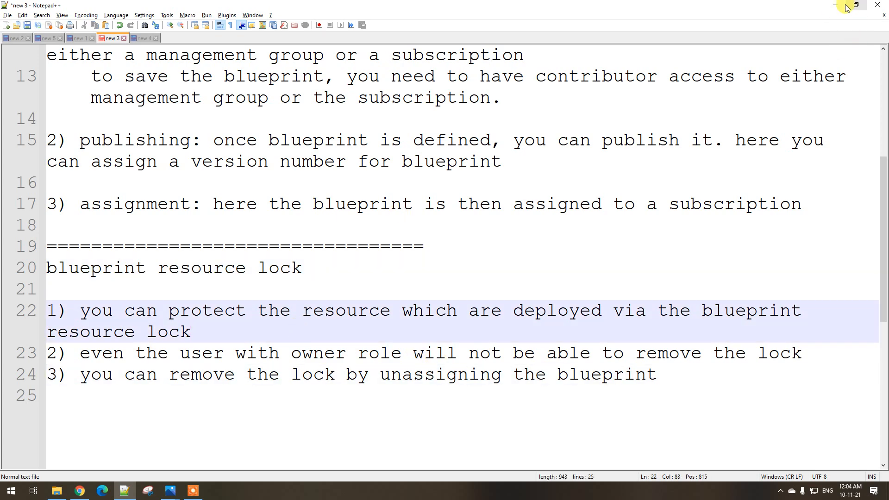
pyautogui.hotkey('alt', 'Tab')
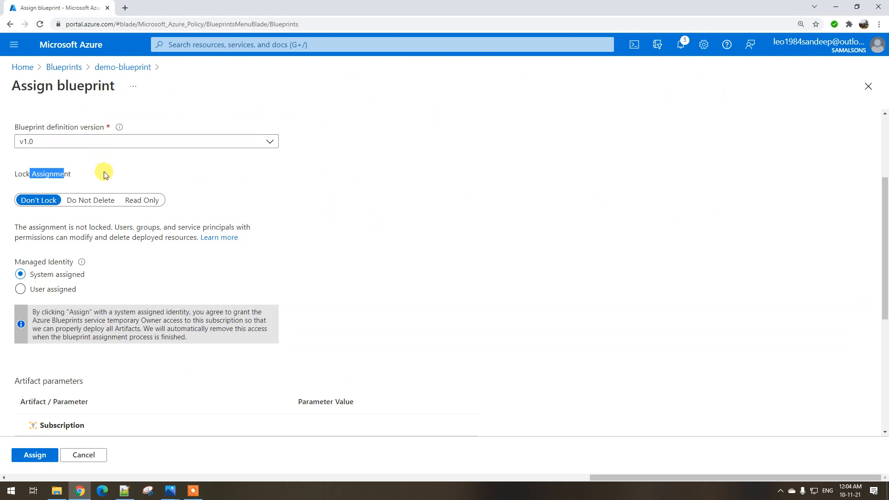
# Step: Set the assignment's lock to Do Not Delete, then scroll to the Artifact parameters table
pyautogui.click(94, 201)
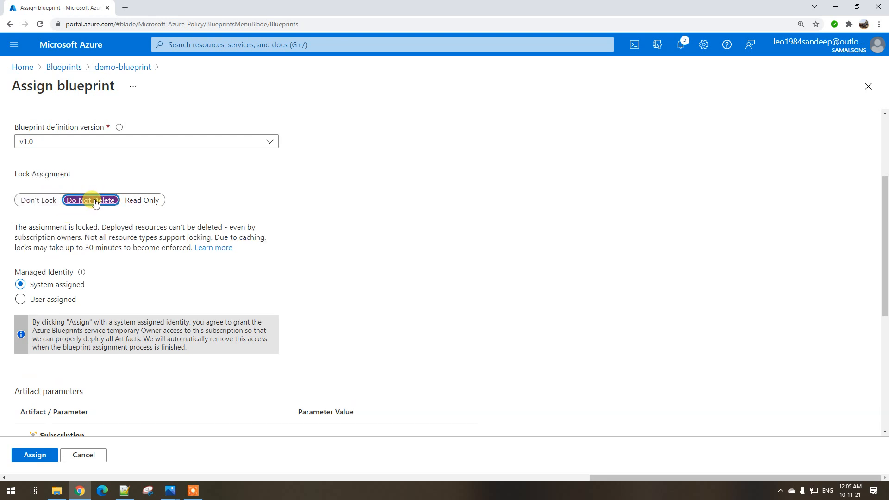
pyautogui.scroll(-3, 94, 202)
pyautogui.scroll(1, 40, 143)
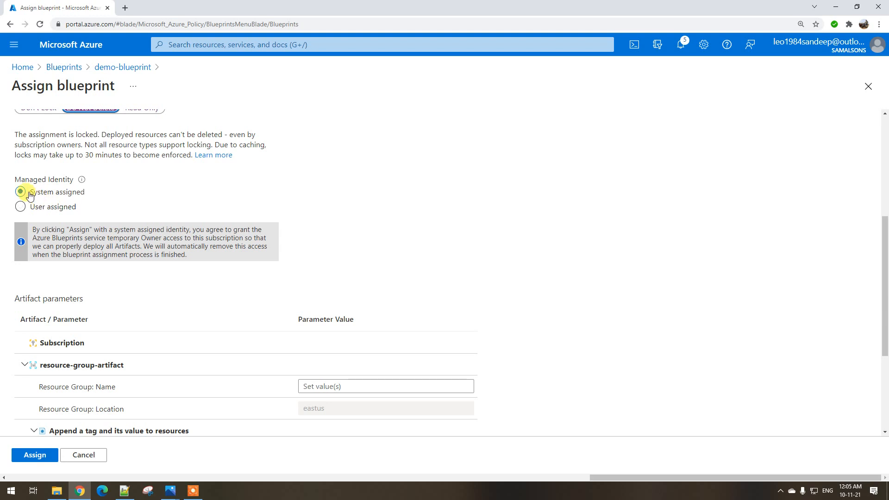
pyautogui.scroll(2, 102, 196)
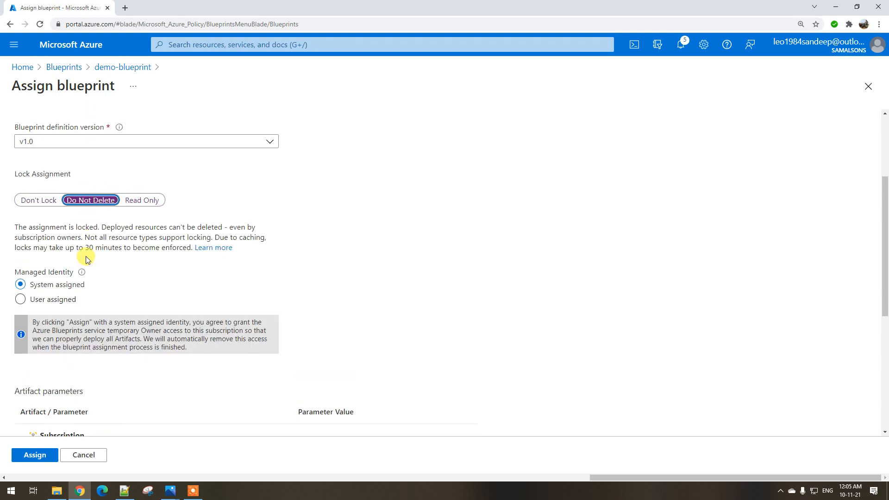
pyautogui.scroll(2, 59, 279)
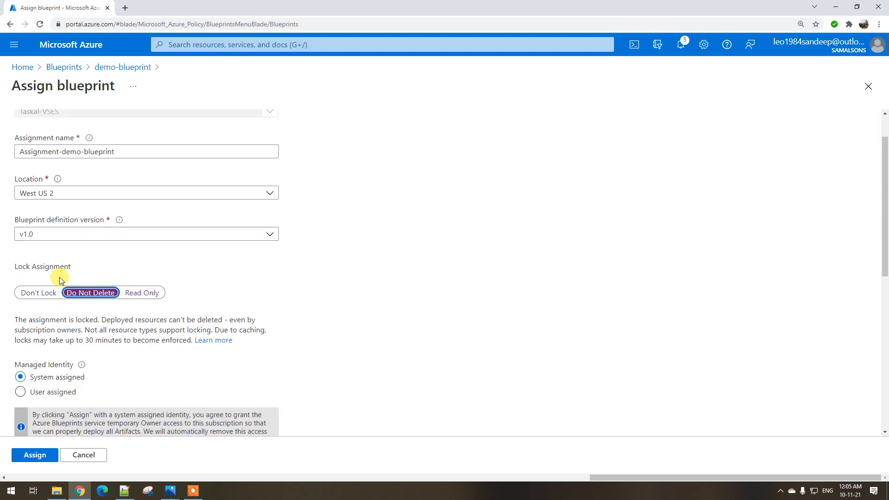
pyautogui.scroll(-2, 59, 277)
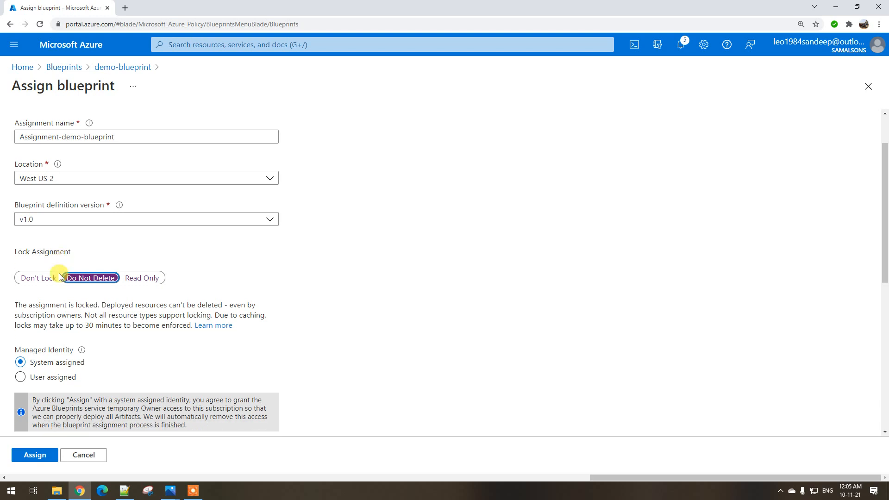
pyautogui.scroll(1, 85, 188)
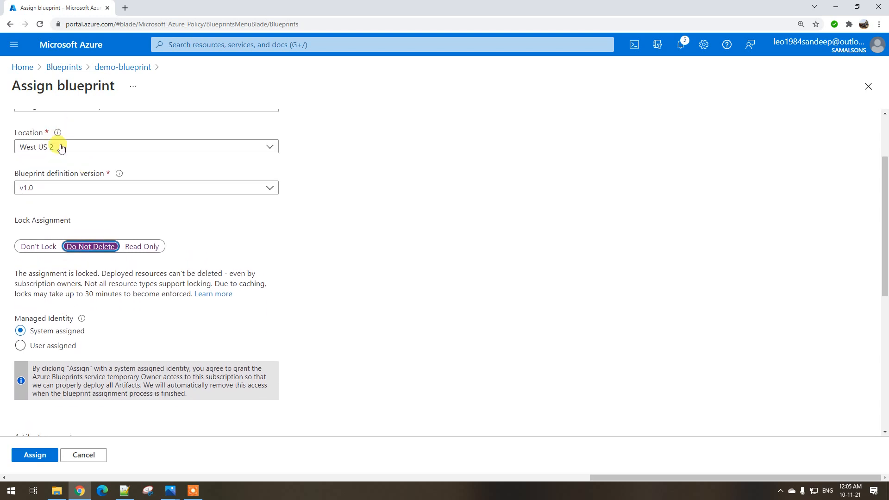
pyautogui.scroll(2, 56, 136)
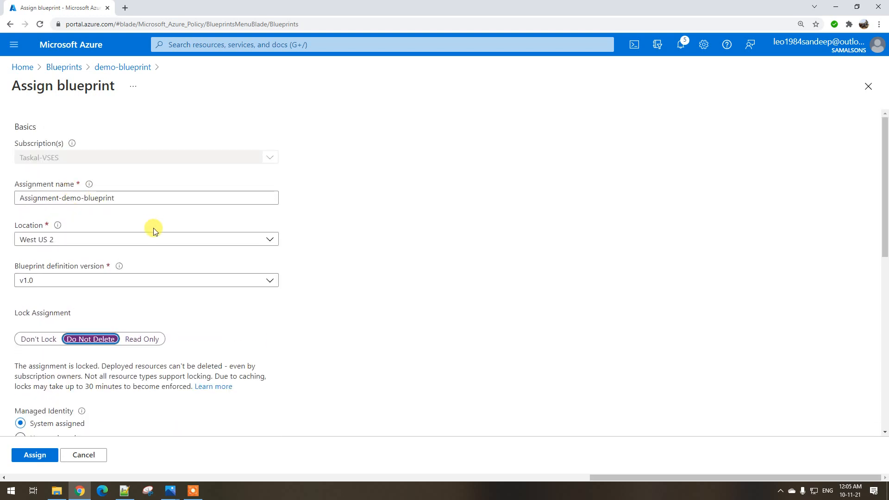
pyautogui.scroll(-8, 154, 230)
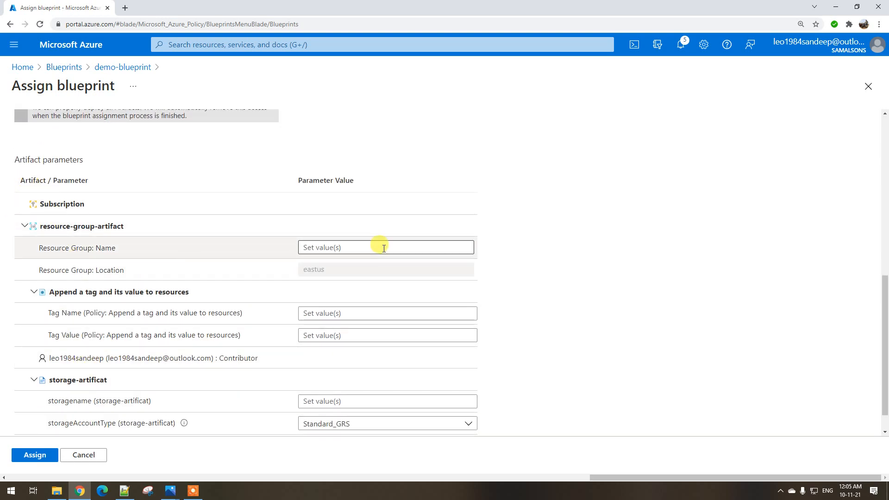
# Step: Name the new resource group and set the tag name 'environment' with value 'production'
pyautogui.click(322, 248)
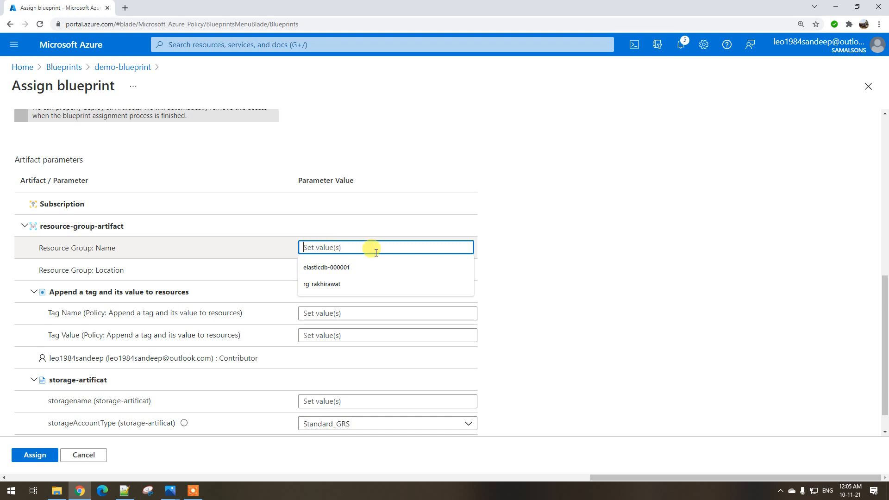
pyautogui.write('rg-')
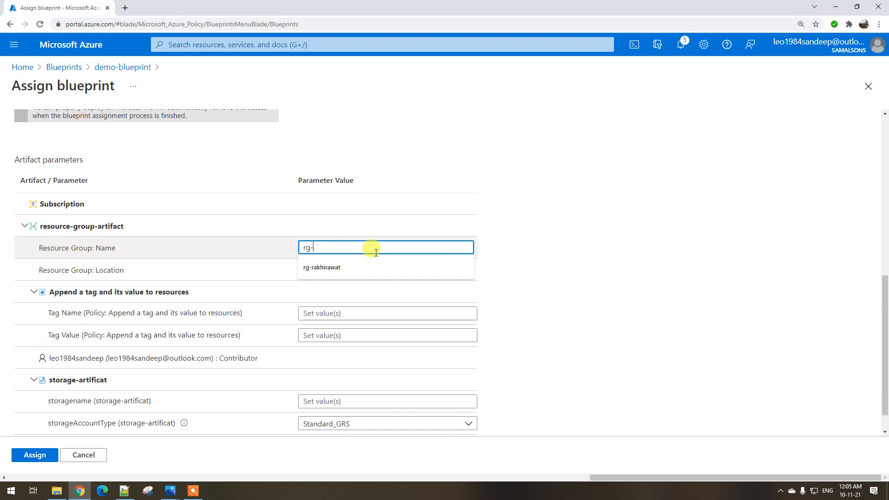
pyautogui.write('sandeeprawat')
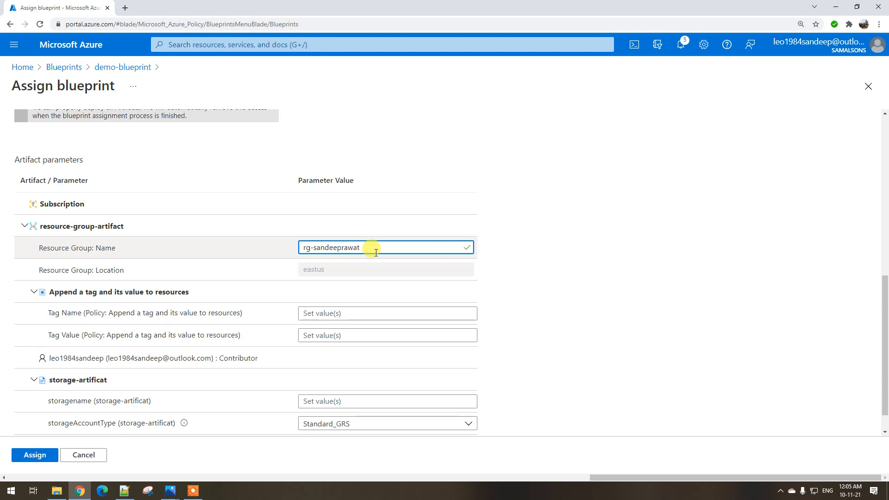
pyautogui.click(327, 273)
pyautogui.scroll(-1, 327, 271)
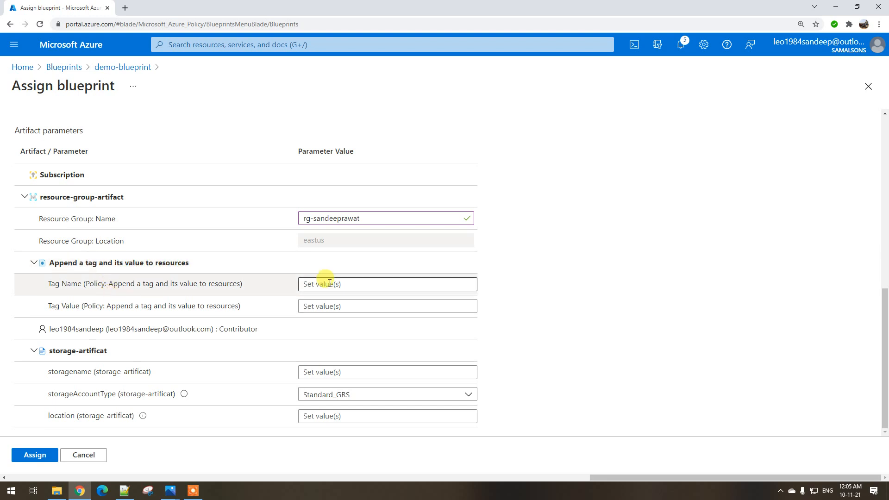
pyautogui.click(344, 286)
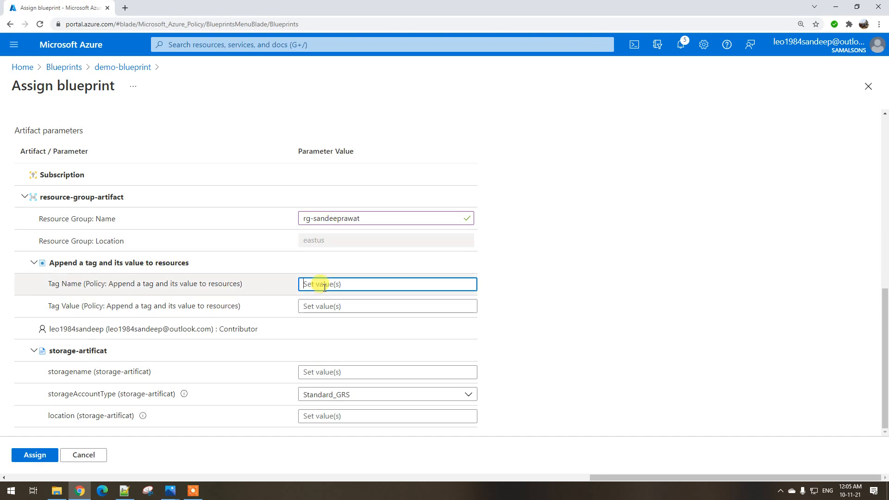
pyautogui.write('environment')
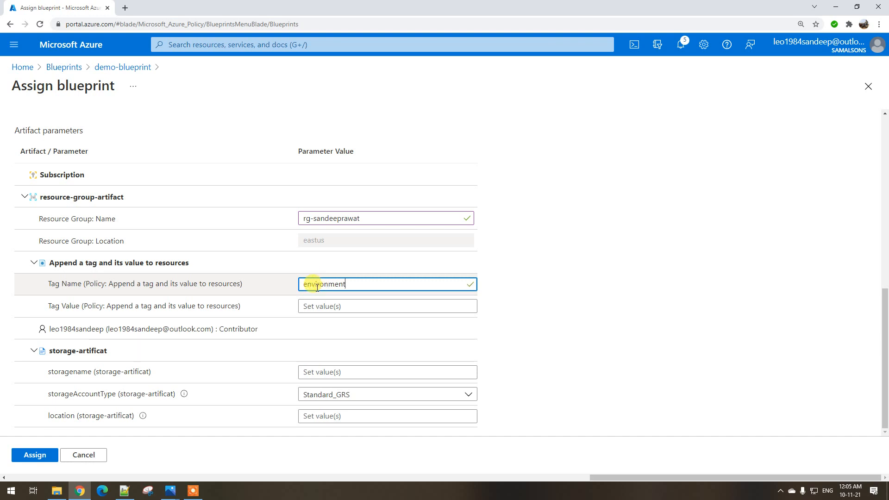
pyautogui.click(318, 307)
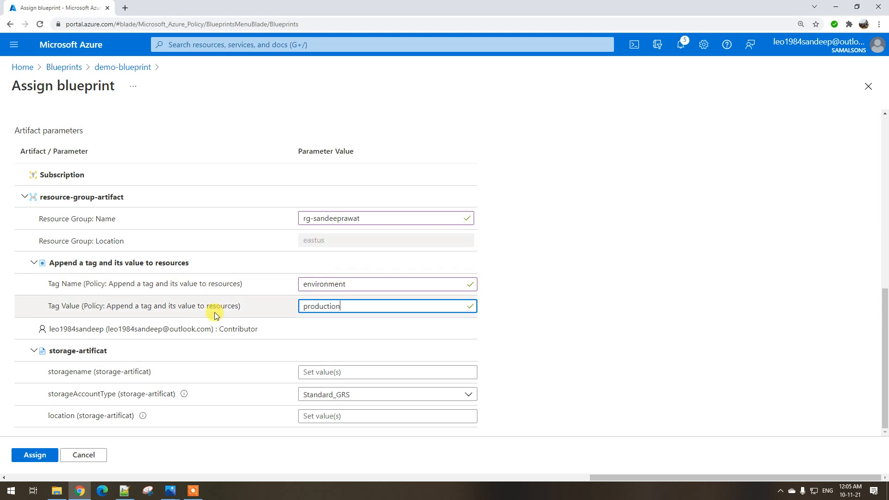
# Step: Set storage account demost1000, keep Standard_GRS, location eastus, and submit the assignment
pyautogui.click(323, 371)
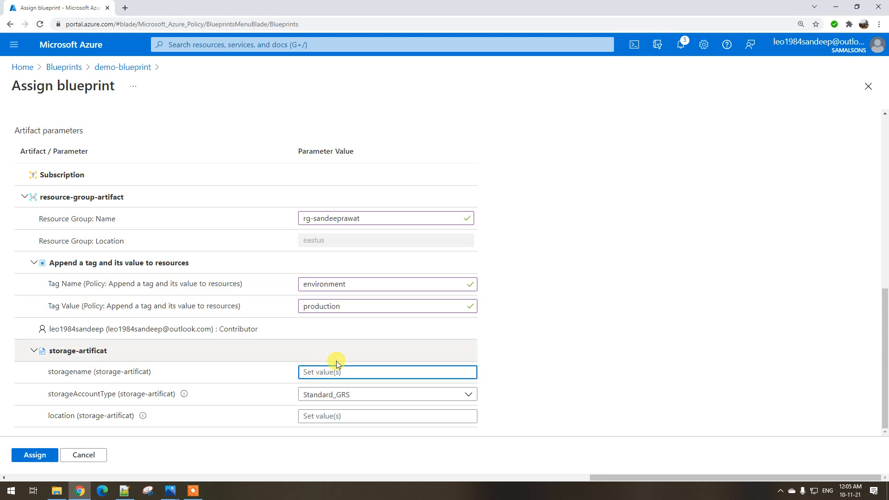
pyautogui.write('demost1000')
pyautogui.click(363, 394)
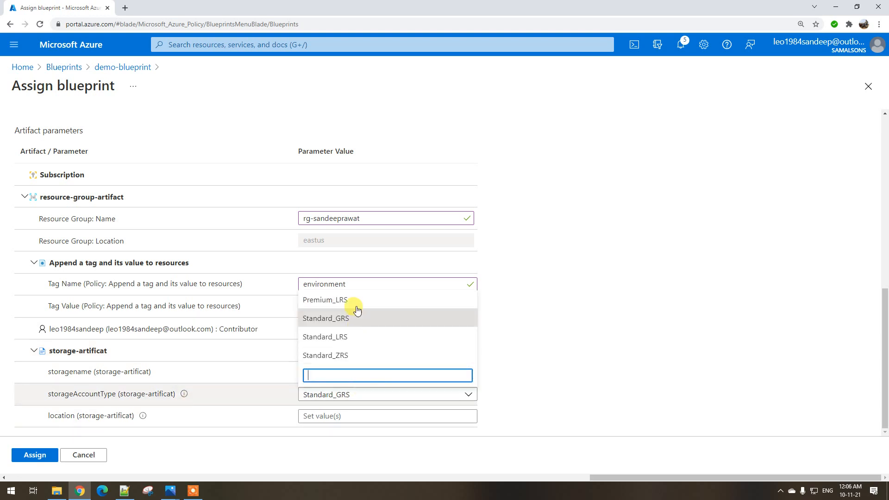
pyautogui.click(330, 388)
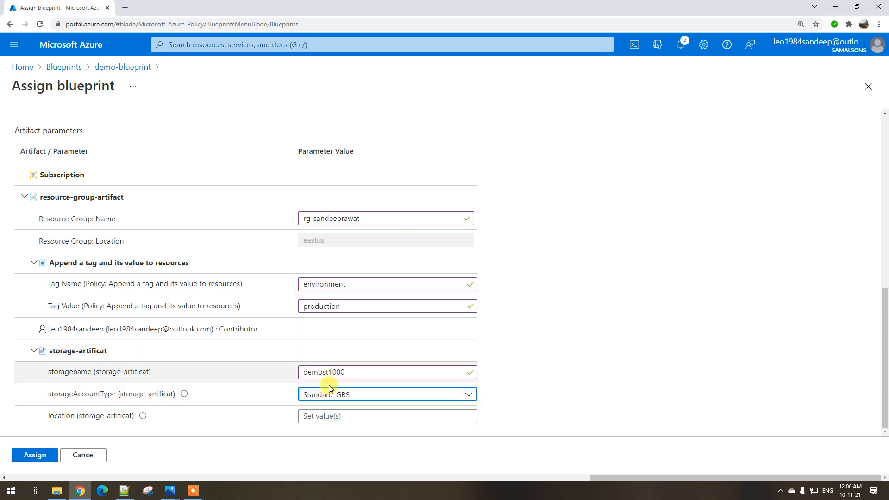
pyautogui.click(342, 400)
pyautogui.click(327, 395)
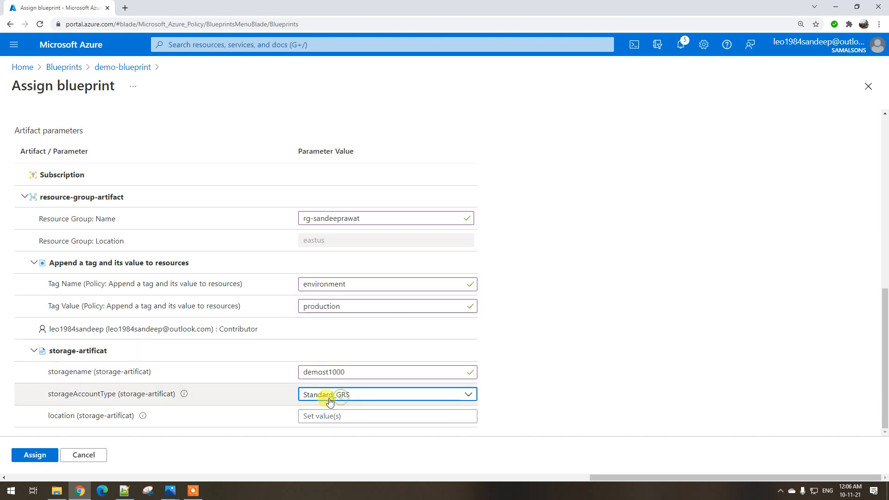
pyautogui.click(363, 417)
pyautogui.write('eastus')
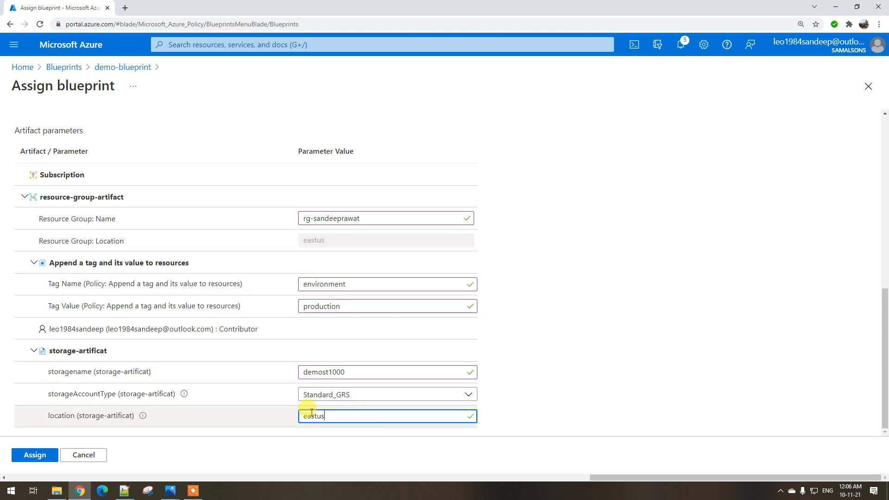
pyautogui.click(30, 455)
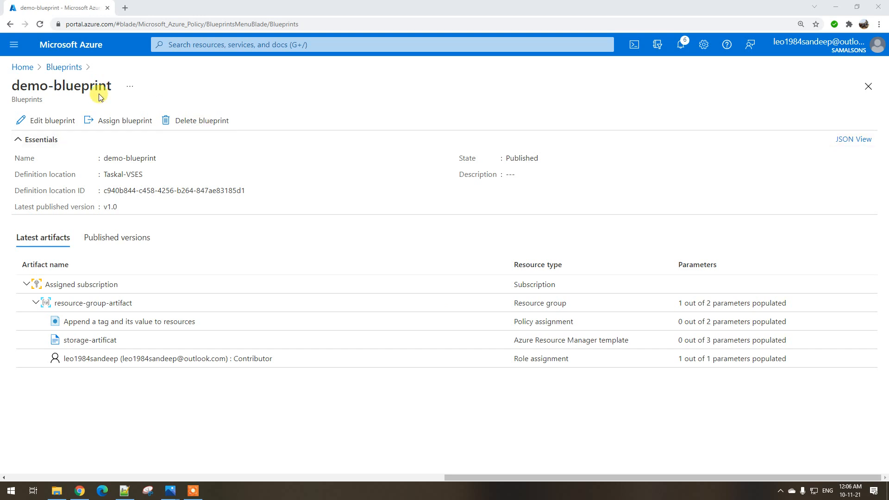
# Step: In Assigned blueprints, widen the Provisioning state column and open Assignment-demo-blueprint
pyautogui.click(63, 68)
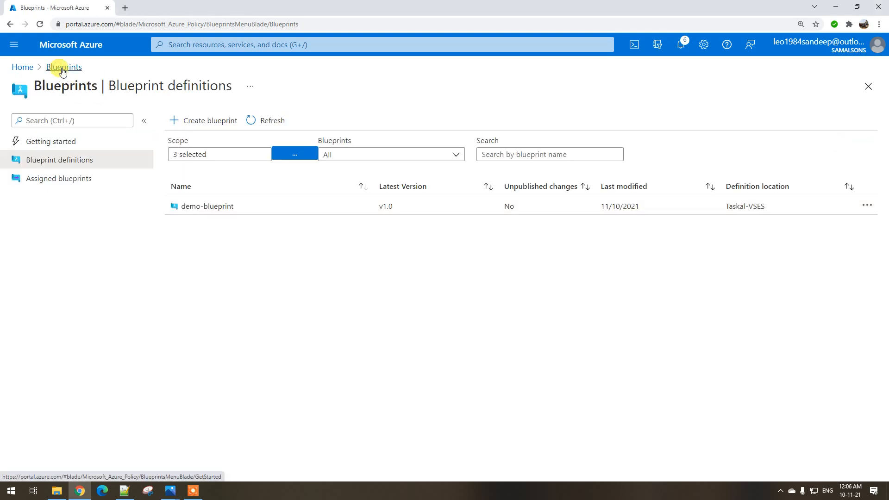
pyautogui.click(60, 181)
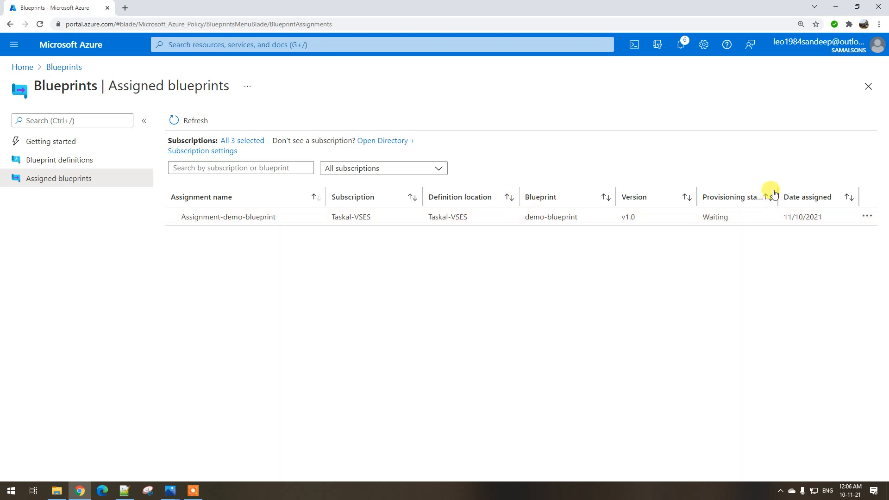
pyautogui.moveTo(778, 192); pyautogui.dragTo(803, 194)
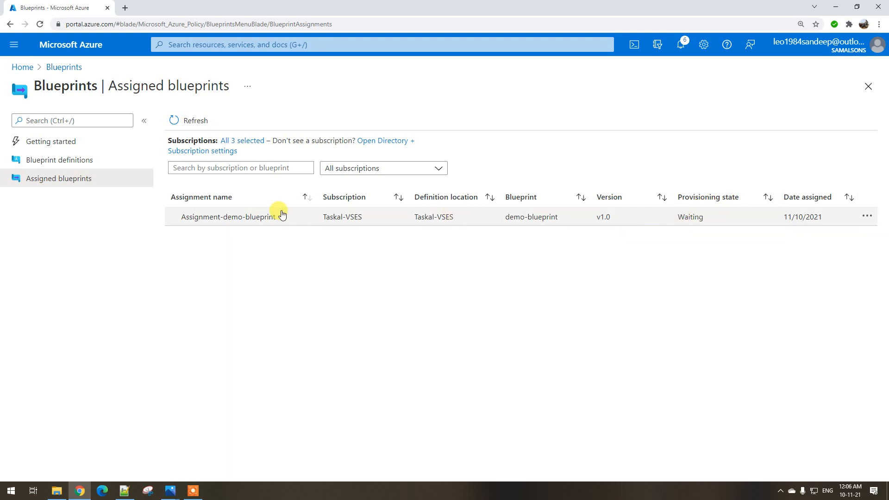
pyautogui.click(249, 216)
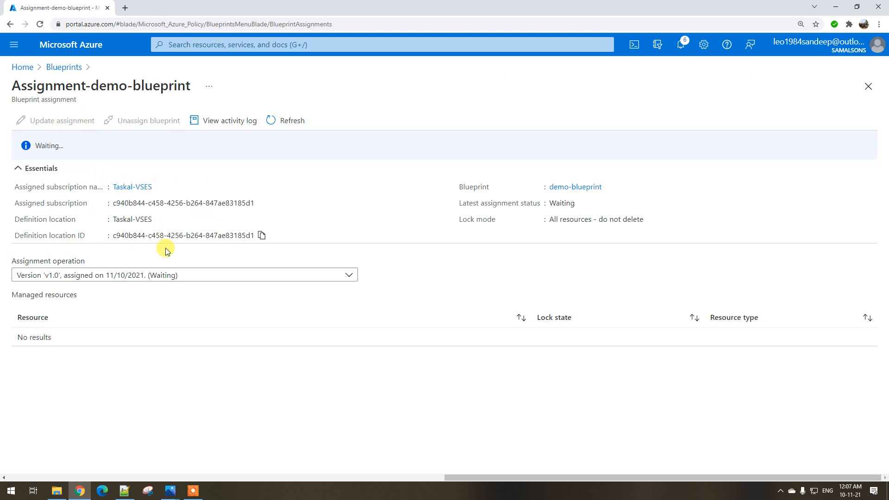
# Step: Refresh Assignment-demo-blueprint until it shows Succeeded with resources locked as Cannot delete
pyautogui.click(243, 489)
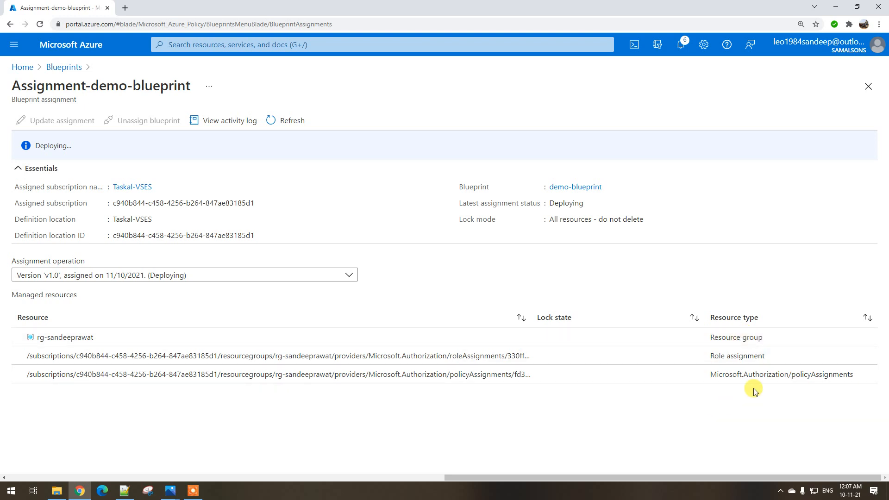
pyautogui.click(419, 494)
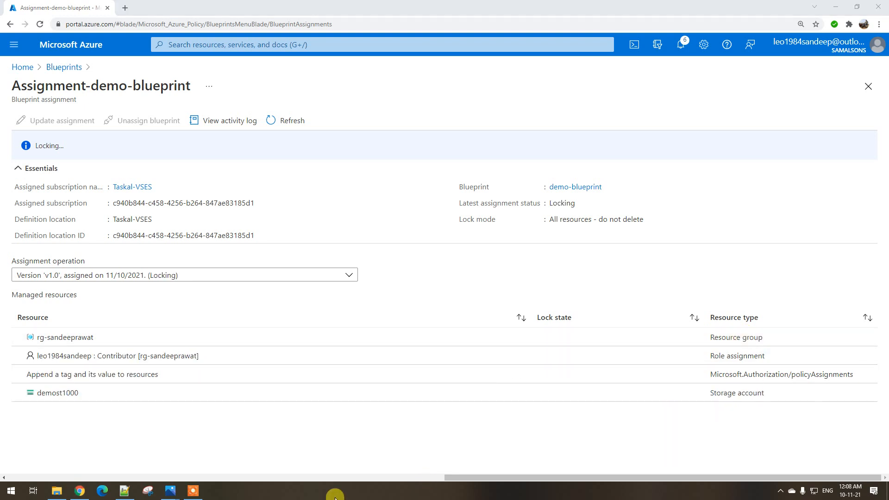
pyautogui.click(281, 122)
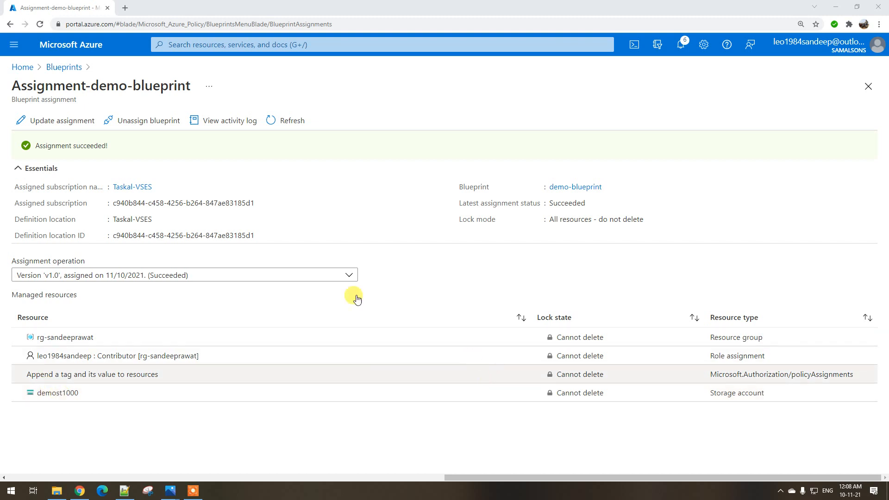
pyautogui.click(40, 142)
pyautogui.moveTo(41, 141); pyautogui.dragTo(90, 143)
pyautogui.click(188, 153)
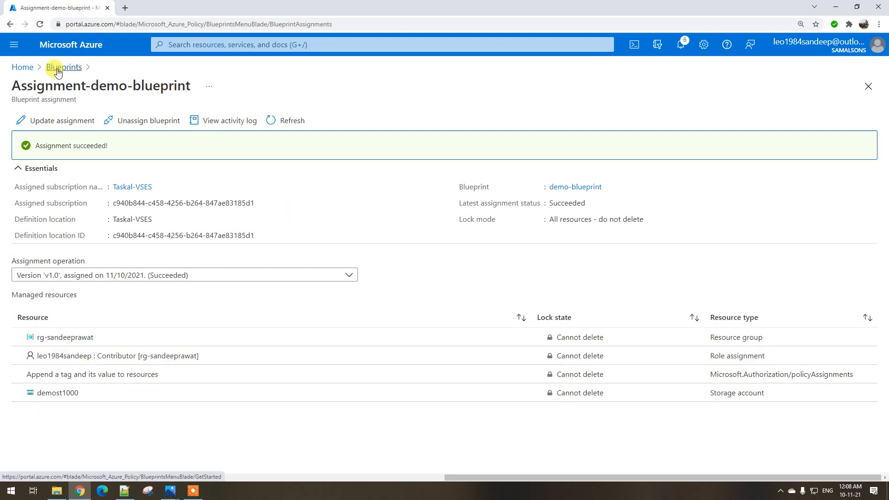
# Step: From Home, list resource groups filtered to the Taskal-VSES subscription
pyautogui.click(24, 68)
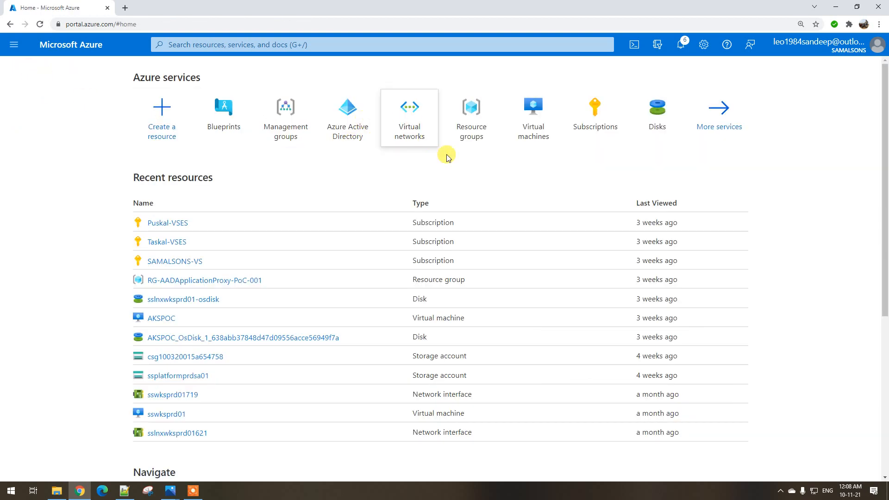
pyautogui.click(467, 118)
pyautogui.click(169, 146)
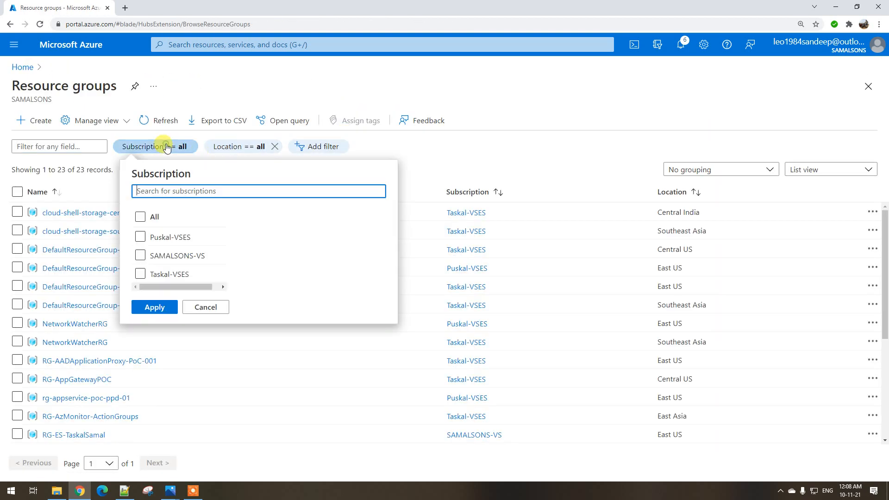
pyautogui.click(140, 274)
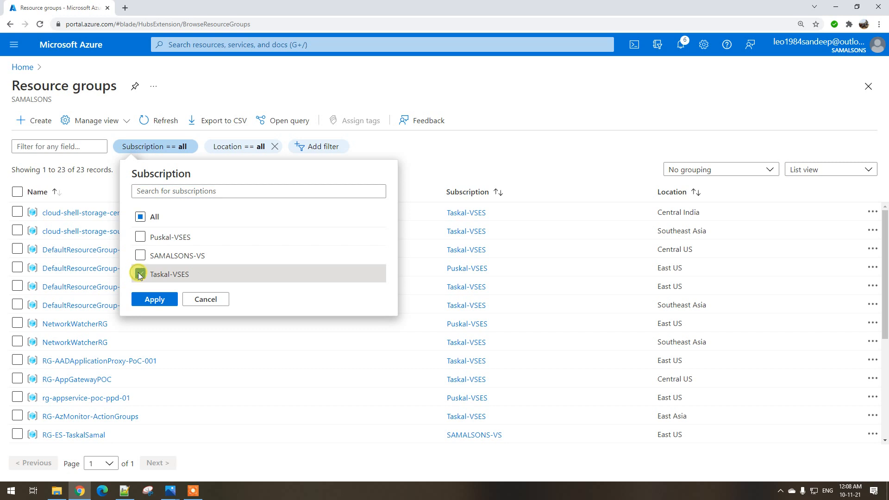
pyautogui.click(155, 299)
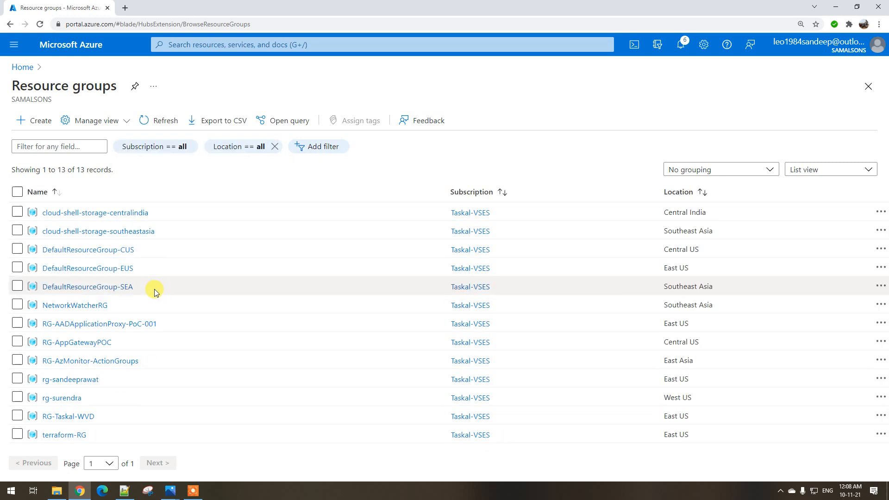
# Step: Check the deployed resource group's owner tag and demost1000 storage account, then return Home
pyautogui.click(82, 380)
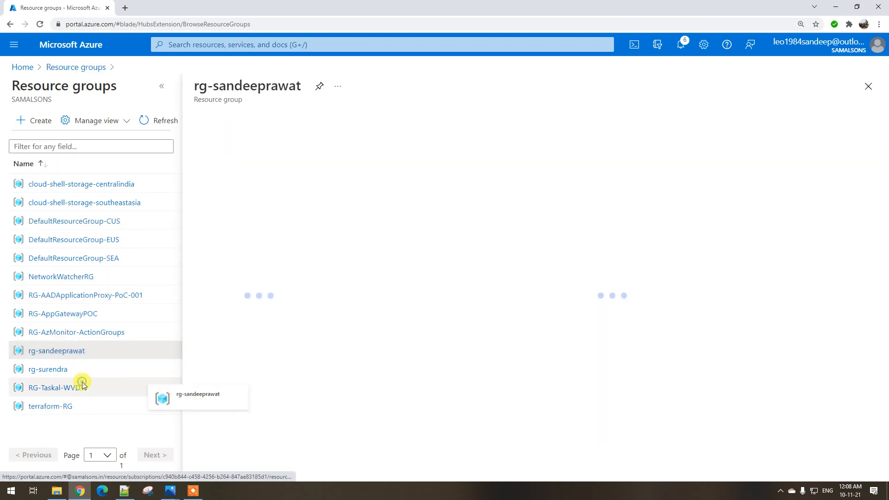
pyautogui.click(364, 147)
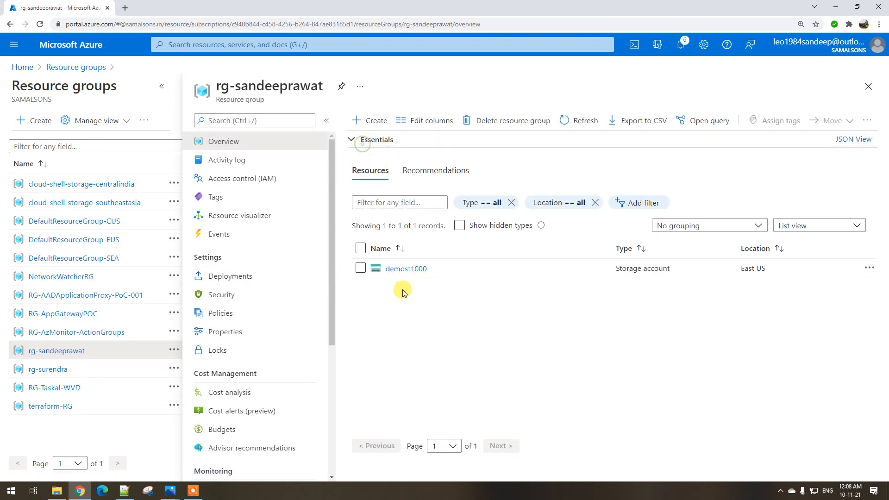
pyautogui.moveTo(407, 273)
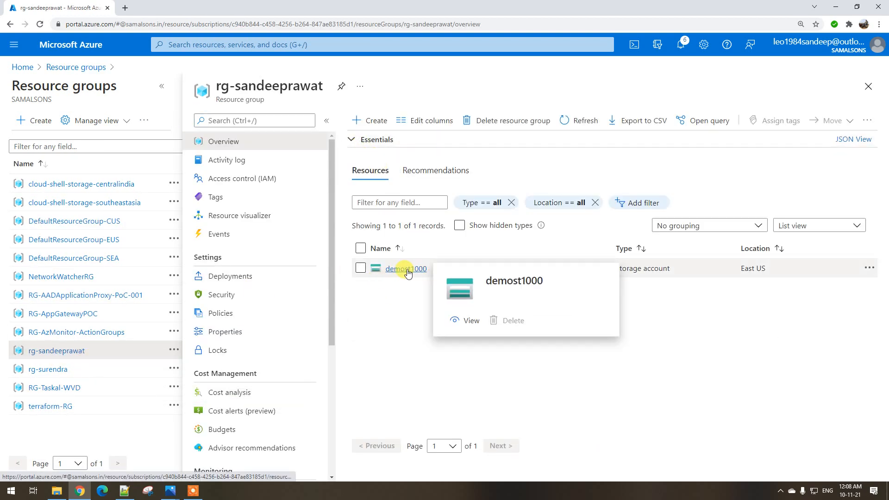
pyautogui.click(359, 139)
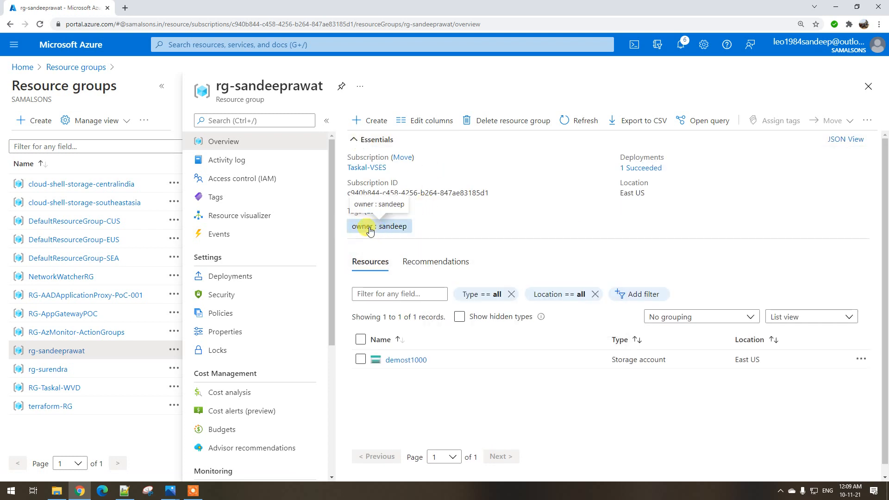
pyautogui.click(408, 360)
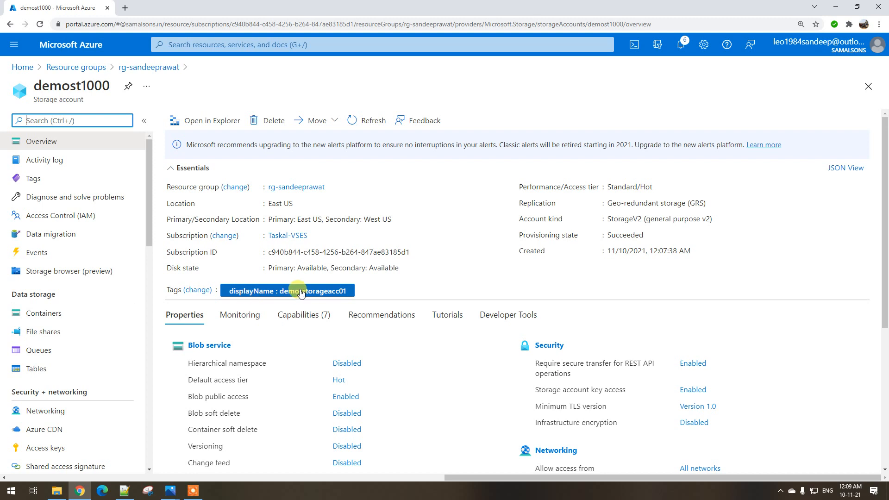
pyautogui.click(139, 70)
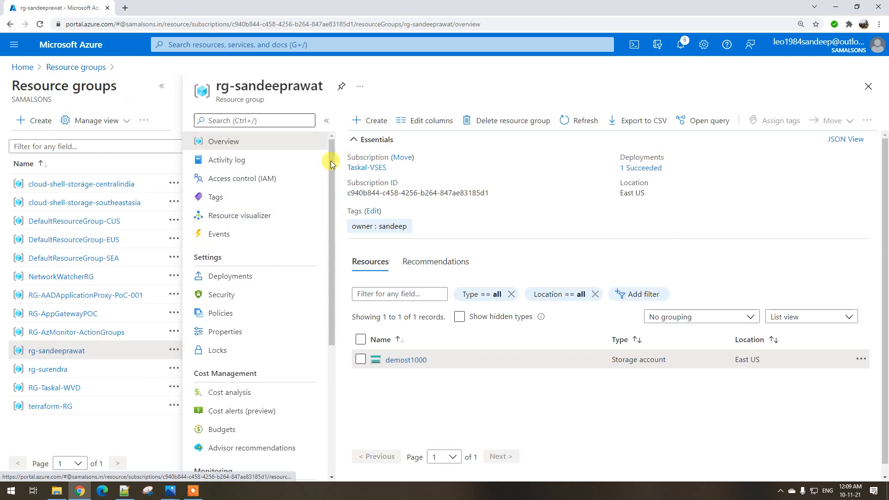
pyautogui.click(22, 67)
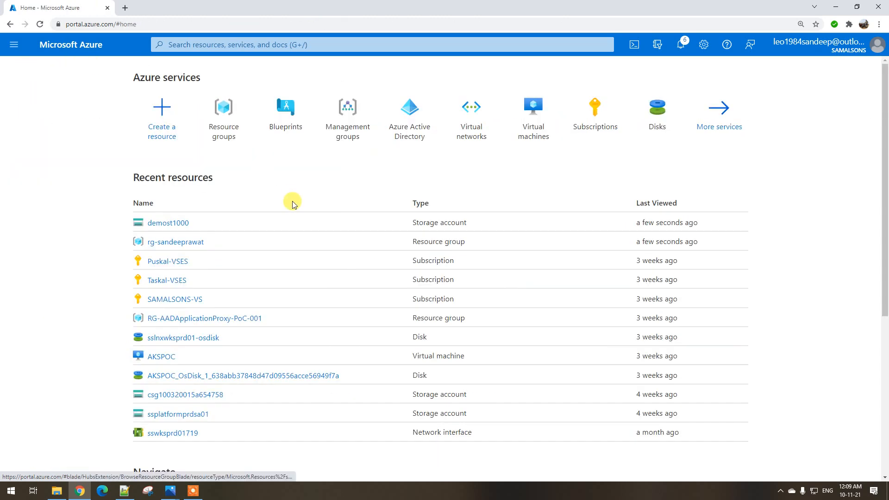
# Step: Start a new assignment from the demo-blueprint definition in Blueprints
pyautogui.click(292, 114)
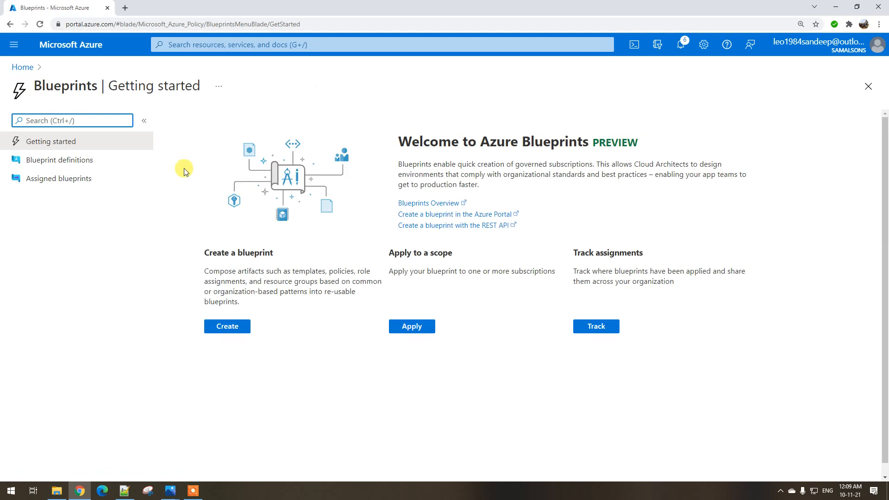
pyautogui.click(72, 163)
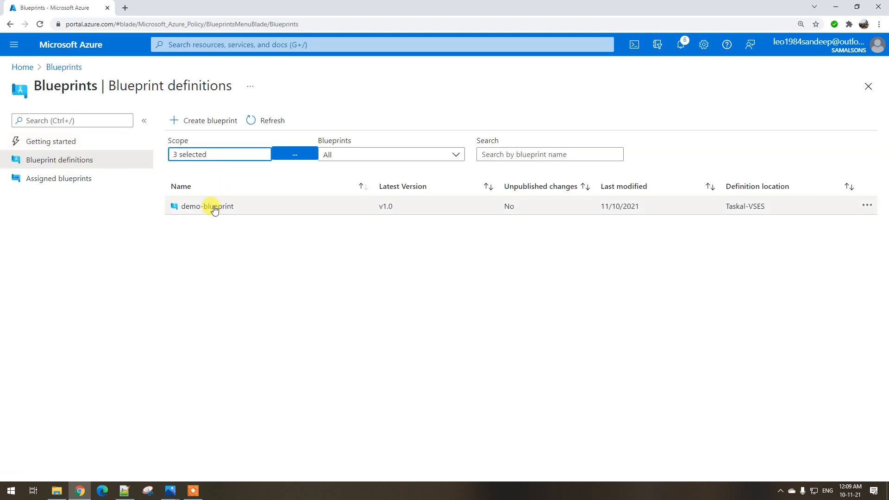
pyautogui.click(213, 211)
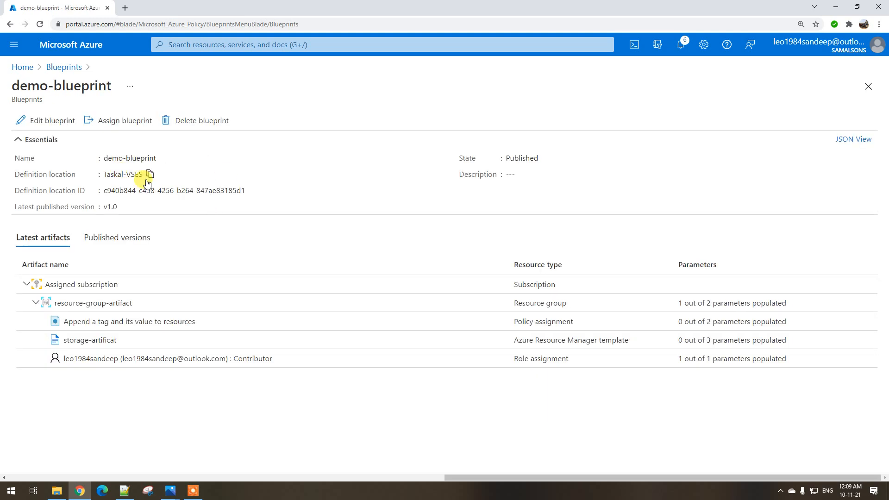
pyautogui.click(121, 122)
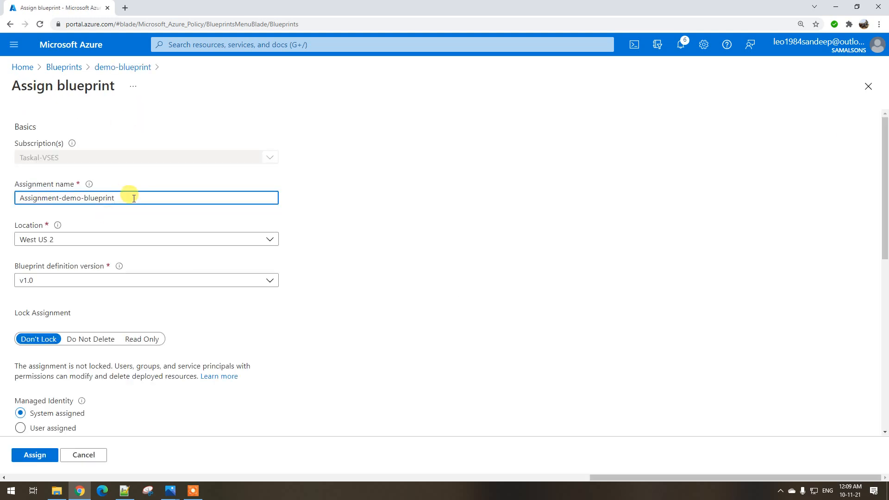
# Step: Set assignment Assignment-demo-blueprint1, resource group rg-taskal, and tag owner with value taskal
pyautogui.click(133, 198)
pyautogui.scroll(-8, 134, 198)
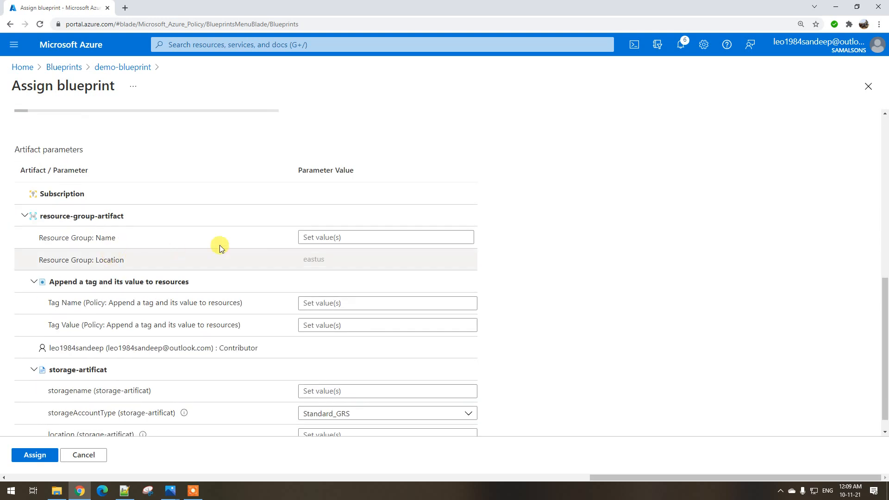
pyautogui.click(351, 237)
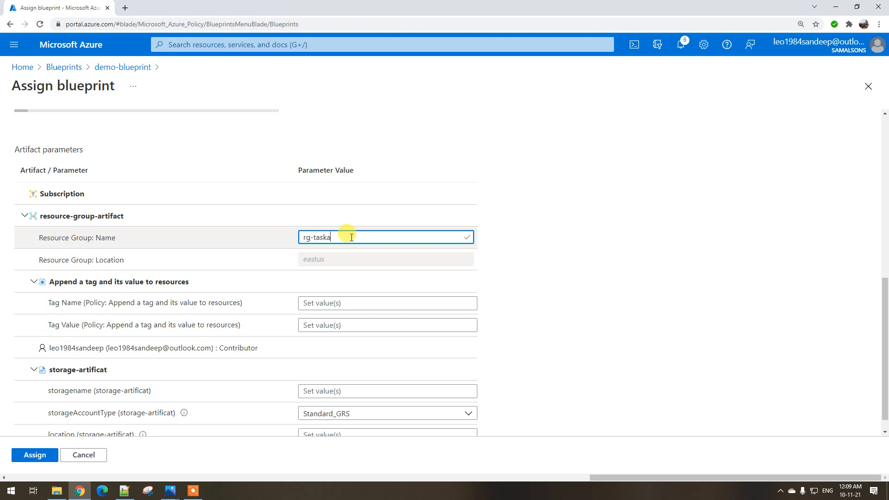
pyautogui.scroll(-1, 348, 233)
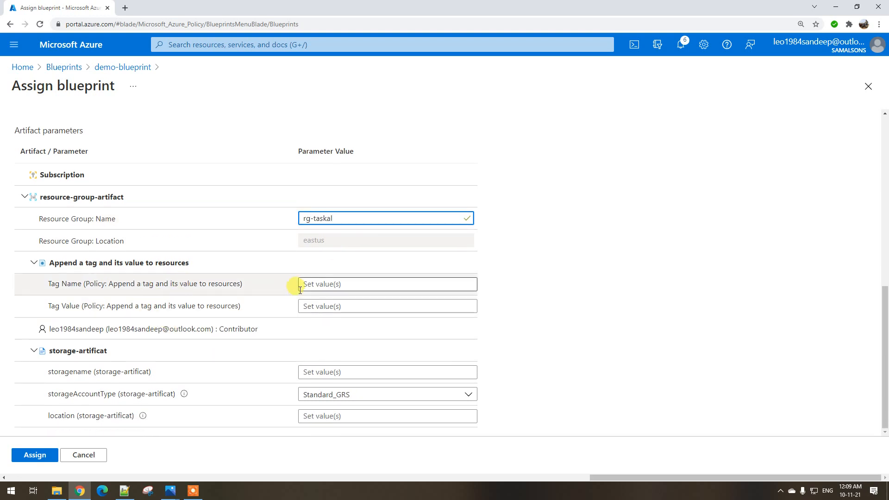
pyautogui.click(318, 286)
pyautogui.write('owner')
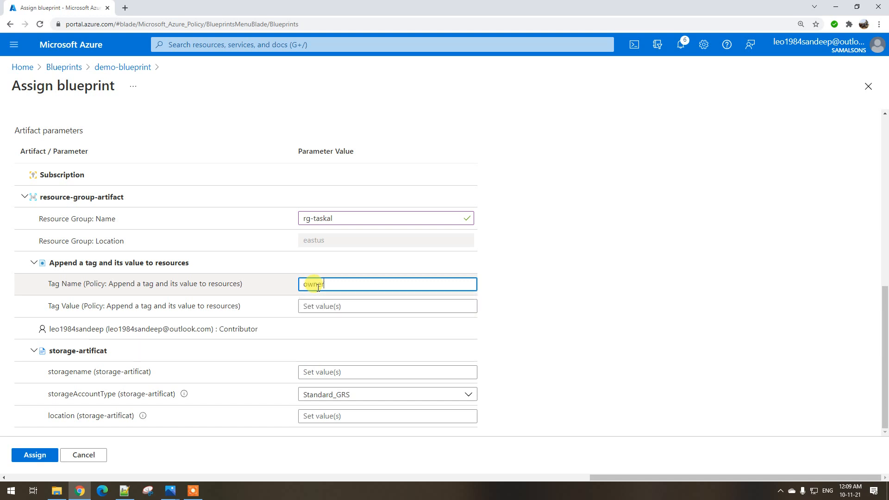
pyautogui.press('Tab')
pyautogui.click(324, 301)
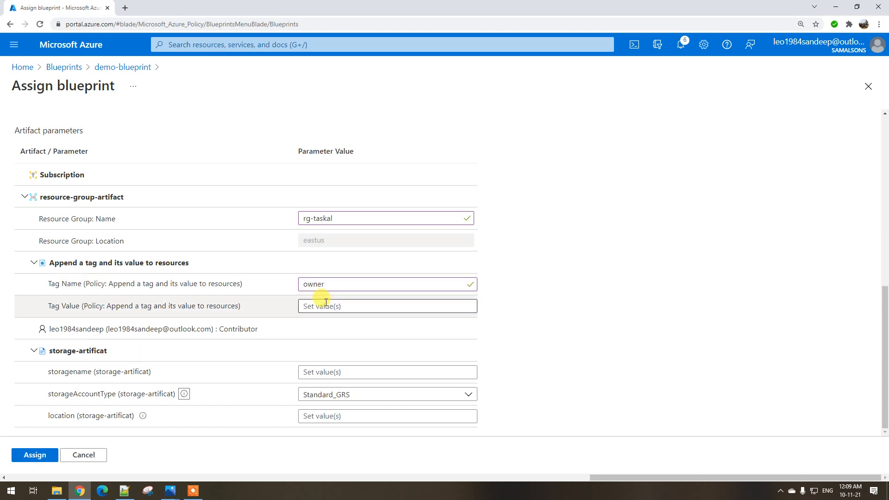
pyautogui.write('taskal')
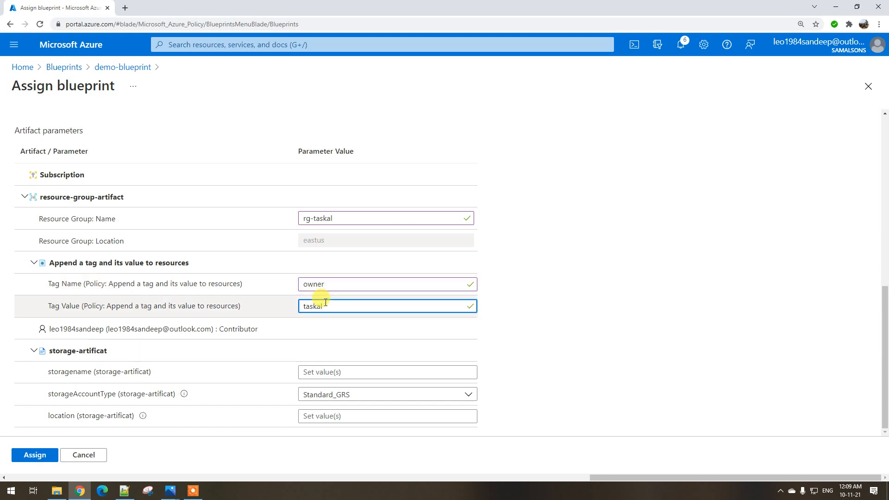
# Step: Enter storage account demost2000 with location eastus and submit the assignment
pyautogui.click(306, 372)
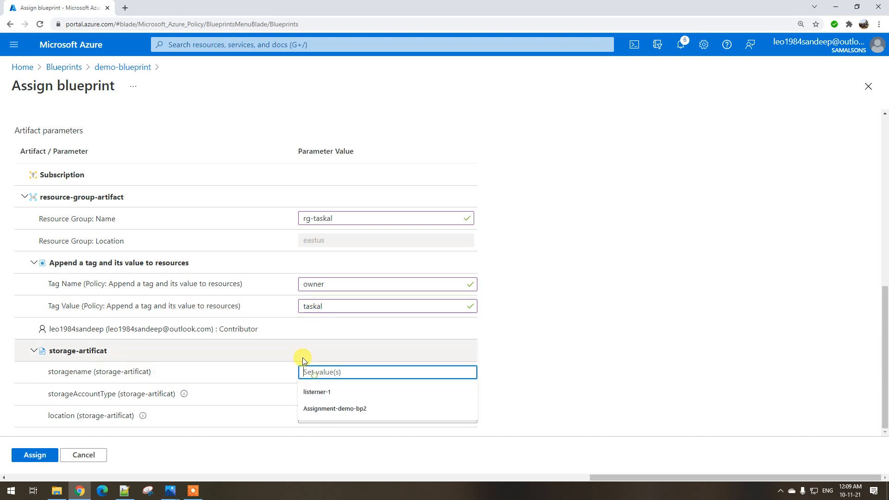
pyautogui.write('s')
pyautogui.press('BackSpace')
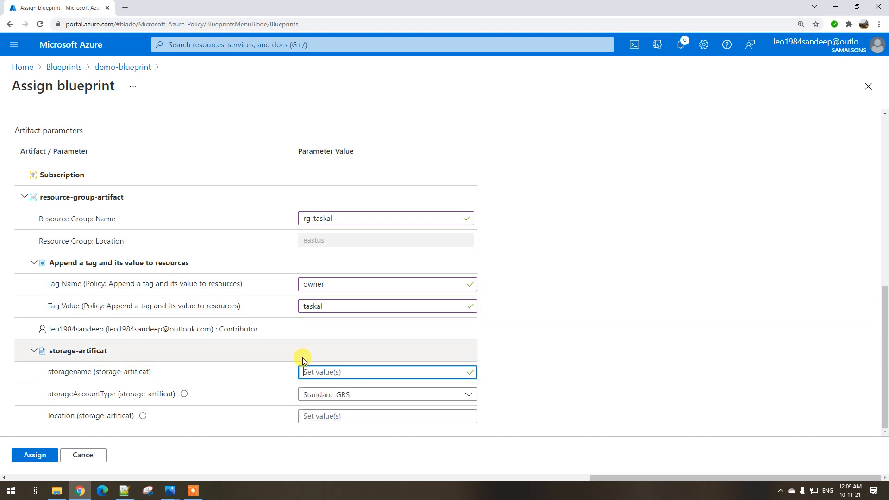
pyautogui.write('demost2000')
pyautogui.click(334, 413)
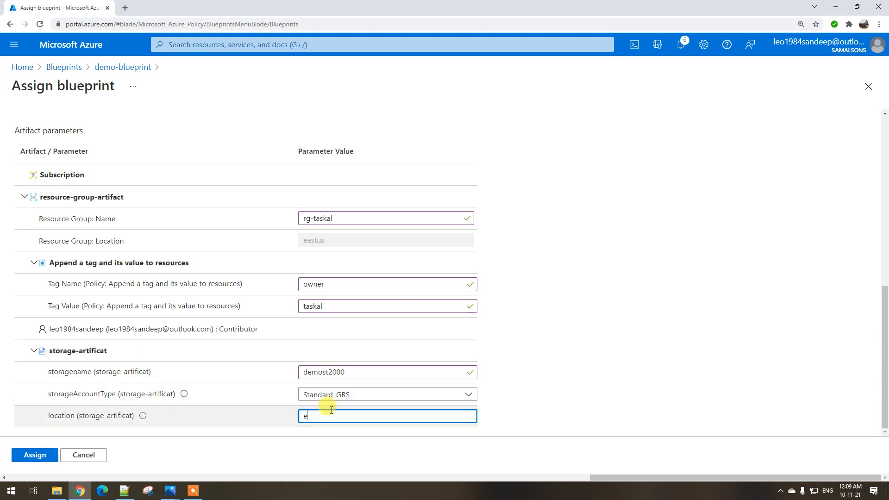
pyautogui.click(29, 453)
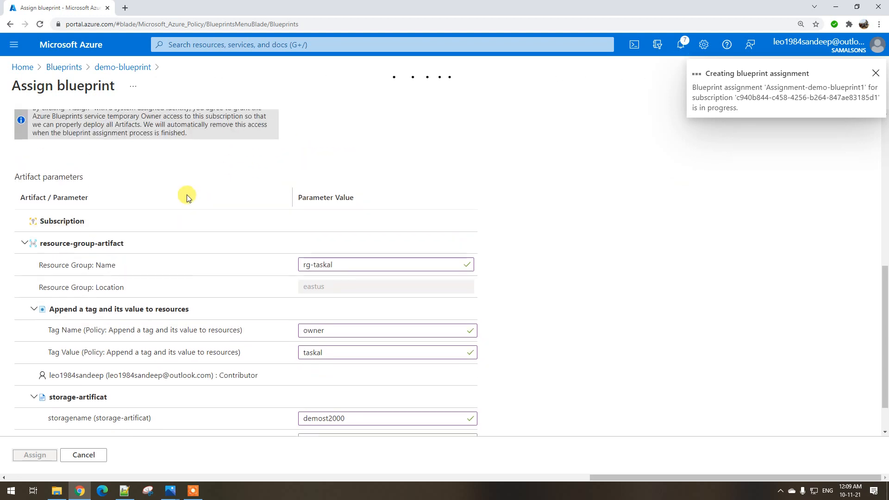
# Step: Review the successful deployment and return to the blueprint definitions list
pyautogui.scroll(-3, 216, 291)
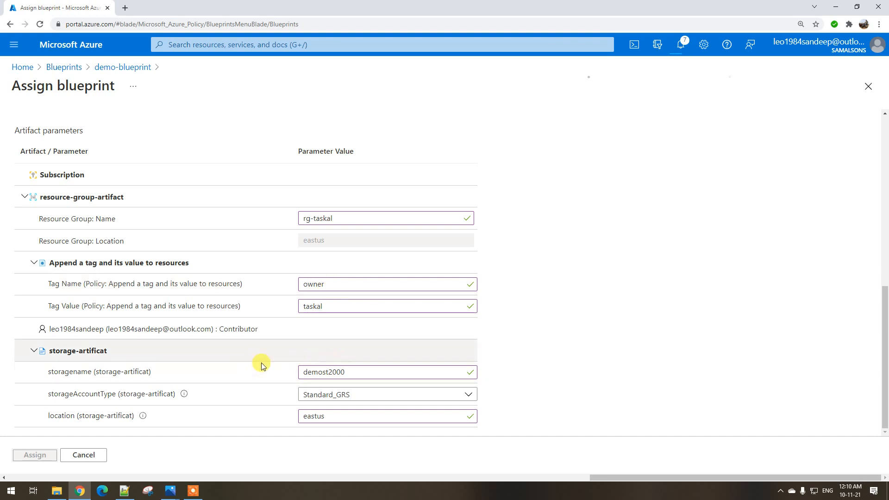
pyautogui.scroll(4, 234, 266)
pyautogui.scroll(3, 234, 266)
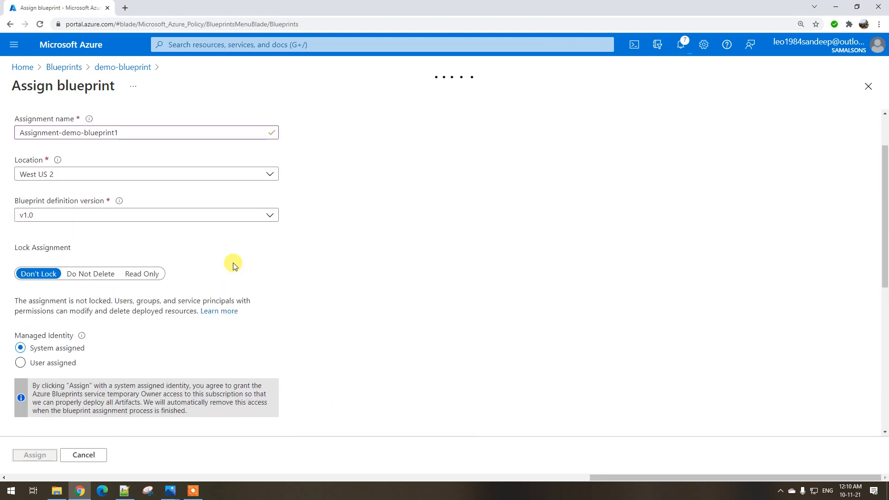
pyautogui.scroll(2, 234, 265)
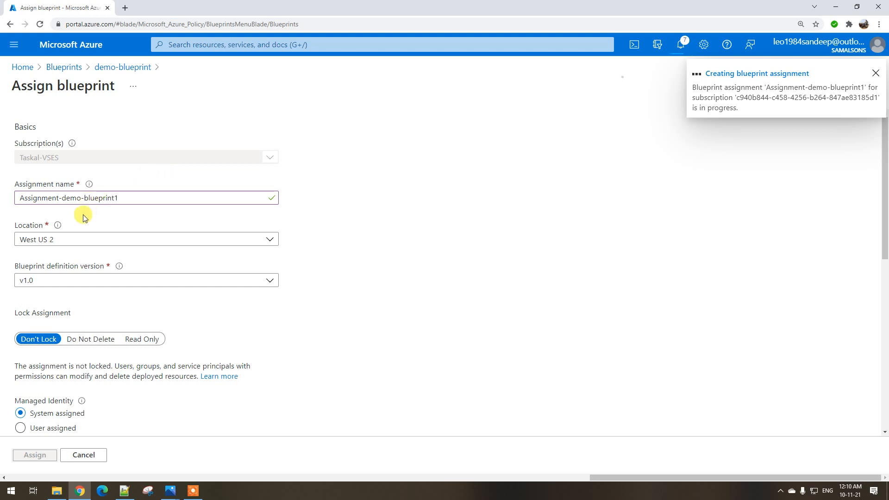
pyautogui.click(56, 67)
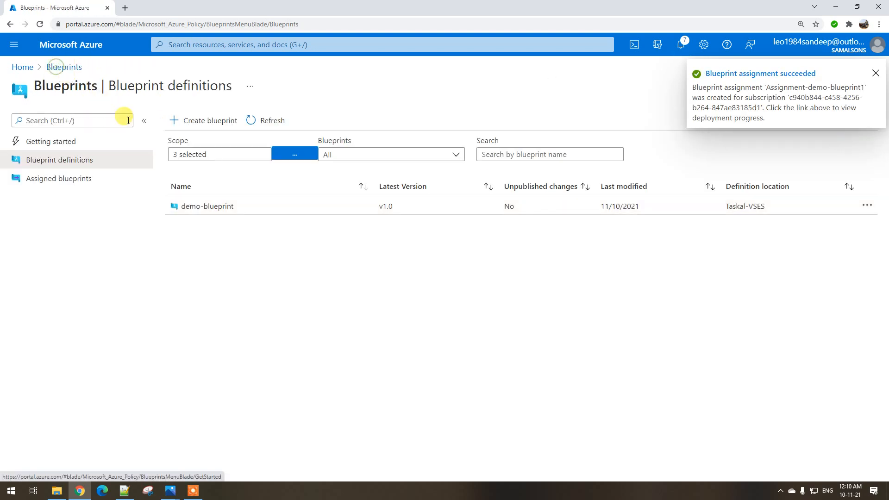
# Step: Edit demo-blueprint and add a new artifact under its resource group
pyautogui.click(223, 207)
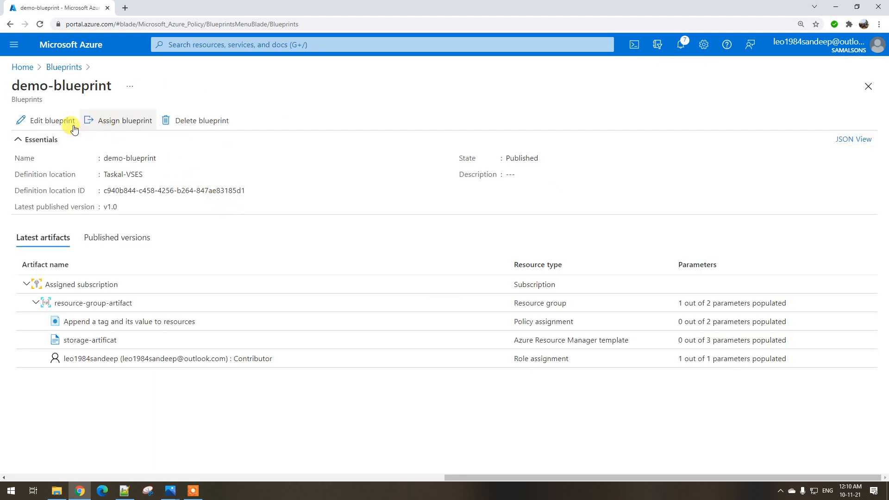
pyautogui.click(74, 129)
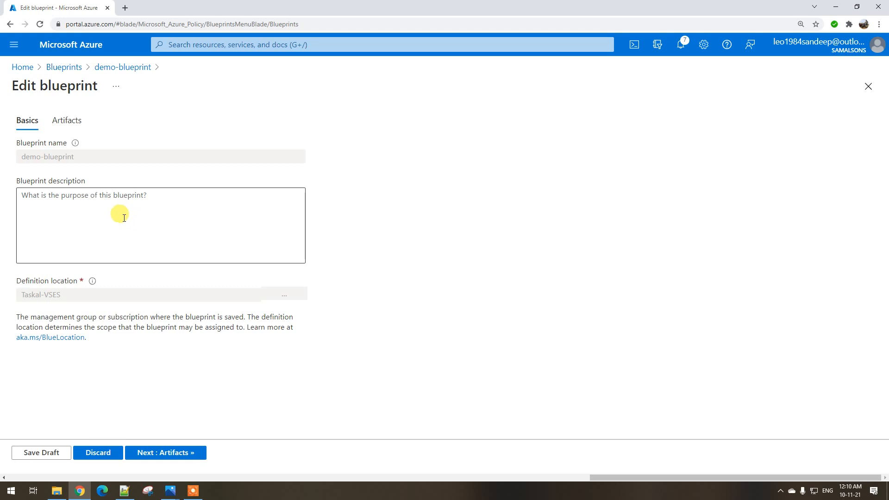
pyautogui.click(163, 453)
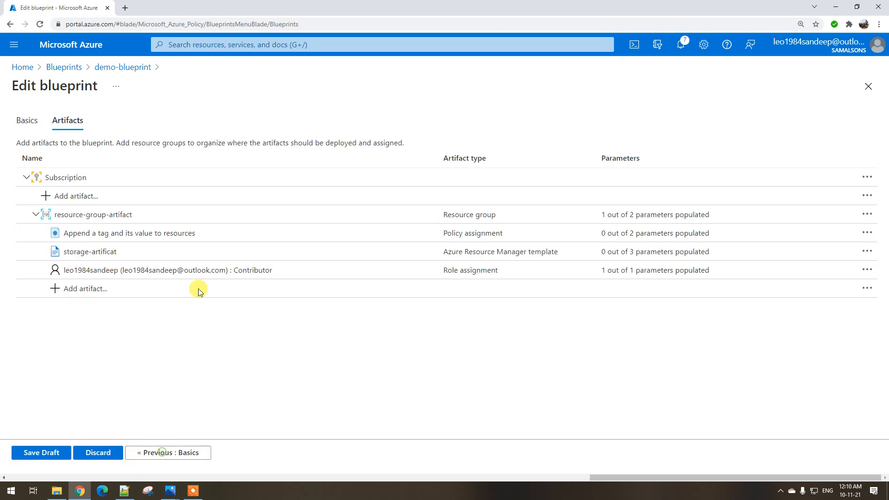
pyautogui.click(87, 289)
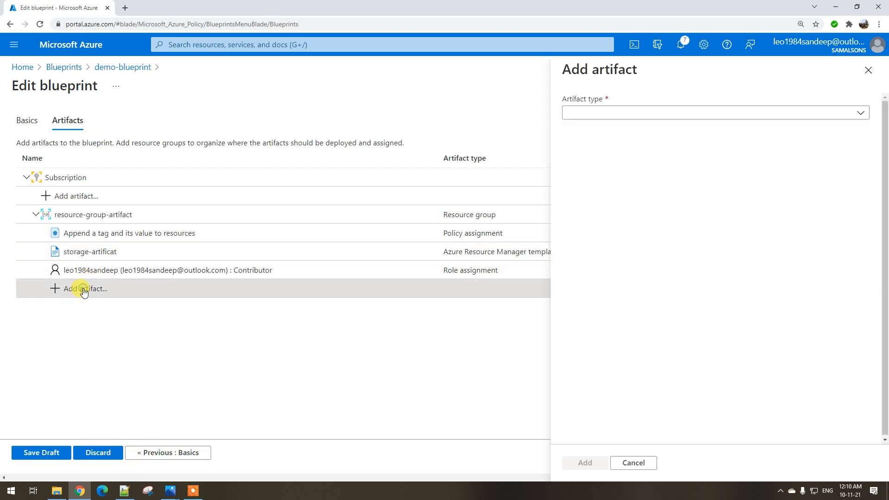
# Step: Add the 'Append a tag and its value to resource groups' policy and save the draft
pyautogui.click(590, 115)
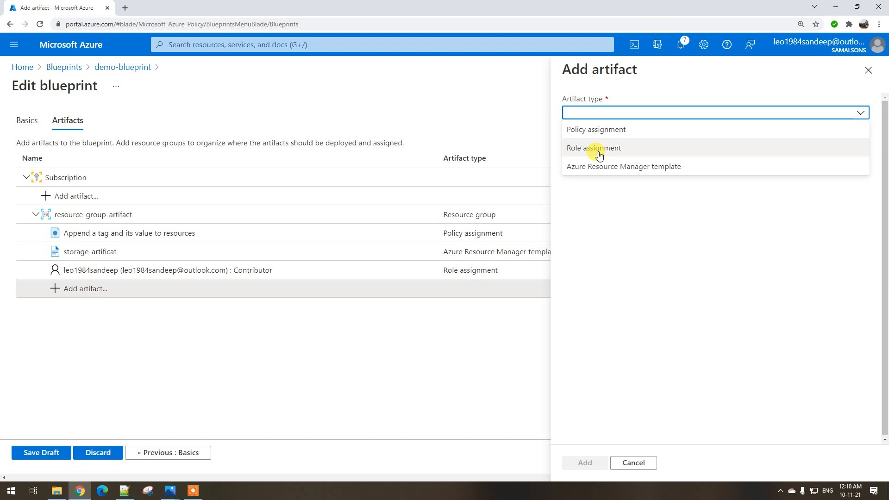
pyautogui.click(597, 130)
pyautogui.click(673, 160)
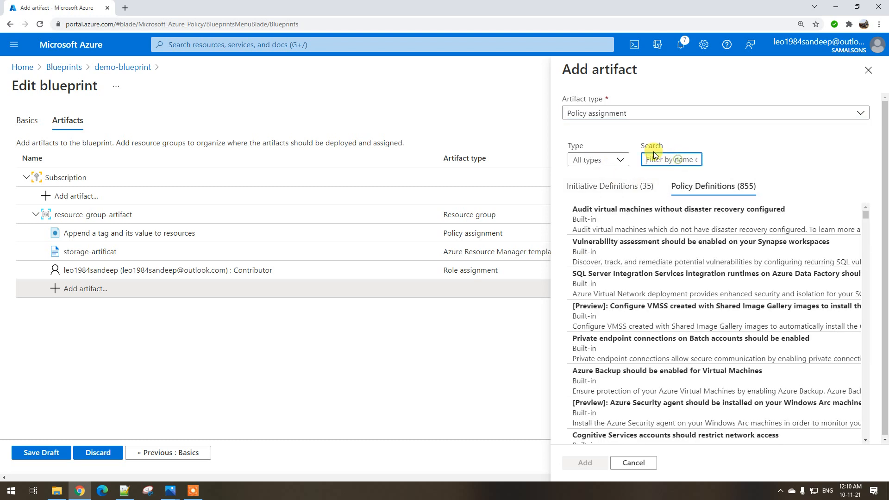
pyautogui.write('appe')
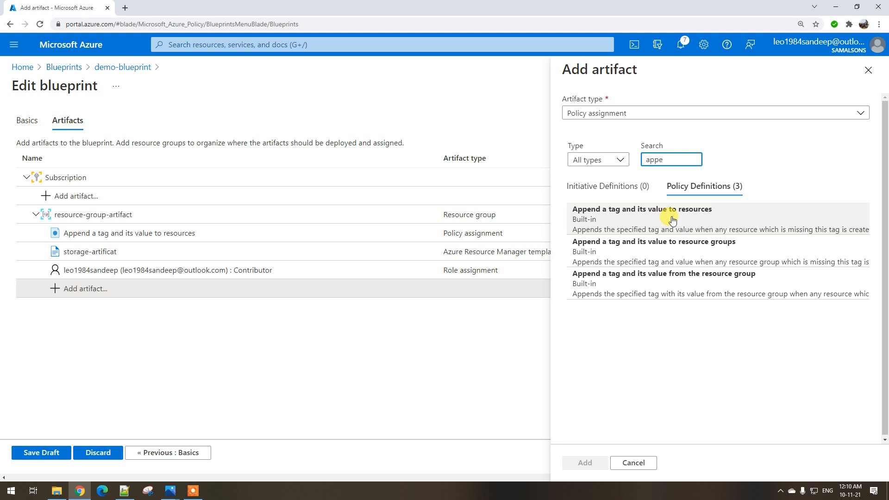
pyautogui.click(667, 243)
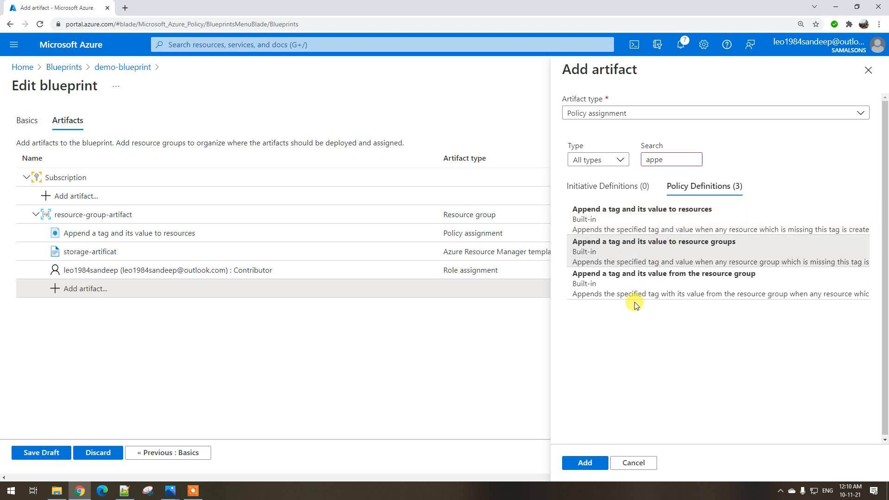
pyautogui.click(584, 463)
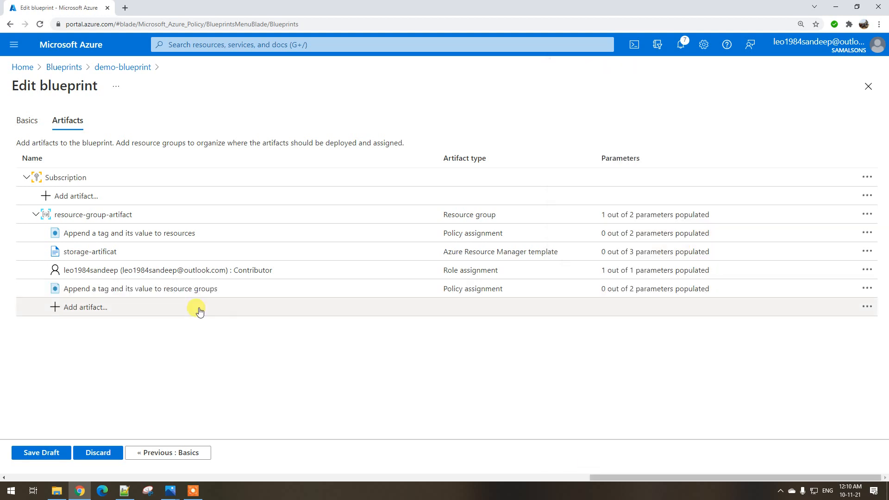
pyautogui.click(42, 454)
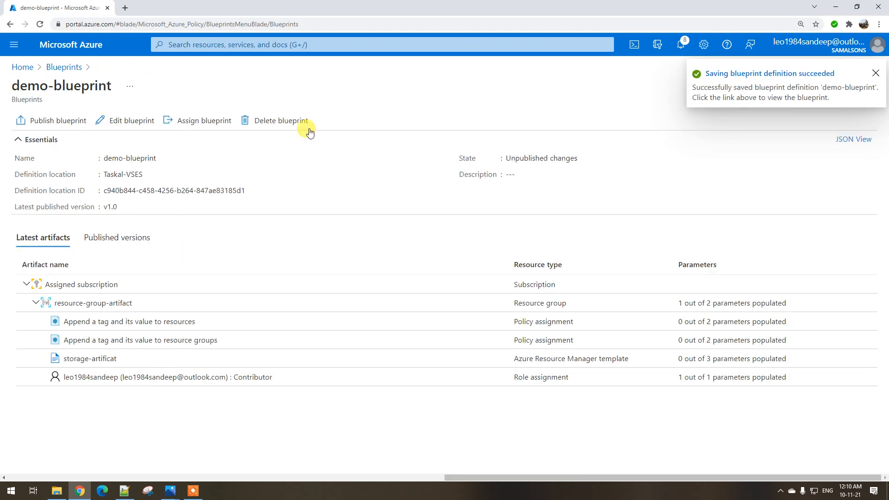
# Step: Publish demo-blueprint as version v1.1 and refresh the blueprint definitions list
pyautogui.click(76, 70)
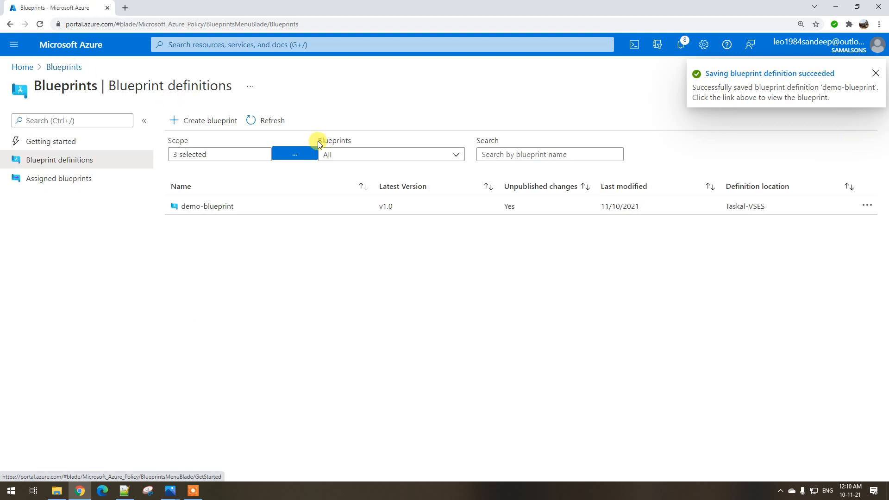
pyautogui.click(267, 203)
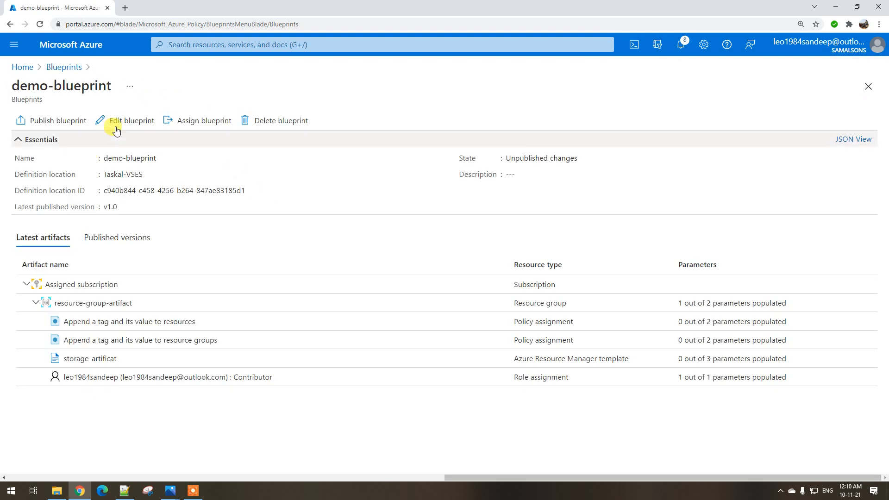
pyautogui.click(58, 120)
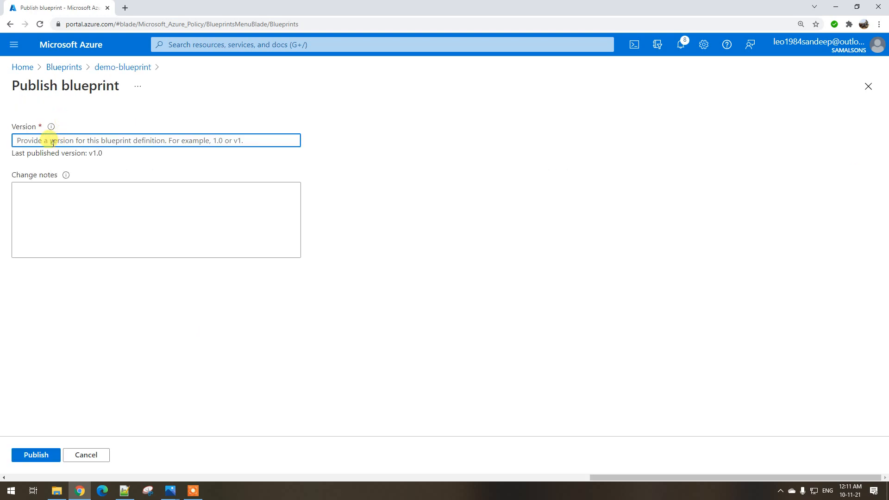
pyautogui.click(91, 157)
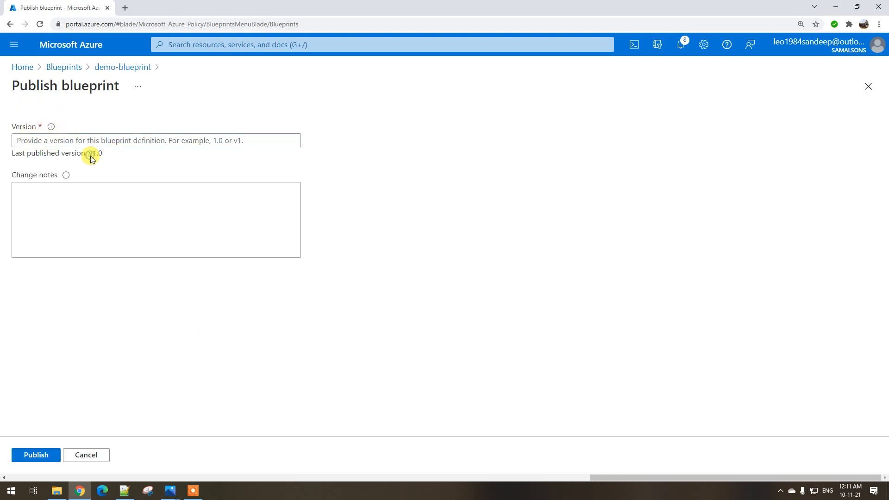
pyautogui.click(70, 138)
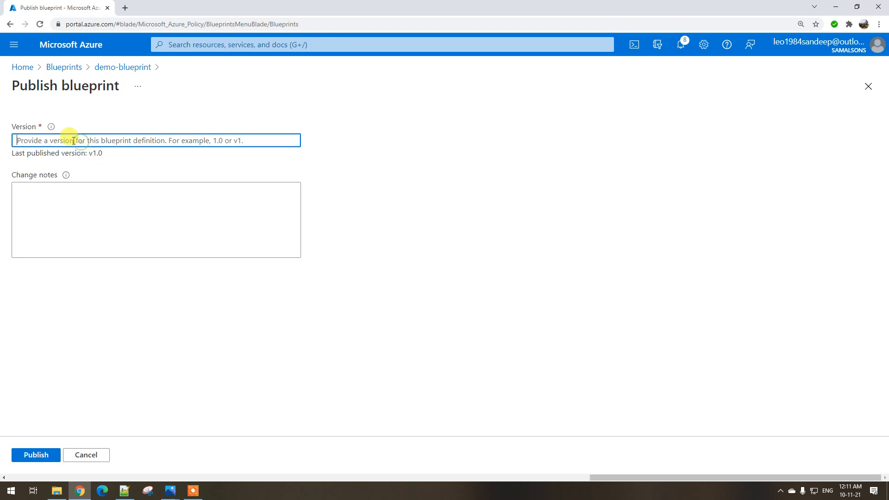
pyautogui.write('v1.1')
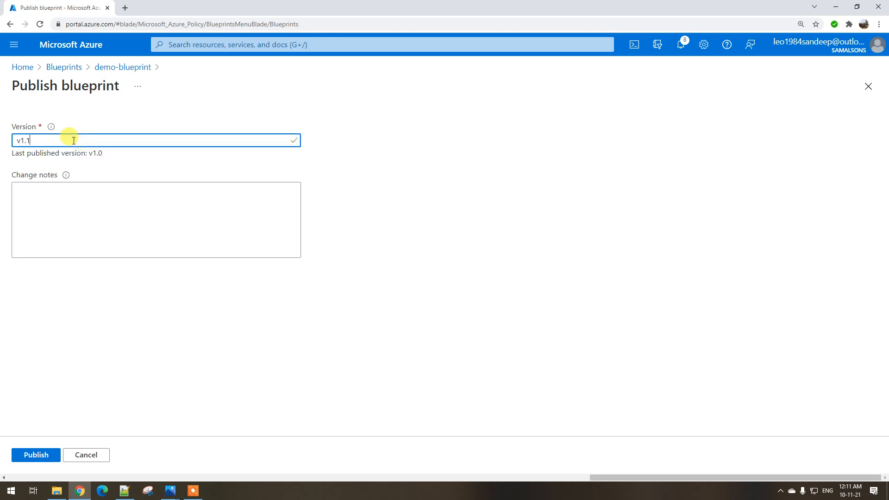
pyautogui.click(32, 454)
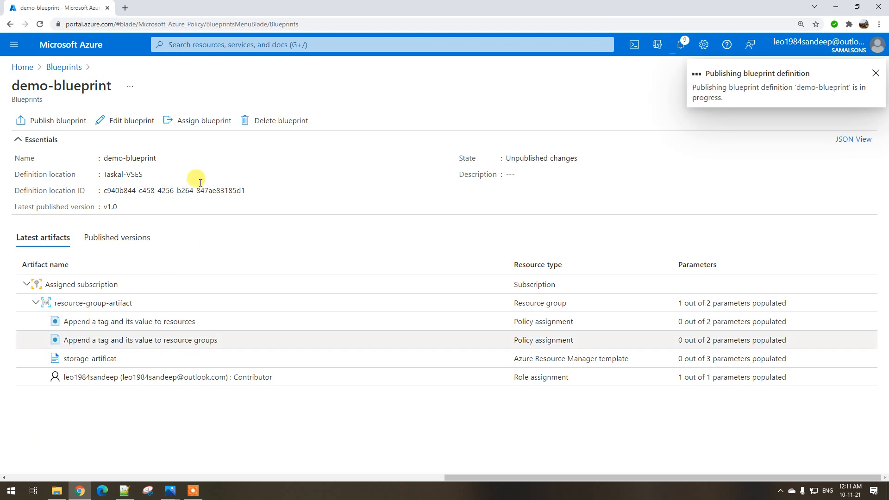
pyautogui.click(68, 68)
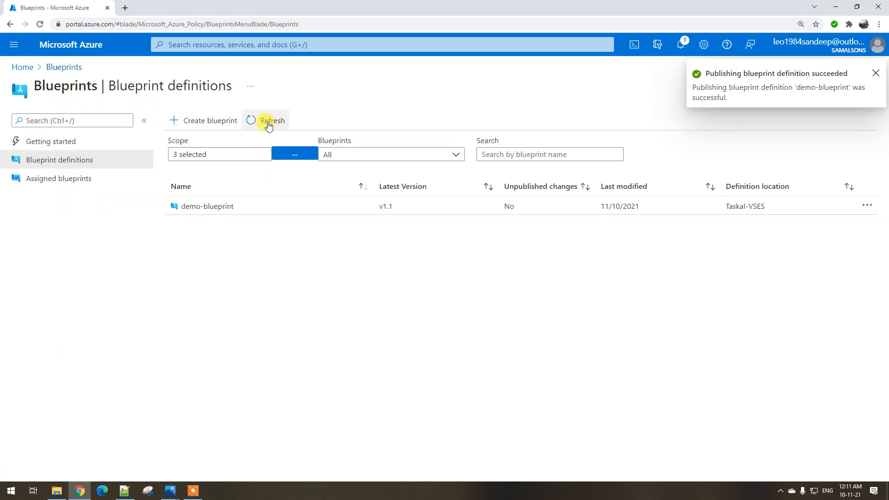
pyautogui.click(268, 123)
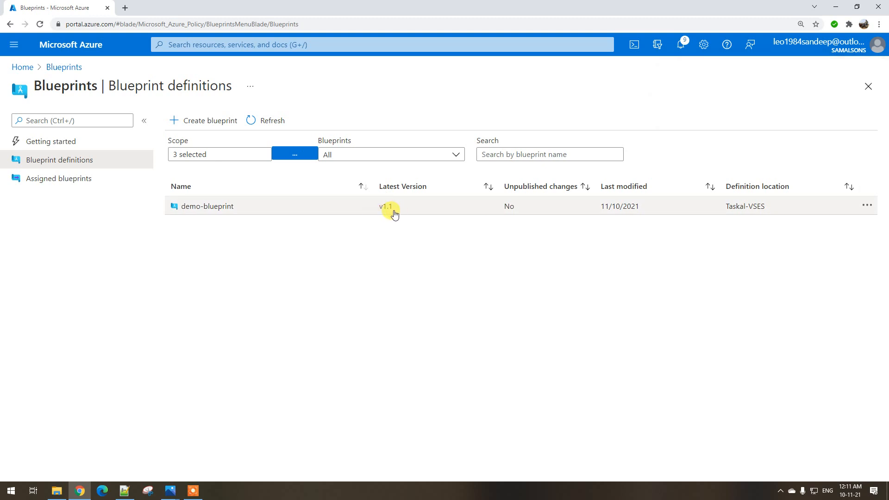
# Step: Show the Assigned blueprints list with both demo-blueprint assignments
pyautogui.click(69, 179)
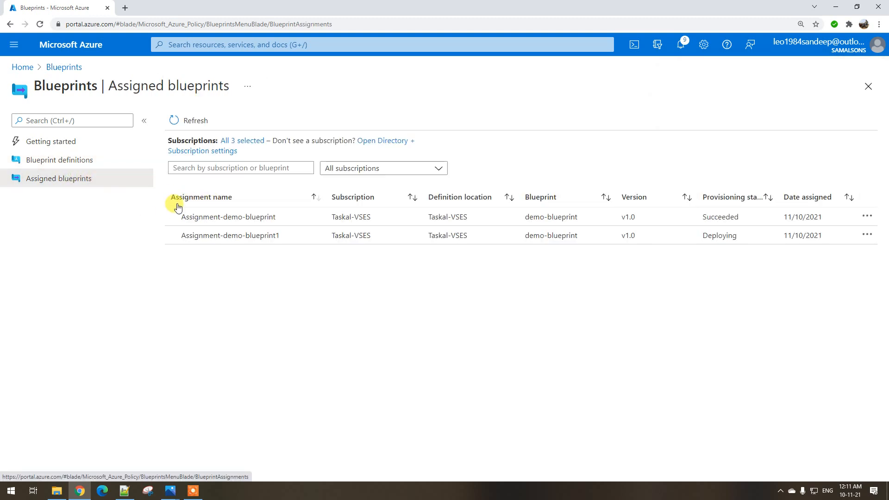
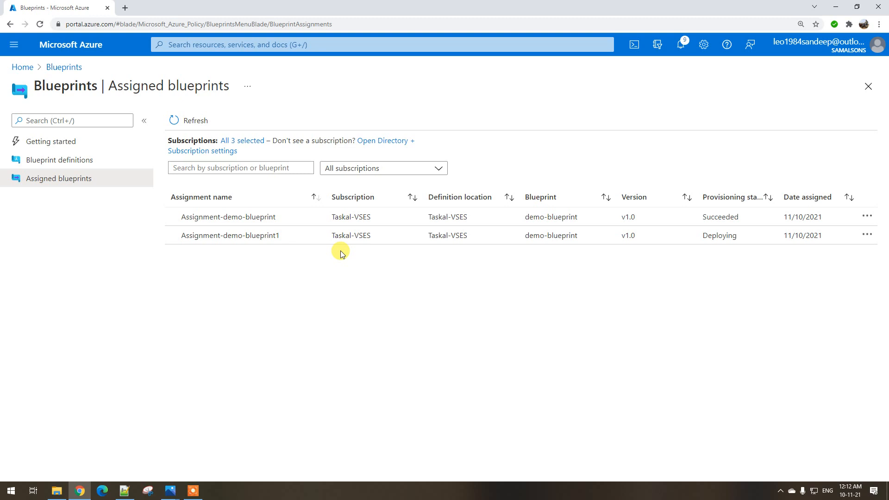
# Step: Check that both demo-blueprint assignments show Succeeded, then open the Resource groups list
pyautogui.click(21, 67)
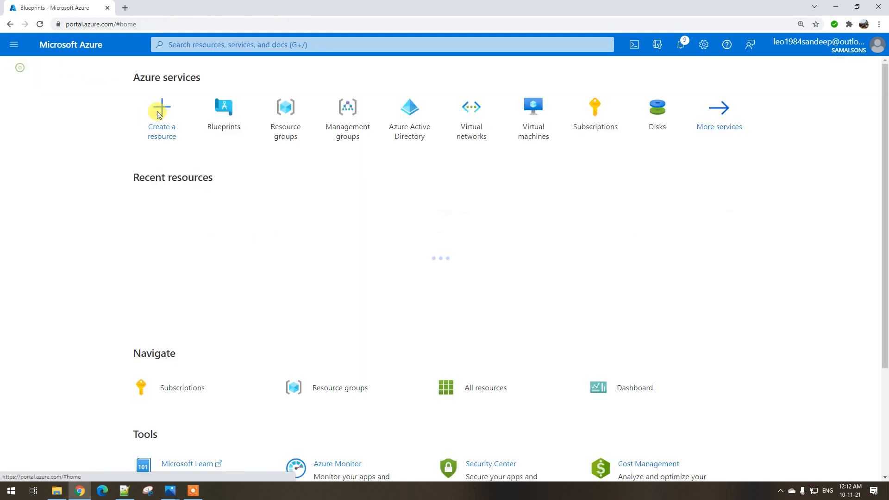
pyautogui.click(285, 116)
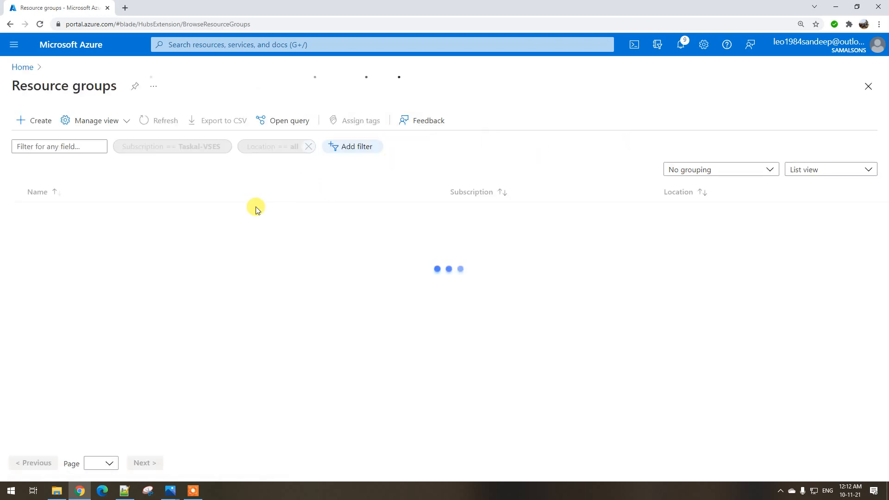
pyautogui.click(23, 67)
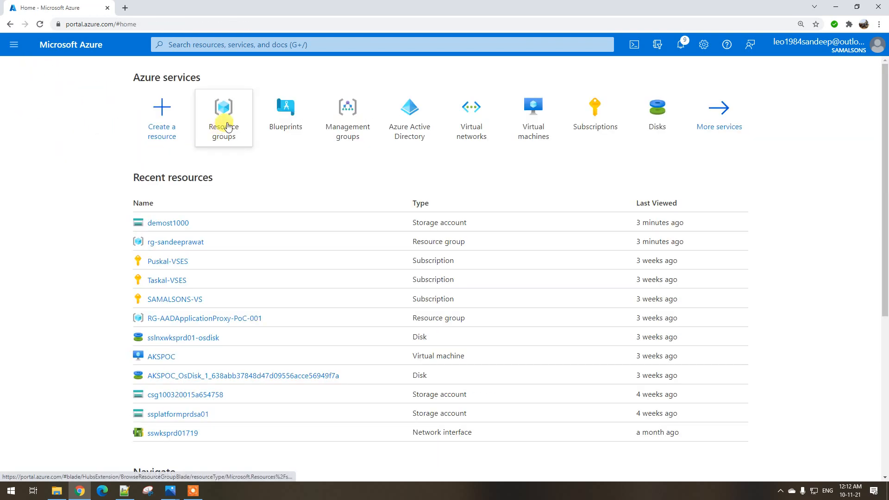
pyautogui.click(286, 116)
pyautogui.click(70, 177)
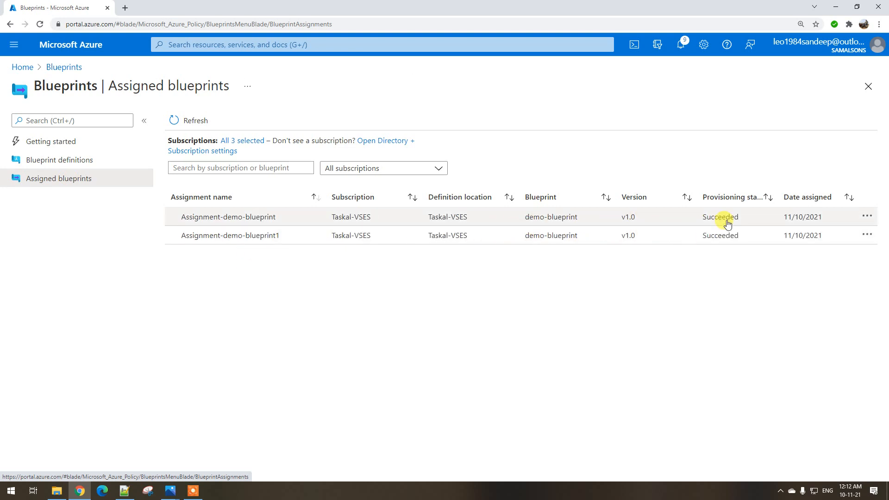
pyautogui.click(22, 67)
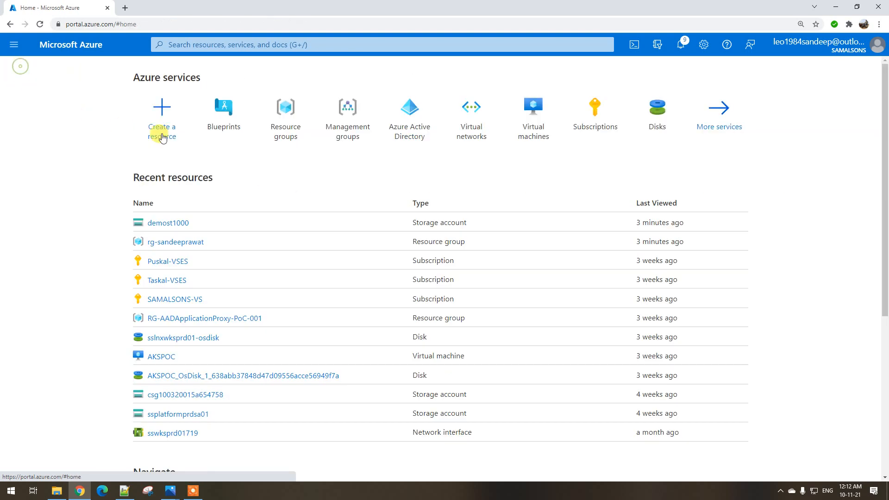
pyautogui.click(279, 119)
# Step: Filter resource groups by 'rg-taska' and open rg-taskal's demost2000 storage account
pyautogui.click(68, 146)
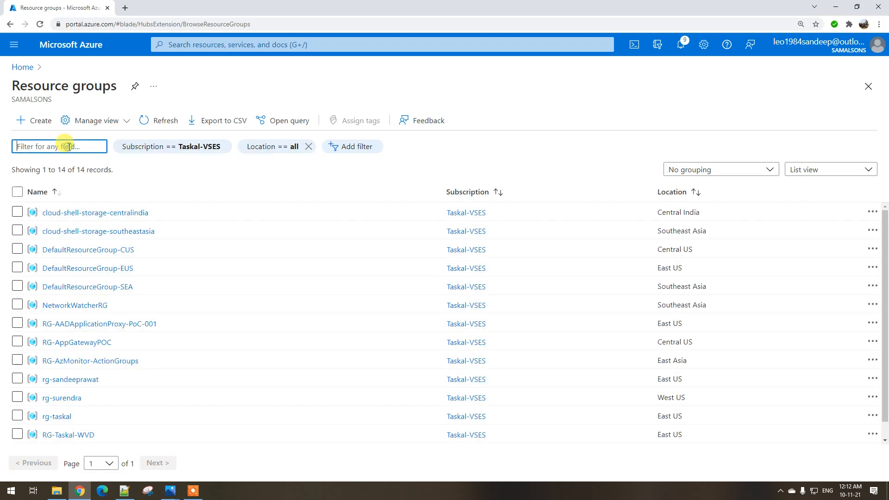
pyautogui.write('rg-taska')
pyautogui.click(54, 211)
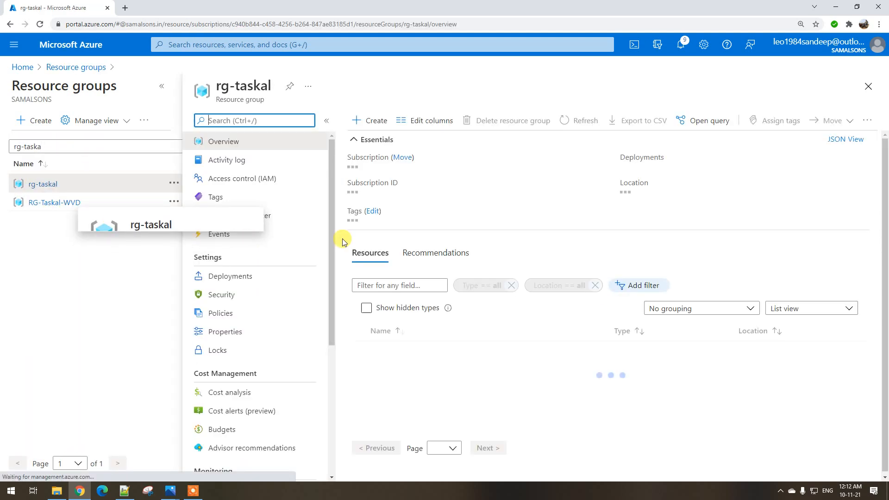
pyautogui.click(364, 140)
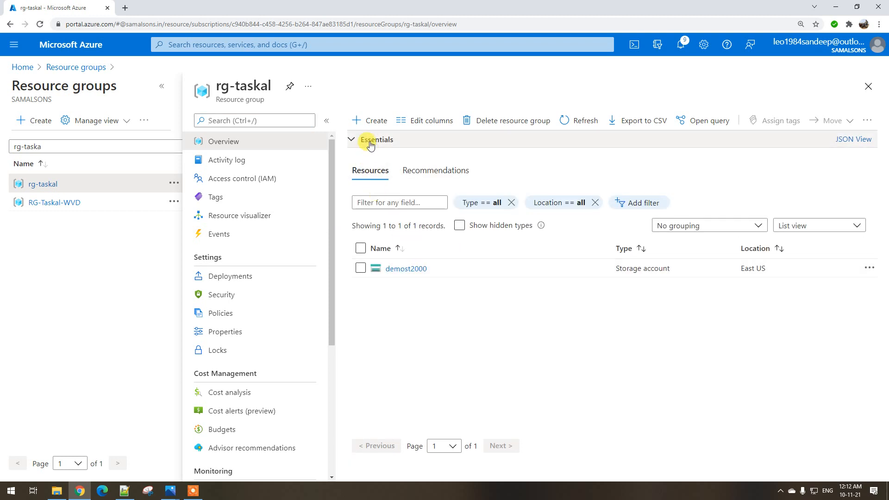
pyautogui.click(403, 361)
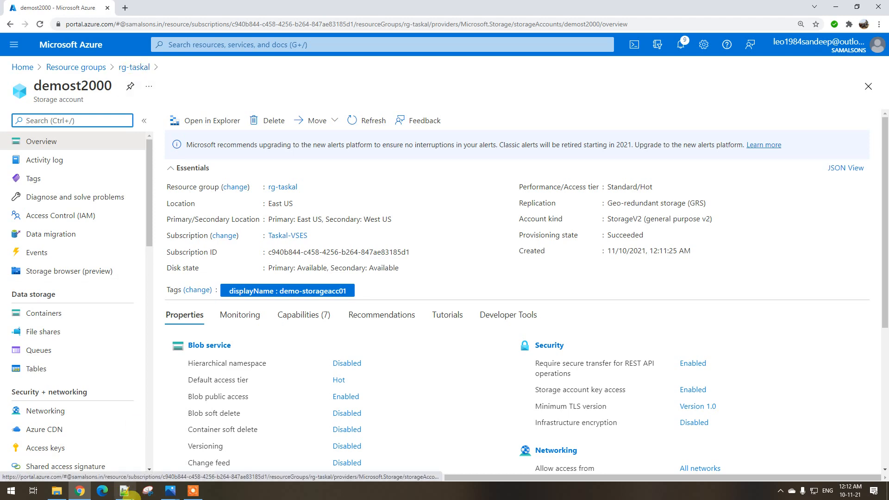
# Step: Highlight the blueprint resource lock heading in the notes, then return to the filtered resource groups
pyautogui.click(124, 490)
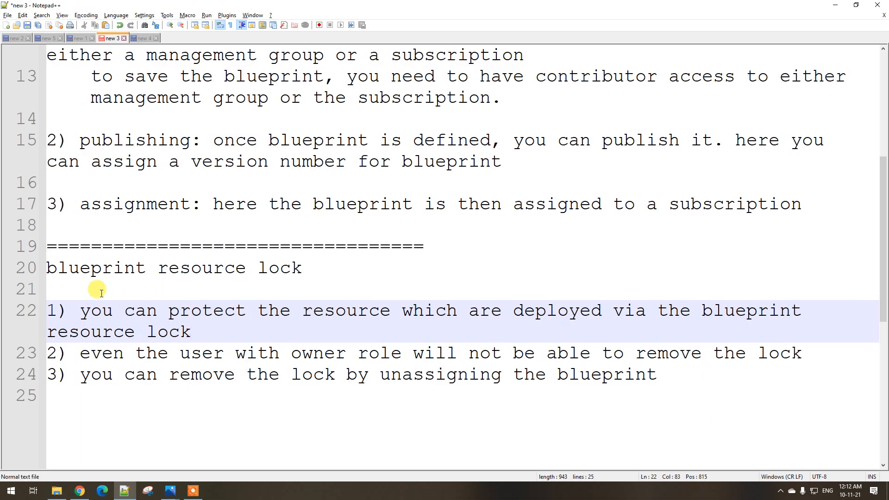
pyautogui.moveTo(91, 267); pyautogui.dragTo(224, 267)
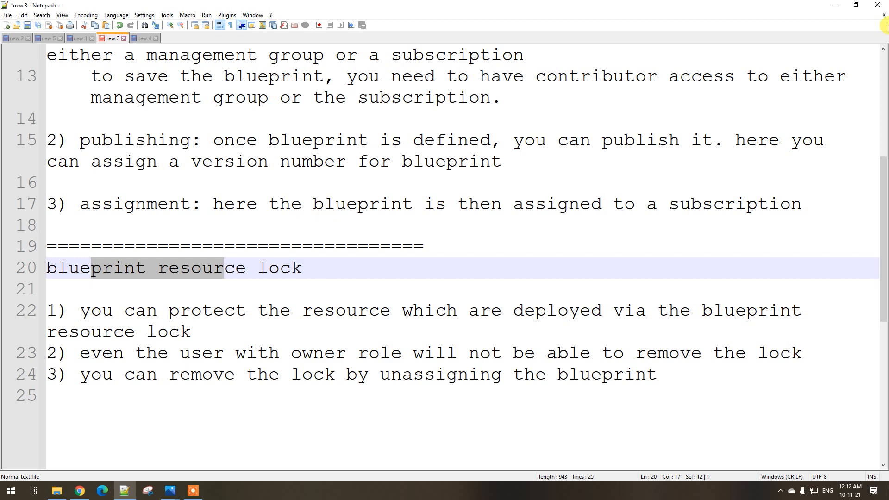
pyautogui.click(835, 5)
pyautogui.click(88, 66)
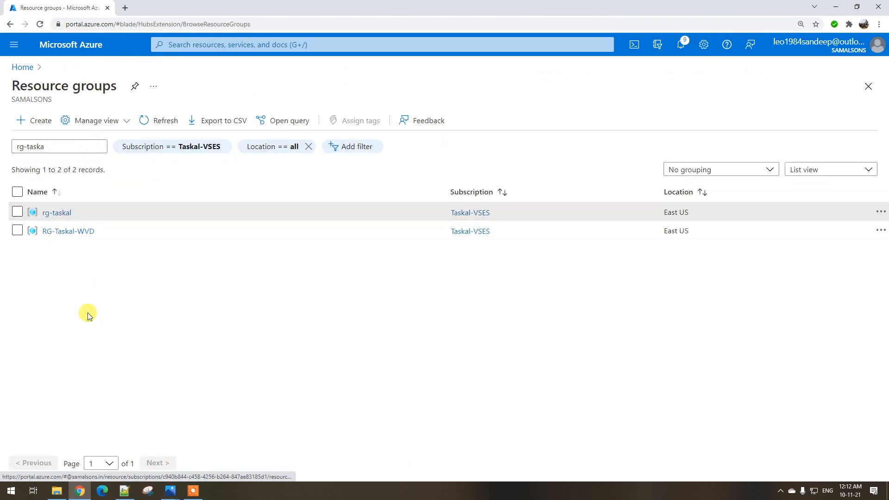
# Step: Filter to rg-sandeeprawat and confirm the resource group has no locks
pyautogui.click(56, 147)
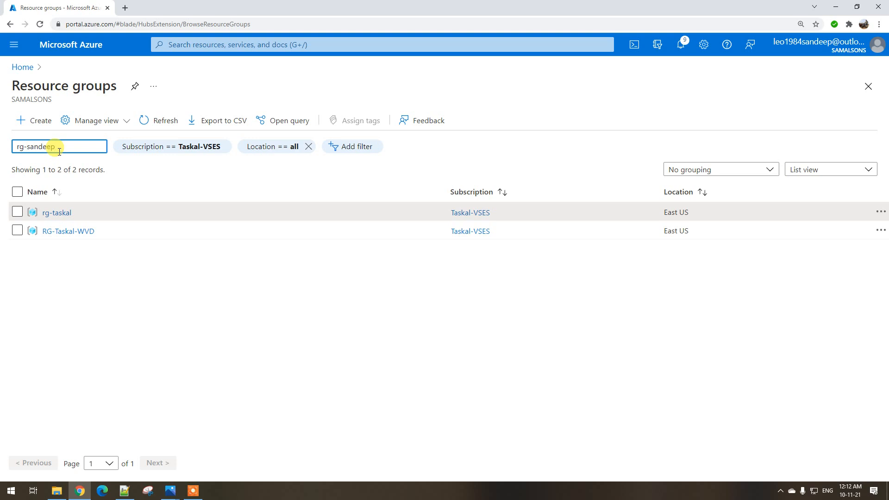
pyautogui.click(80, 213)
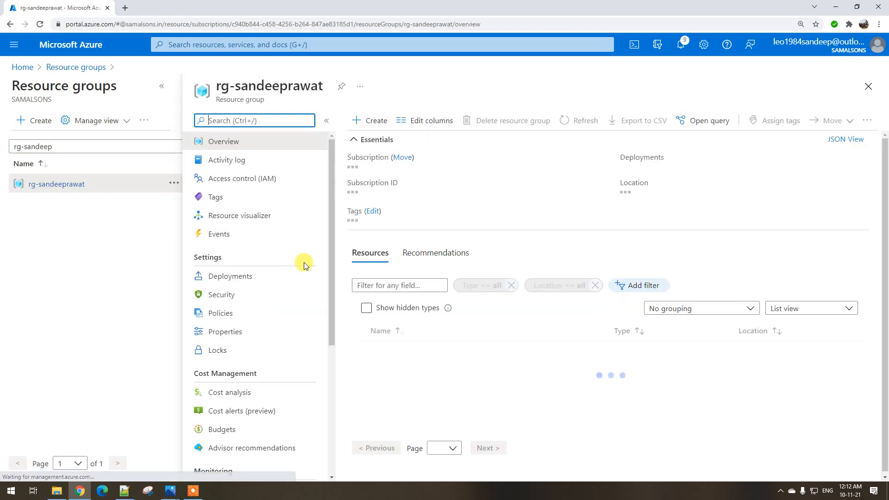
pyautogui.click(237, 349)
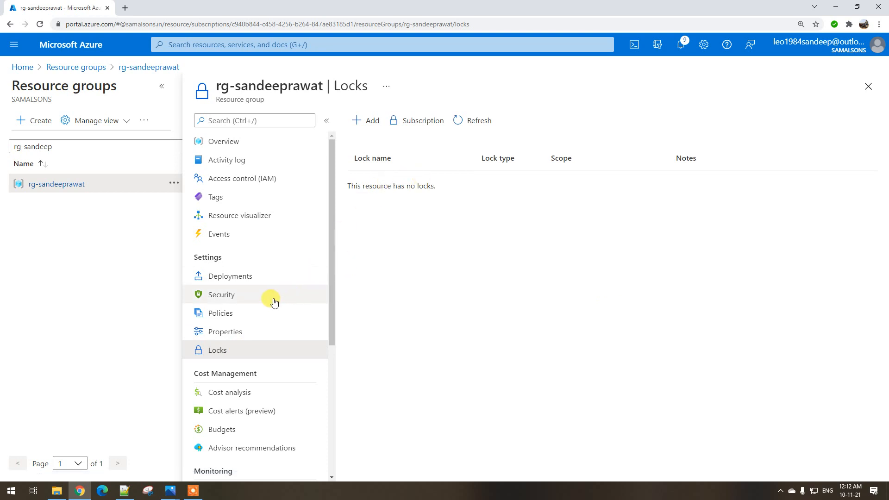
pyautogui.click(235, 143)
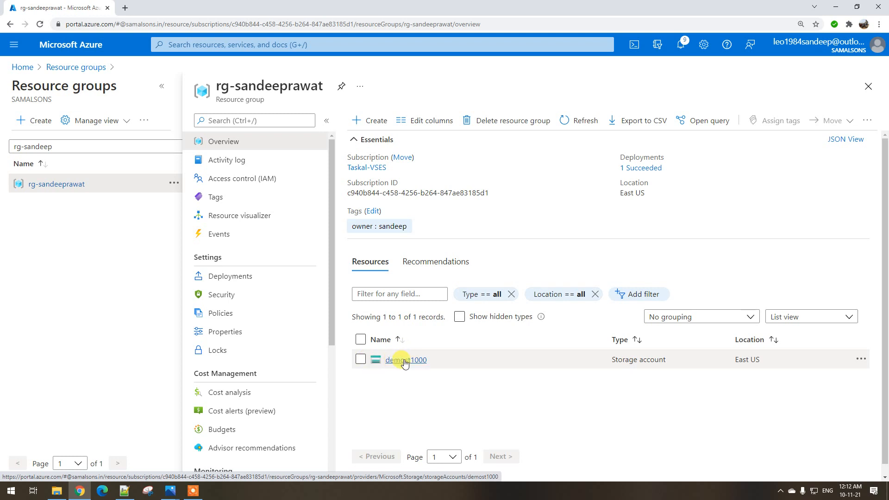
# Step: Open demost1000 and view its Locks page by searching 'loc' in the menu
pyautogui.click(406, 360)
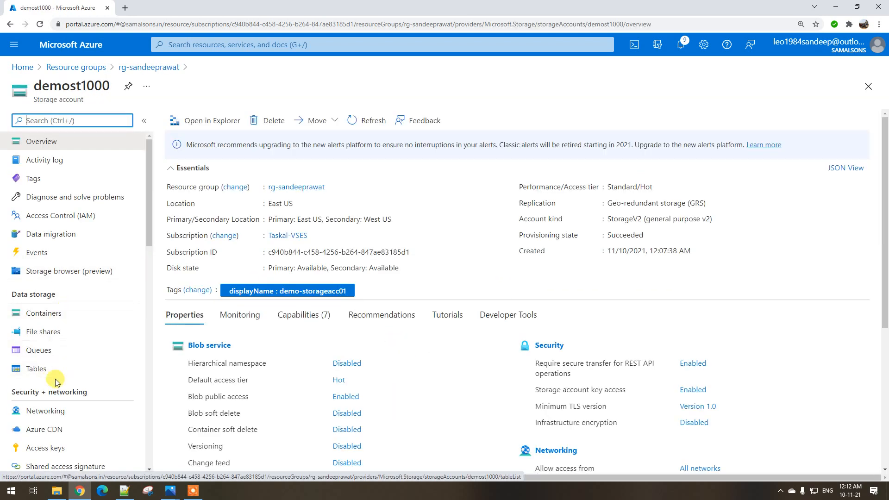
pyautogui.scroll(-5, 60, 370)
pyautogui.scroll(-2, 63, 362)
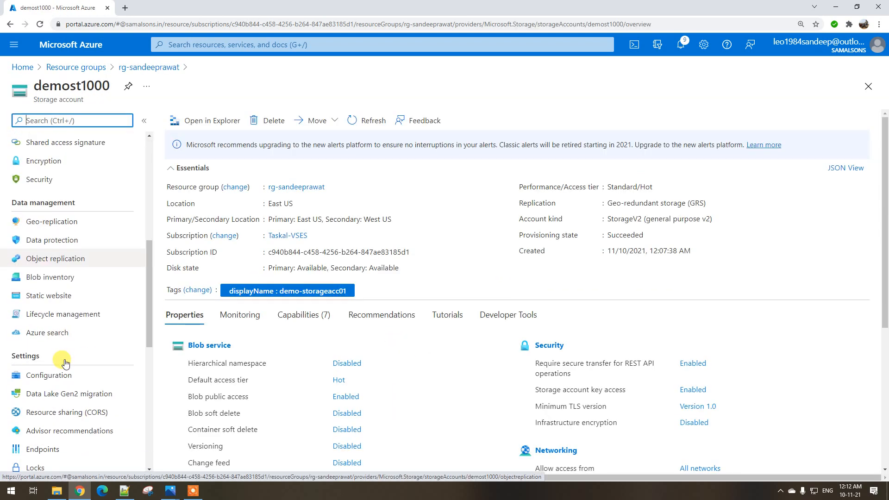
pyautogui.scroll(1, 60, 148)
pyautogui.scroll(-1, 59, 134)
pyautogui.write('loc')
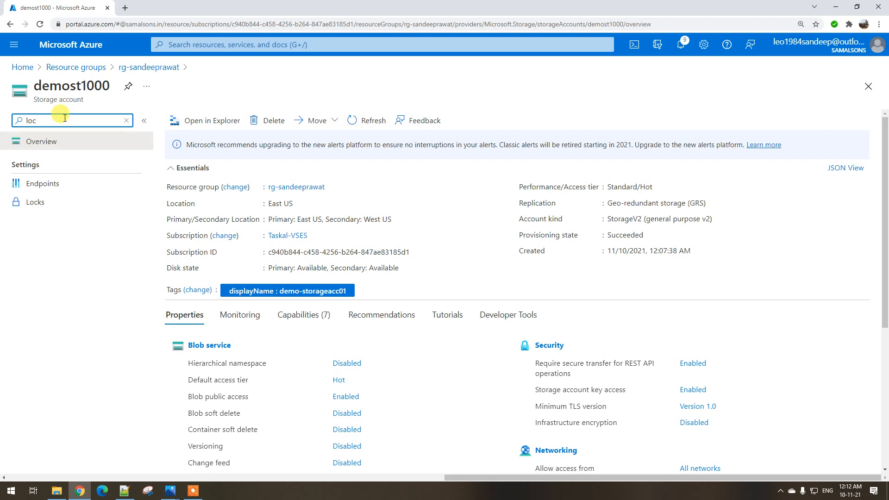
pyautogui.click(55, 202)
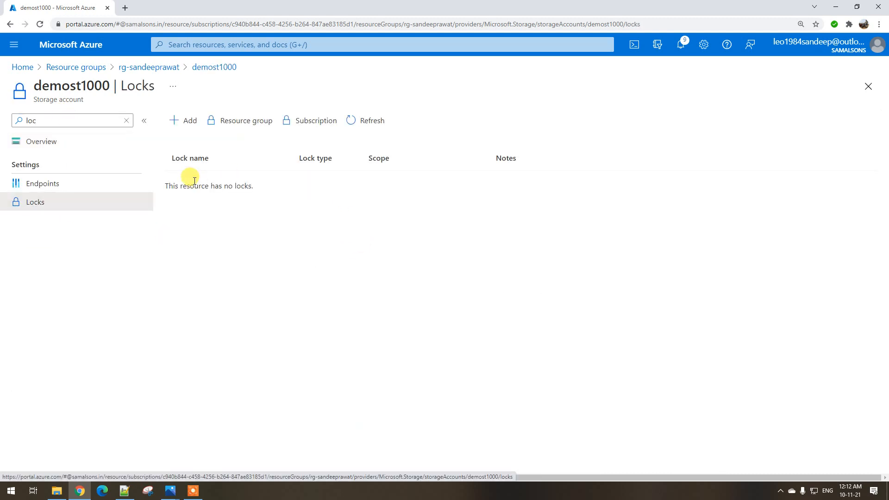
# Step: Clear the menu search and return to demost1000's overview
pyautogui.click(126, 121)
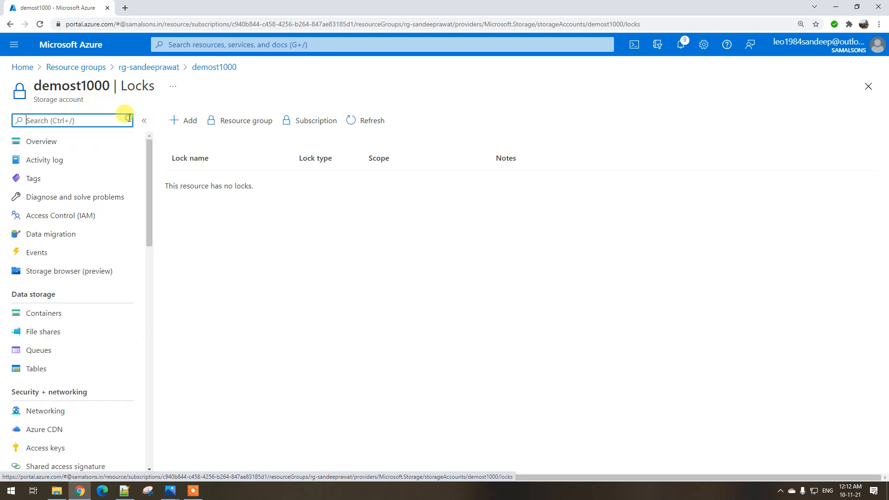
pyautogui.doubleClick(84, 89)
pyautogui.hotkey('ctrl', 'c')
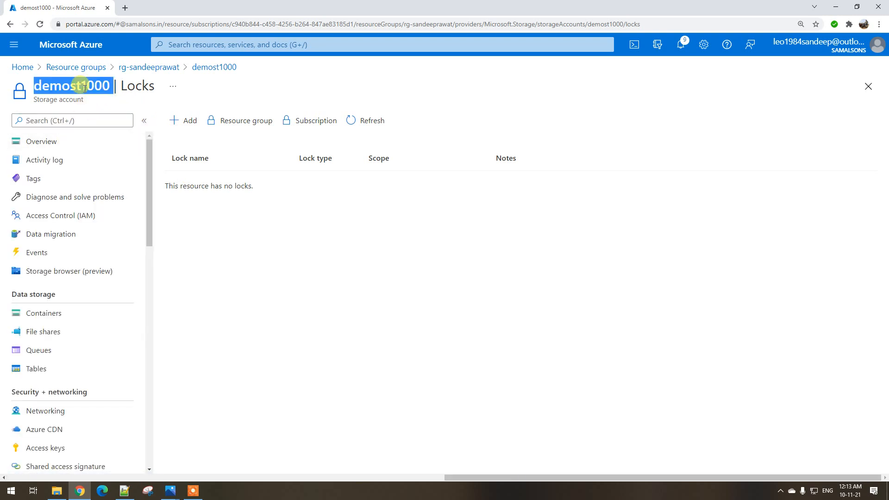
pyautogui.scroll(-1, 93, 155)
pyautogui.scroll(1, 99, 147)
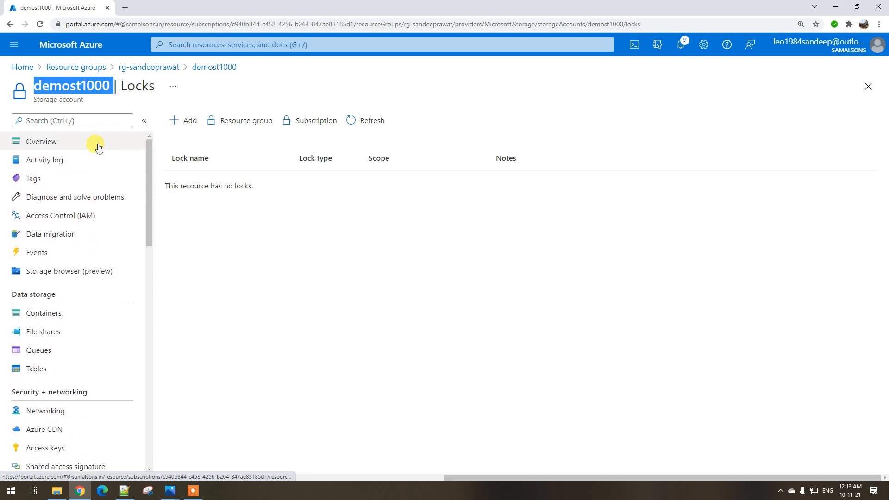
pyautogui.click(92, 142)
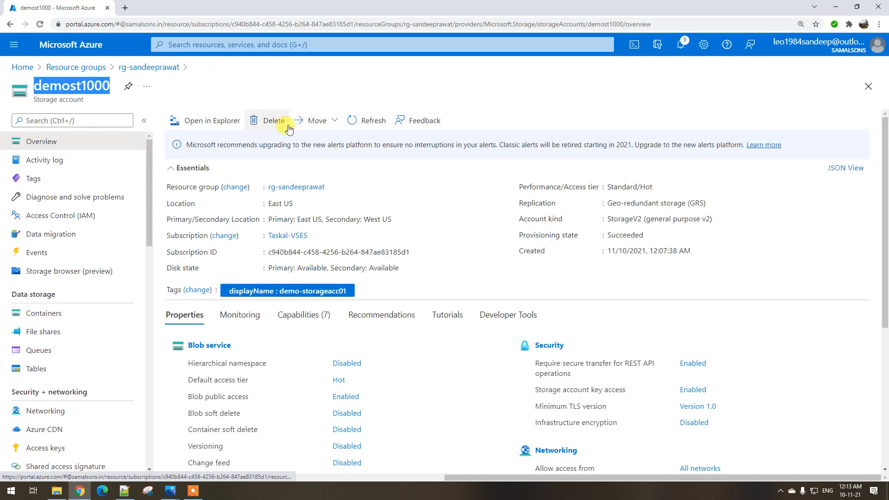
# Step: Try to delete storage account demost1000 by pasting its name to confirm
pyautogui.click(276, 122)
pyautogui.click(85, 293)
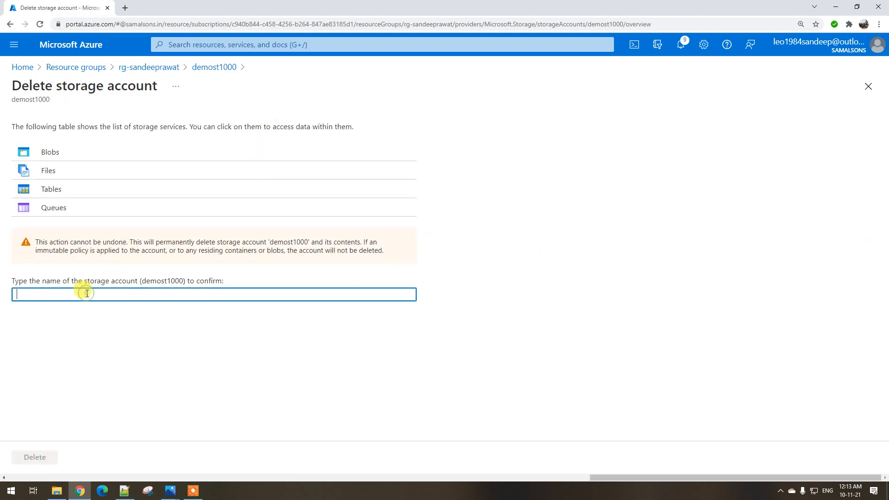
pyautogui.hotkey('ctrl', 'v')
pyautogui.click(44, 458)
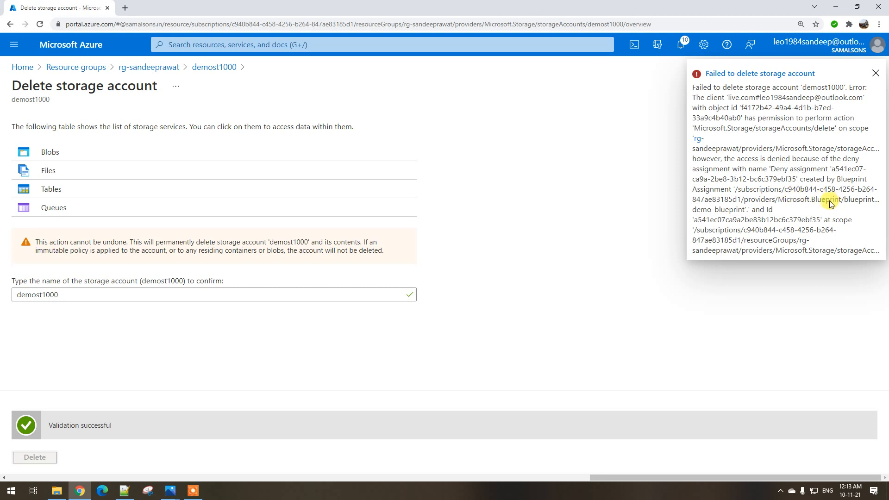
# Step: Read the Notifications failure showing the deletion was blocked by the blueprint's deny assignment
pyautogui.click(218, 67)
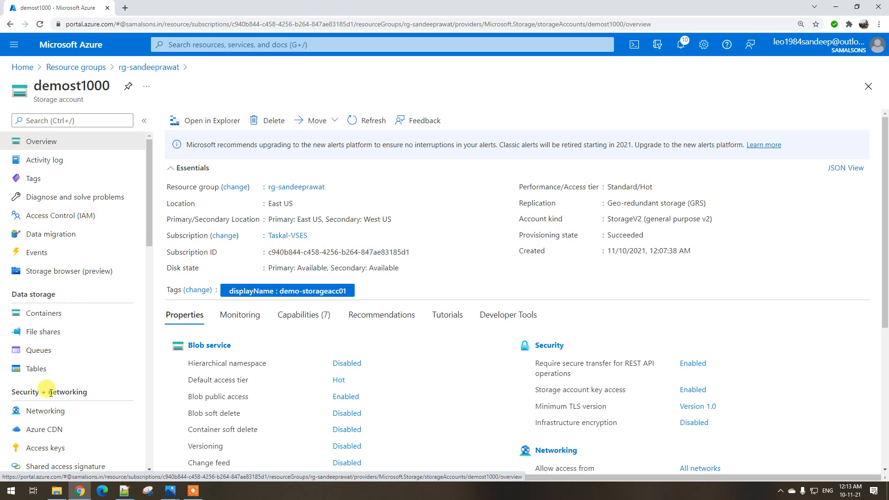
pyautogui.scroll(-1, 53, 384)
pyautogui.scroll(-4, 54, 380)
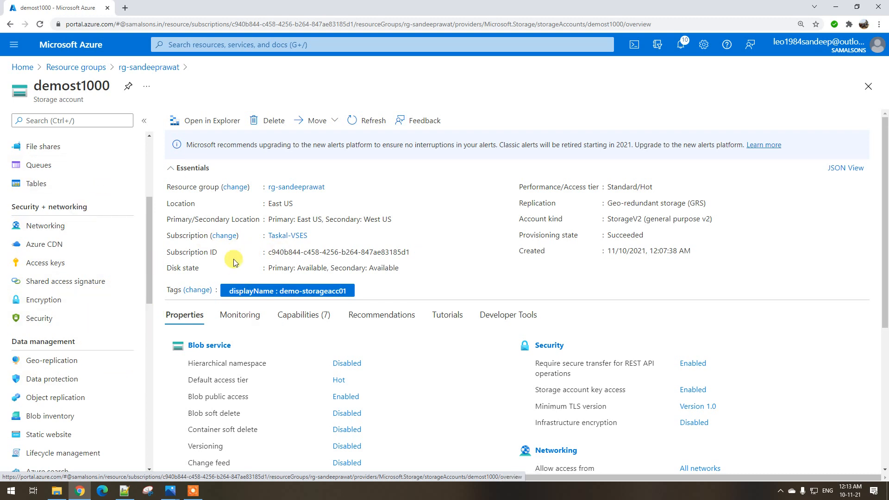
pyautogui.click(681, 44)
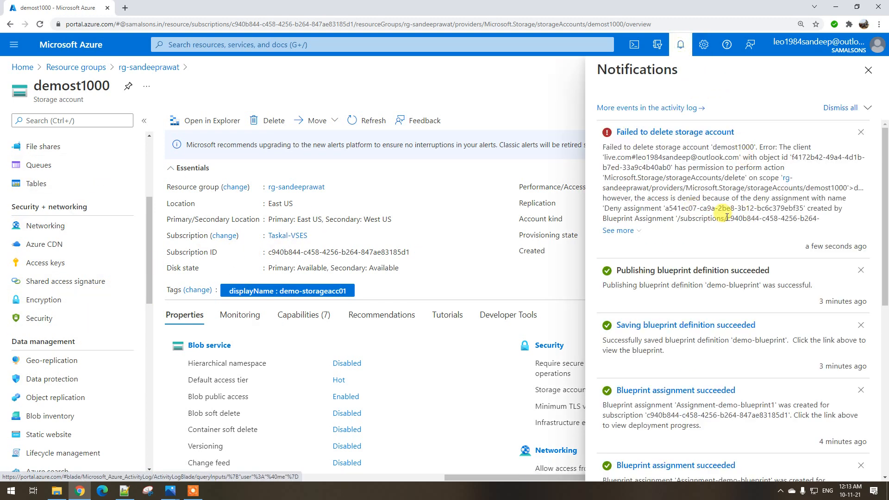
pyautogui.click(868, 70)
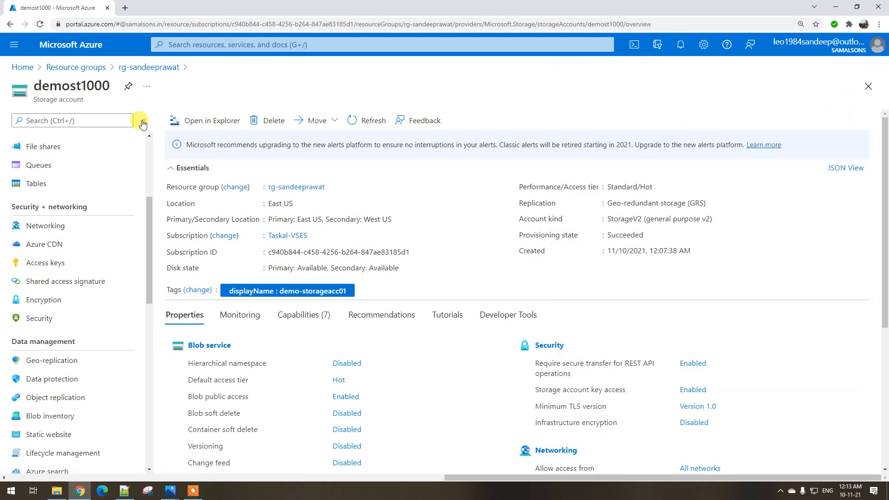
pyautogui.click(22, 68)
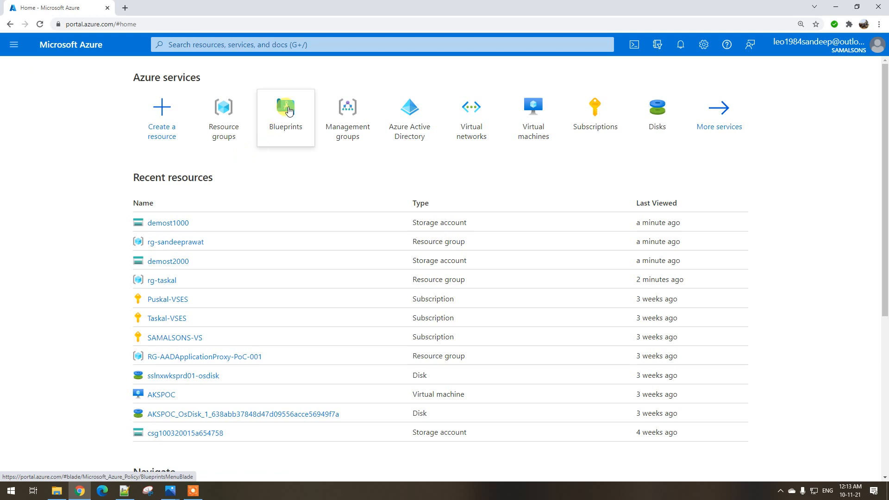
pyautogui.click(285, 108)
# Step: Review Assignment-demo-blueprint1's details, then choose Unassign blueprint on Assignment-demo-blueprint
pyautogui.click(63, 178)
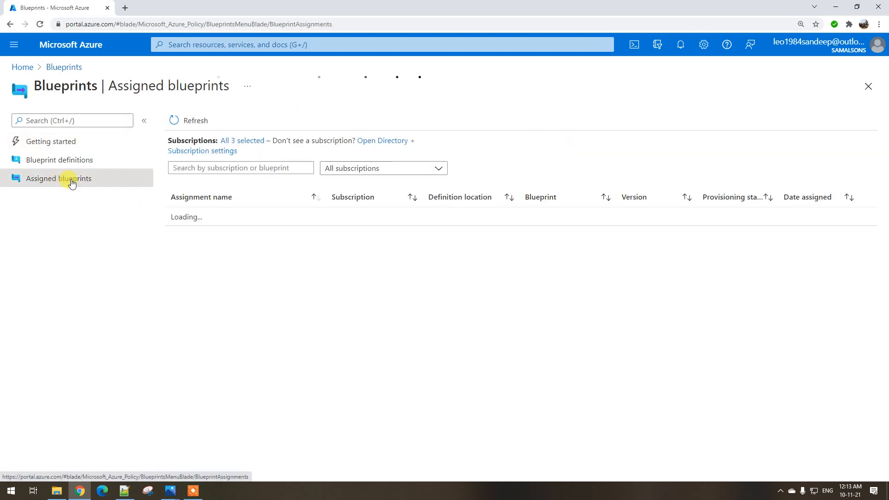
pyautogui.click(239, 241)
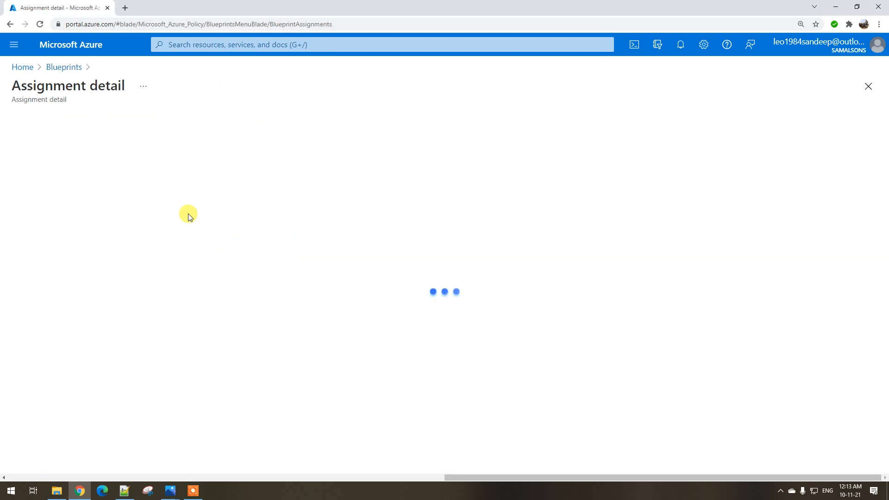
pyautogui.click(68, 67)
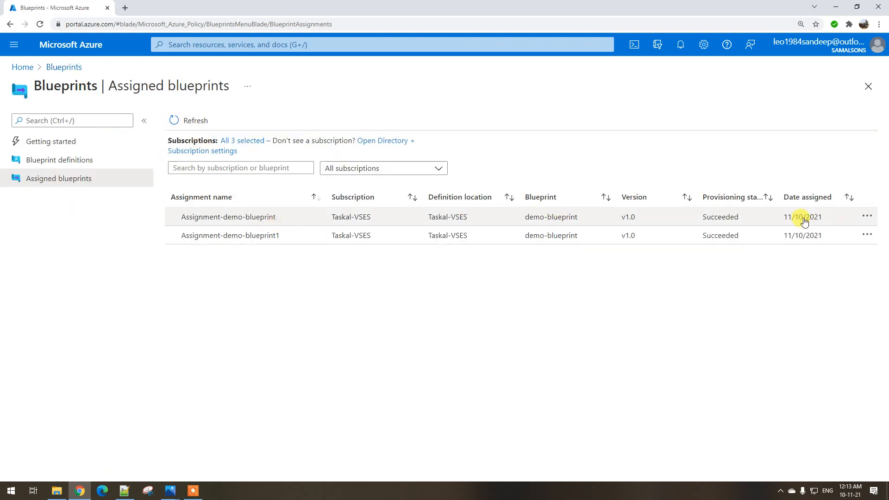
pyautogui.click(866, 217)
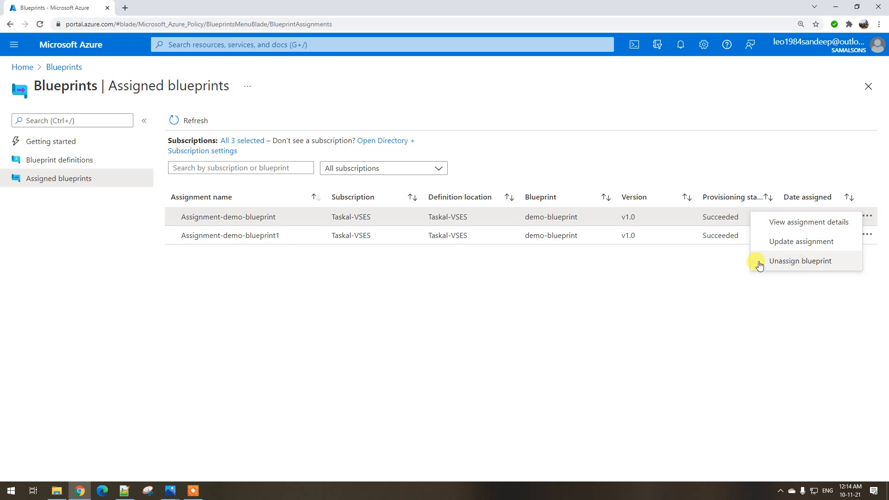
pyautogui.click(808, 262)
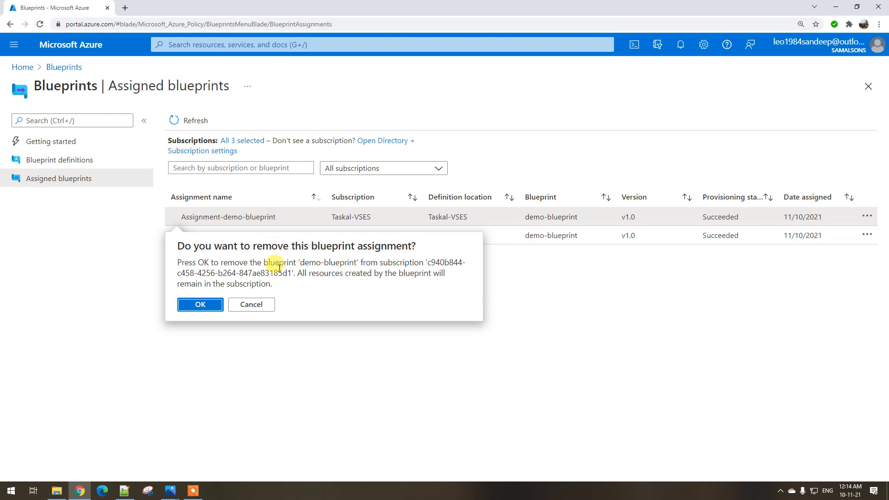
# Step: Confirm unassigning Assignment-demo-blueprint and refresh until only Assignment-demo-blueprint1 remains
pyautogui.click(198, 304)
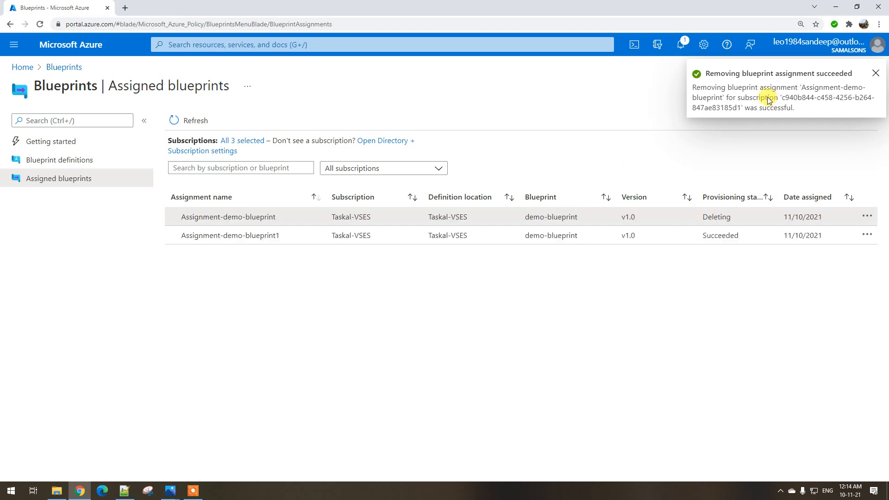
pyautogui.click(198, 123)
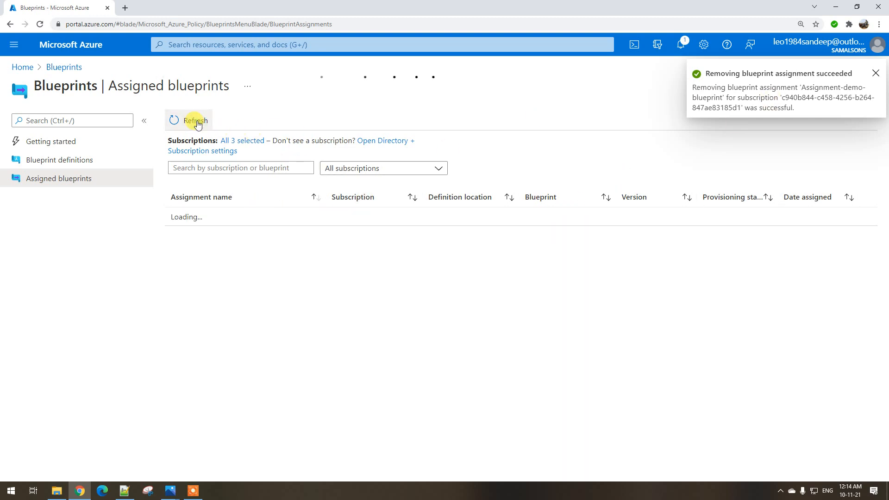
pyautogui.click(197, 123)
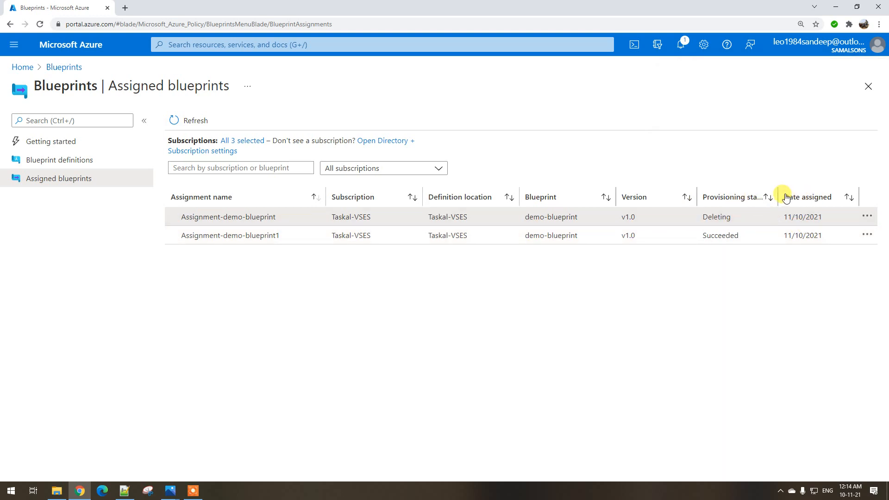
pyautogui.moveTo(778, 193); pyautogui.dragTo(813, 198)
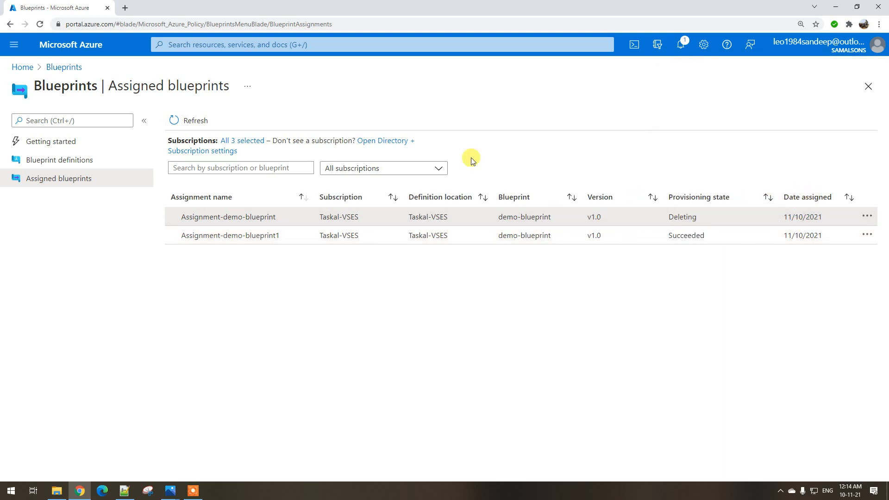
pyautogui.click(190, 121)
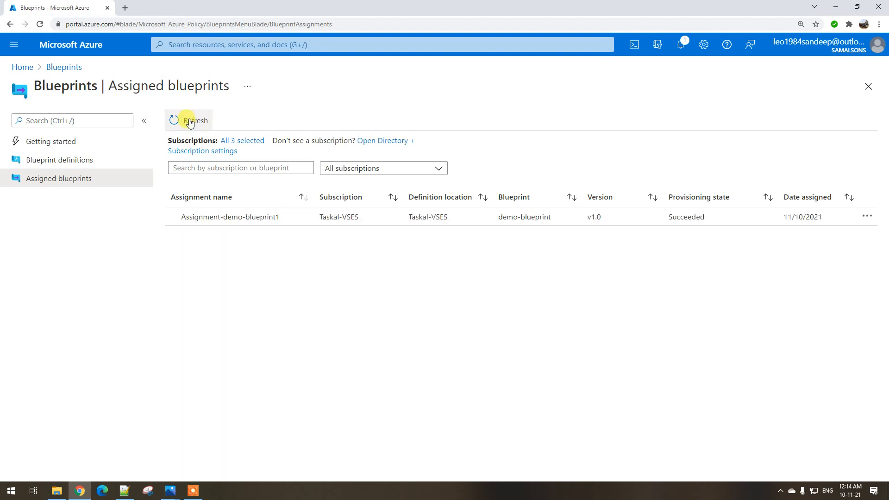
pyautogui.click(22, 67)
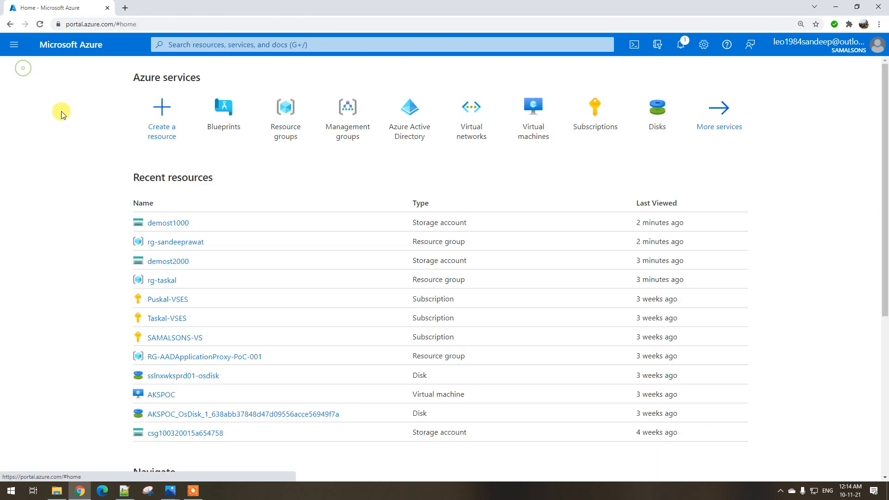
# Step: Delete storage account demost1000 in rg-sandeeprawat, pasting its name to confirm
pyautogui.click(176, 240)
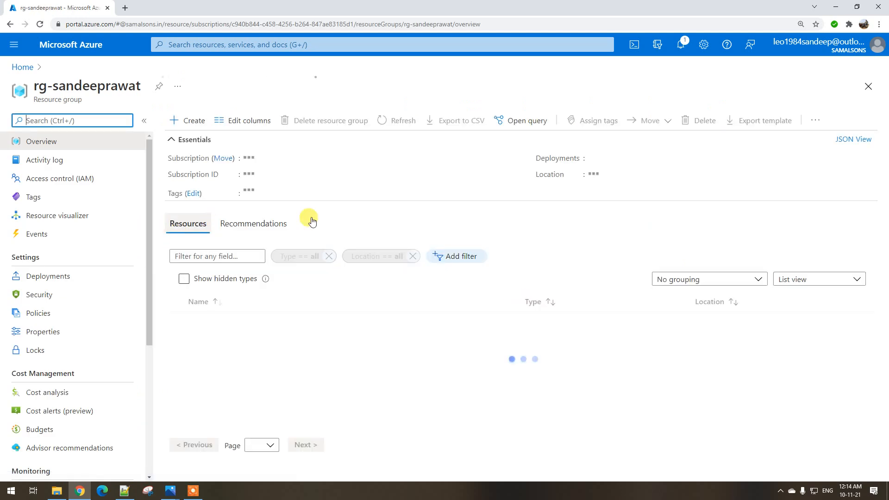
pyautogui.click(222, 329)
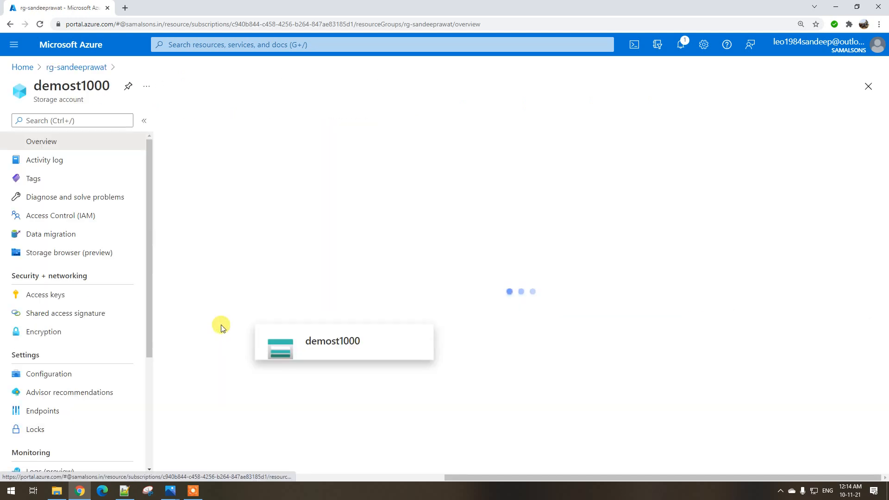
pyautogui.doubleClick(88, 87)
pyautogui.hotkey('ctrl', 'c')
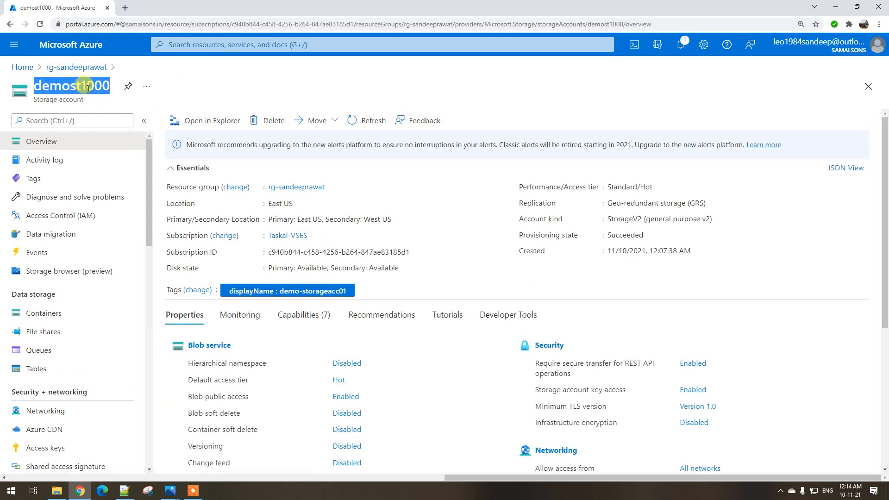
pyautogui.click(274, 122)
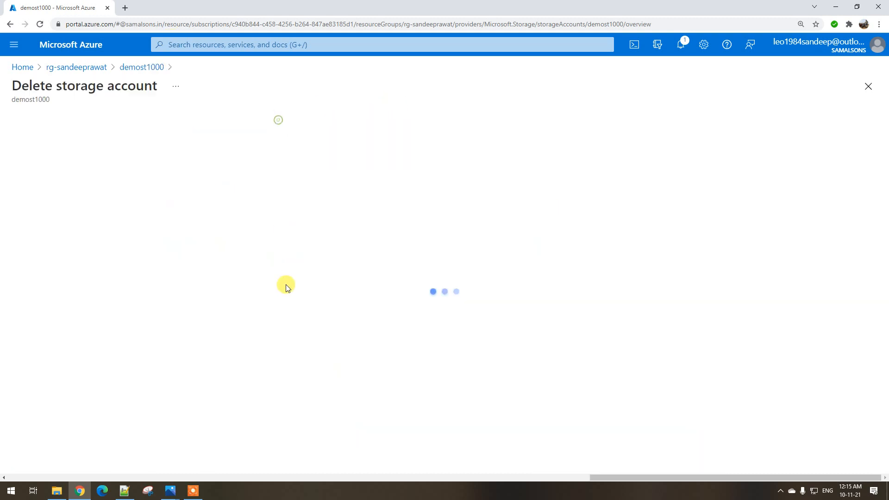
pyautogui.click(105, 291)
pyautogui.hotkey('ctrl', 'v')
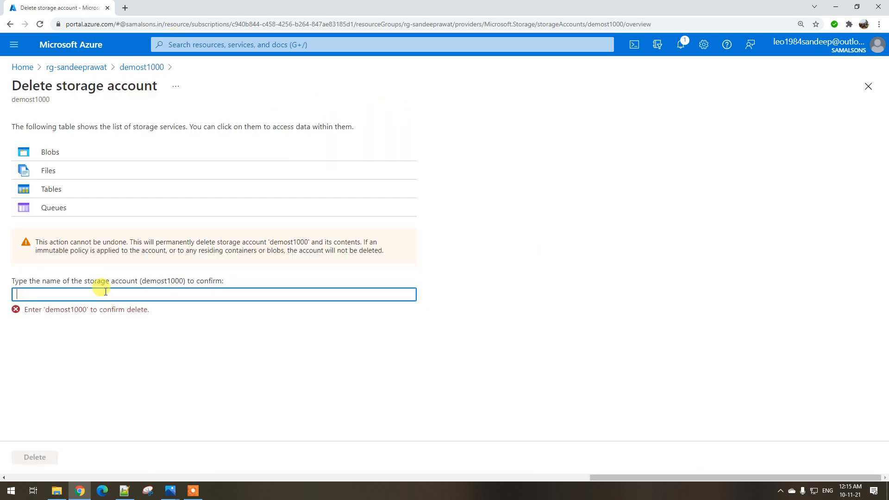
pyautogui.hotkey('ctrl', 'v')
pyautogui.click(36, 456)
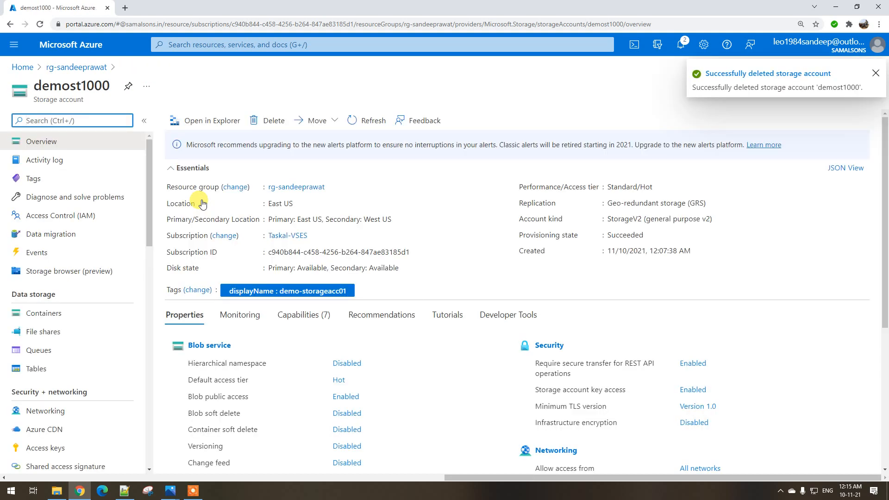
# Step: Verify rg-sandeeprawat now shows 0 resources
pyautogui.click(76, 67)
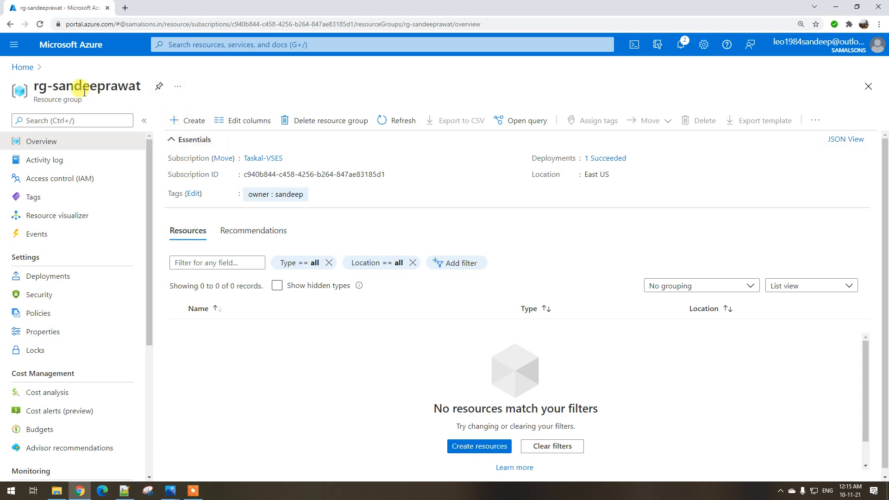
pyautogui.moveTo(74, 87); pyautogui.dragTo(106, 87)
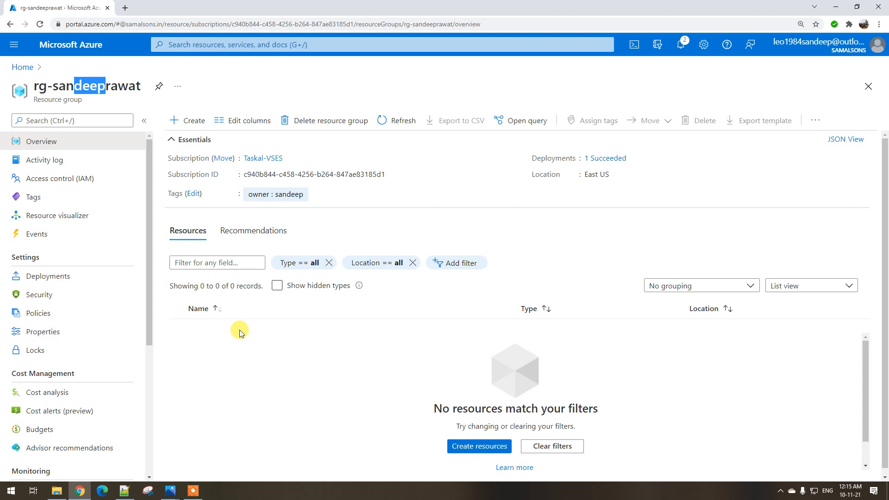
pyautogui.click(23, 67)
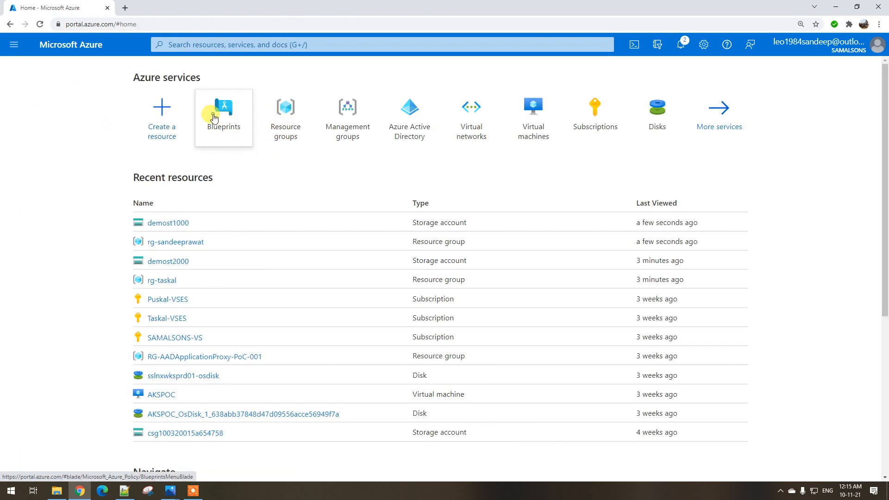
# Step: Unassign Assignment-demo-blueprint1 from Assigned blueprints, confirm, and refresh the list
pyautogui.click(224, 111)
pyautogui.click(55, 179)
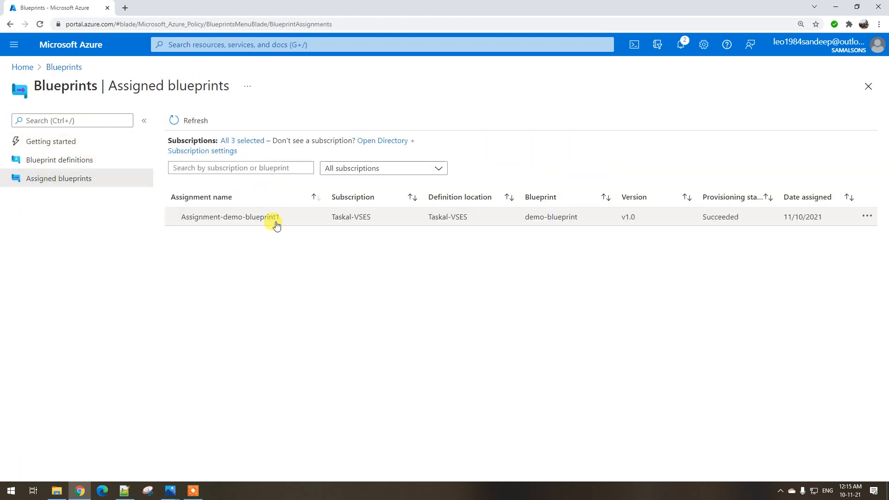
pyautogui.click(867, 217)
pyautogui.click(788, 260)
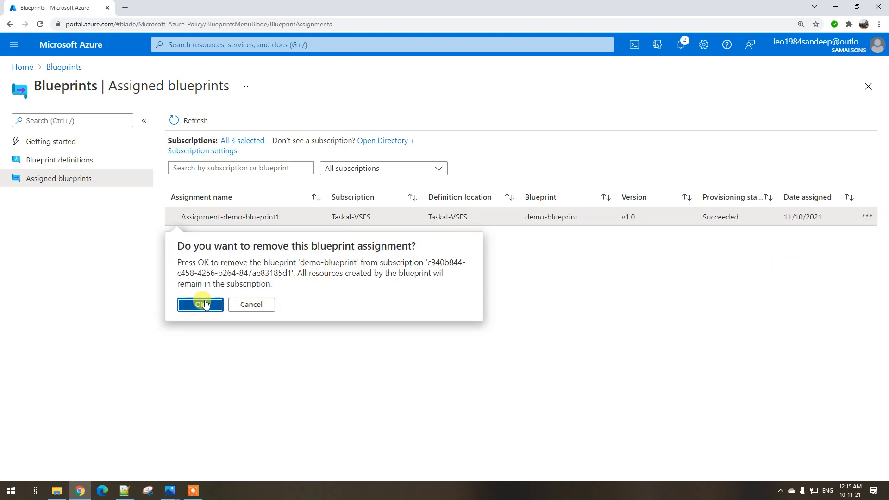
pyautogui.click(190, 304)
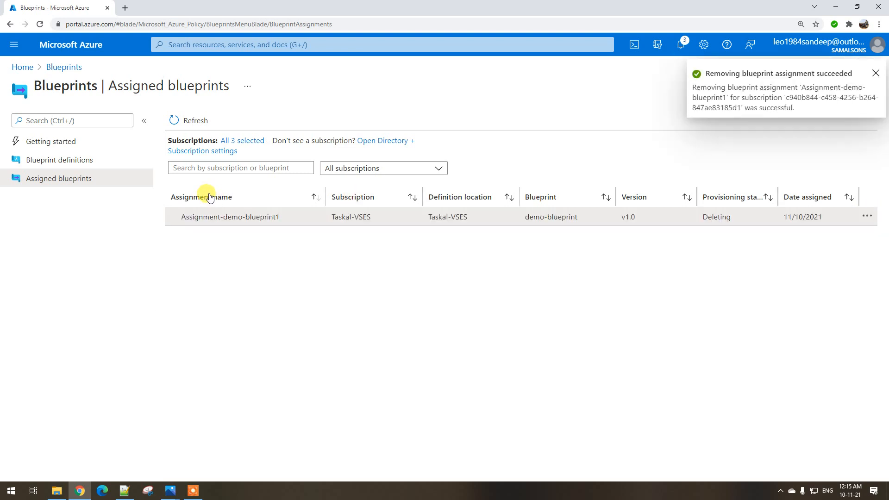
pyautogui.click(200, 123)
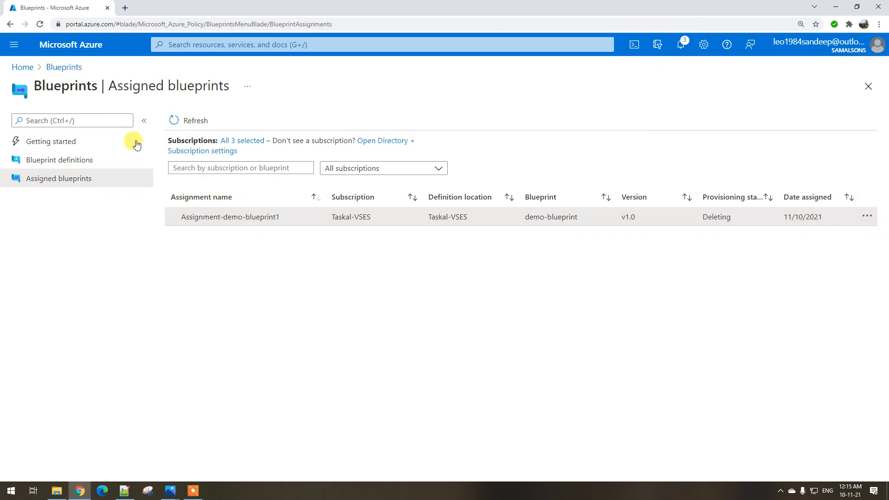
pyautogui.click(22, 68)
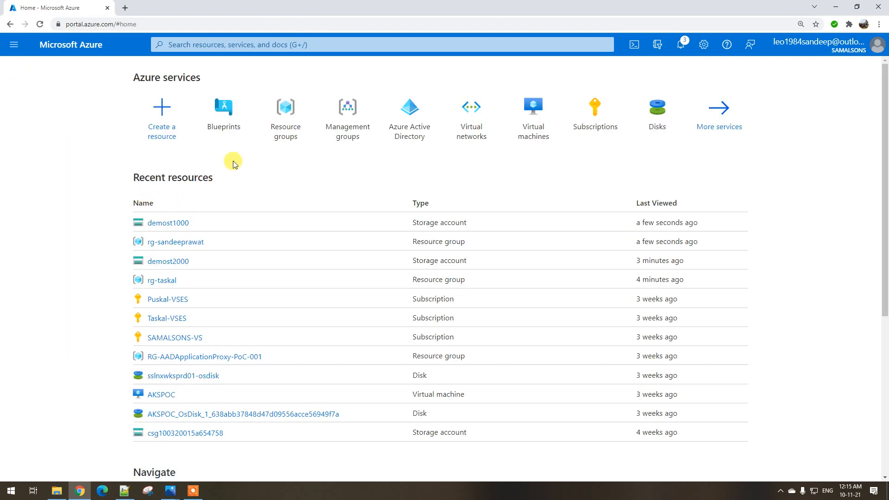
pyautogui.click(287, 119)
pyautogui.click(91, 146)
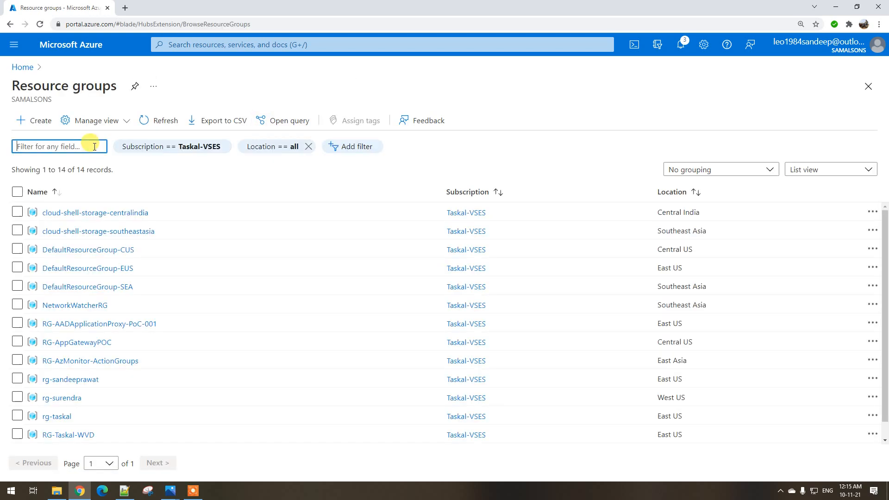
pyautogui.write('rg-taska')
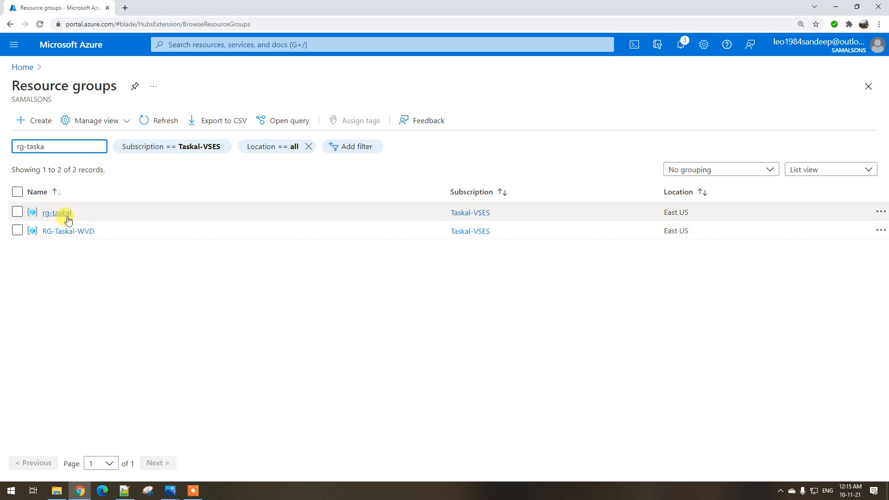
pyautogui.click(68, 214)
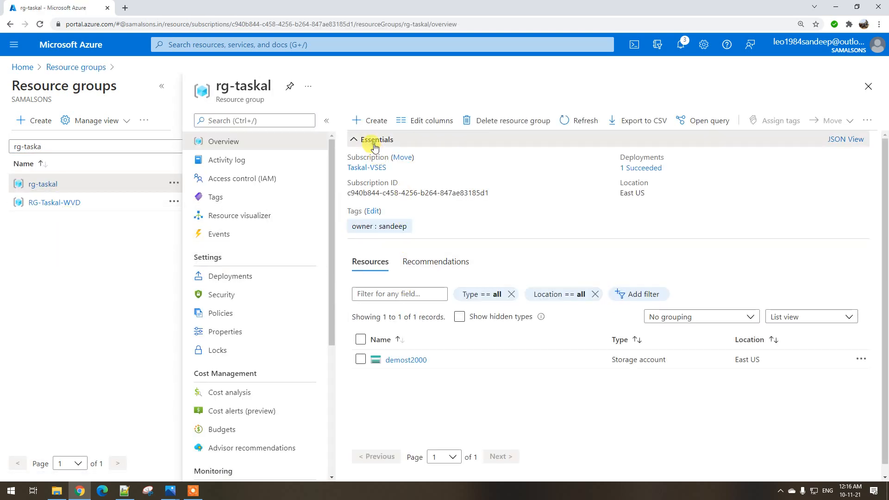
pyautogui.click(368, 139)
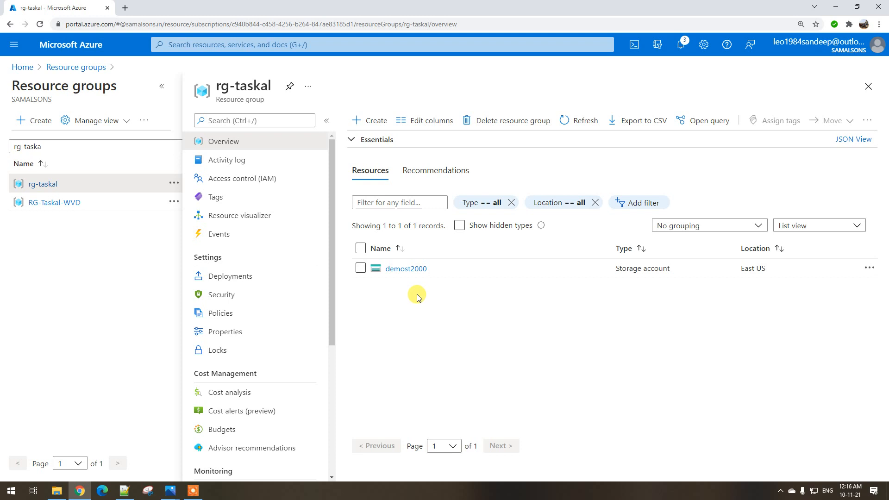
pyautogui.moveTo(408, 277)
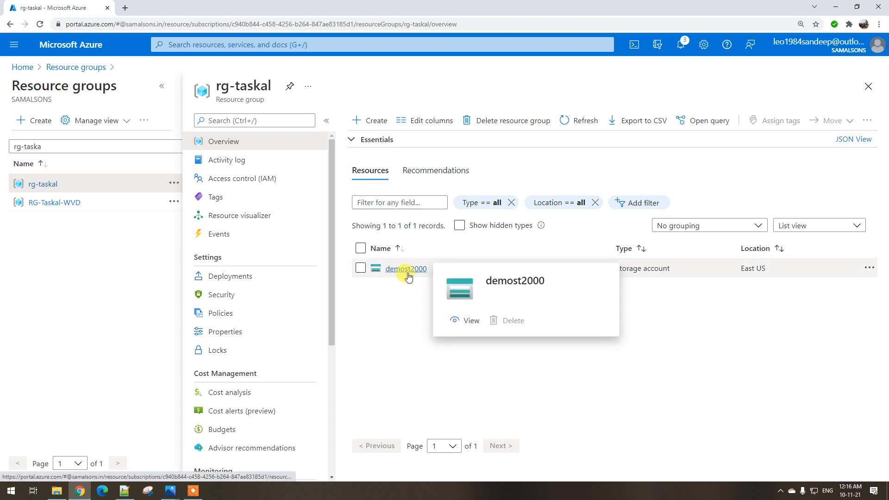
pyautogui.click(21, 67)
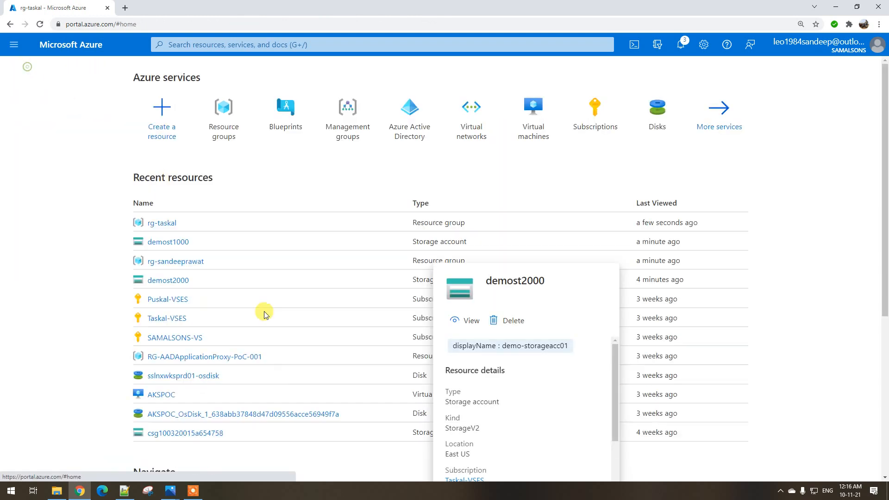